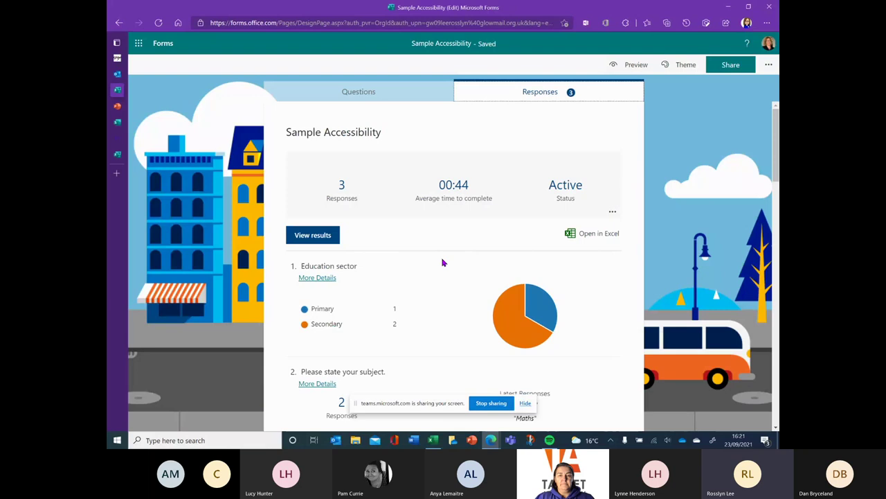
scroll(443, 262, "down", 2)
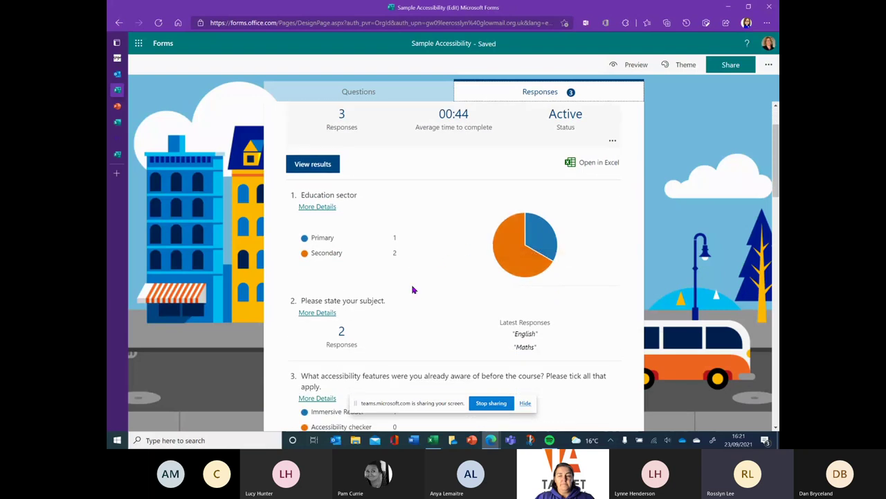
scroll(426, 298, "down", 2)
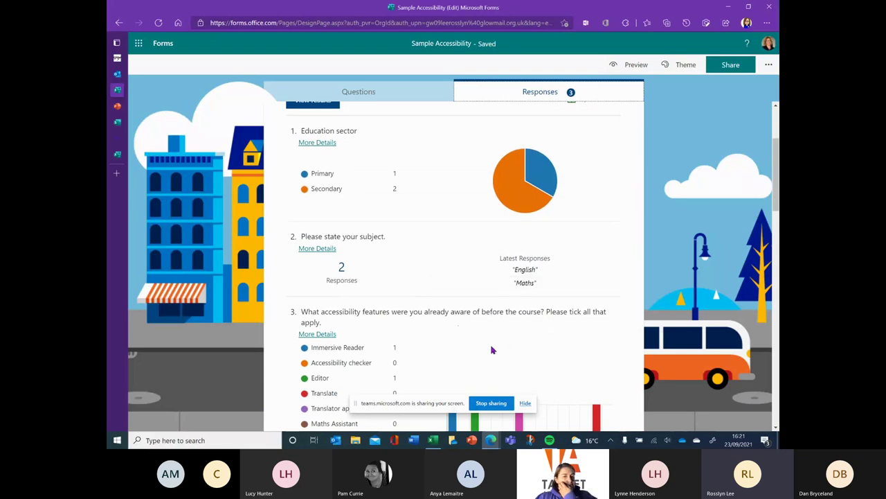
scroll(490, 325, "down", 5)
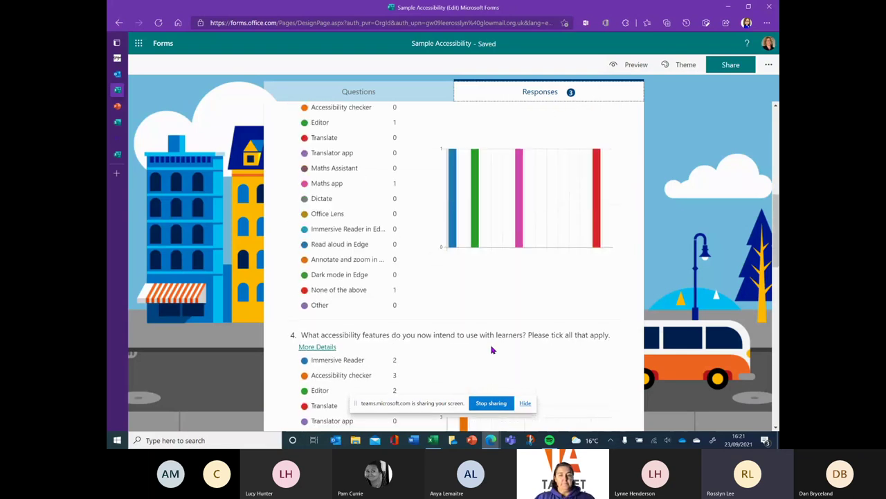
scroll(491, 350, "down", 6)
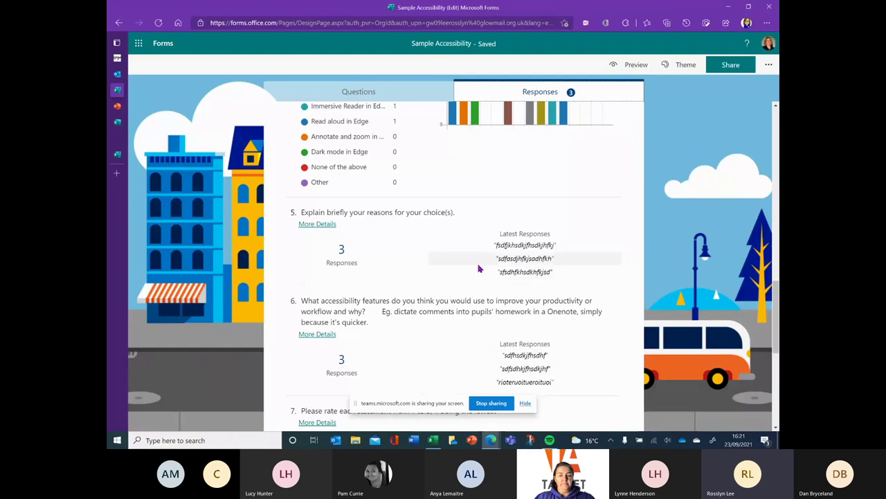
scroll(477, 291, "down", 3)
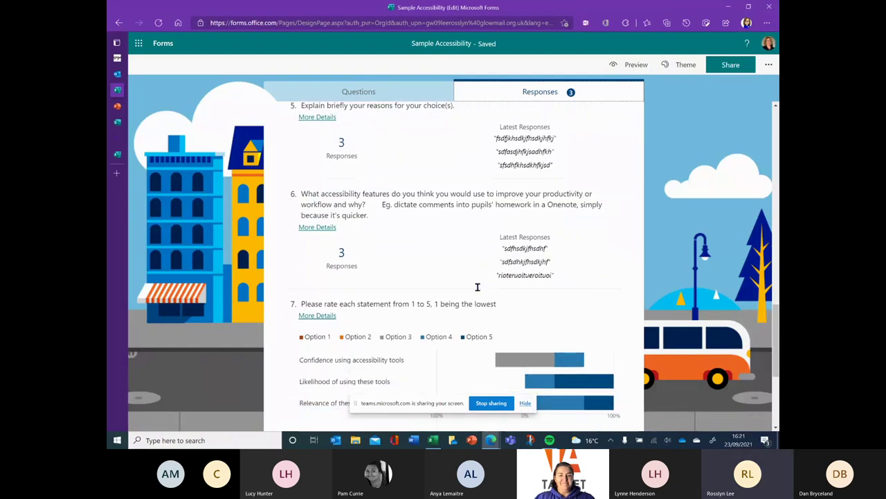
scroll(477, 287, "down", 1)
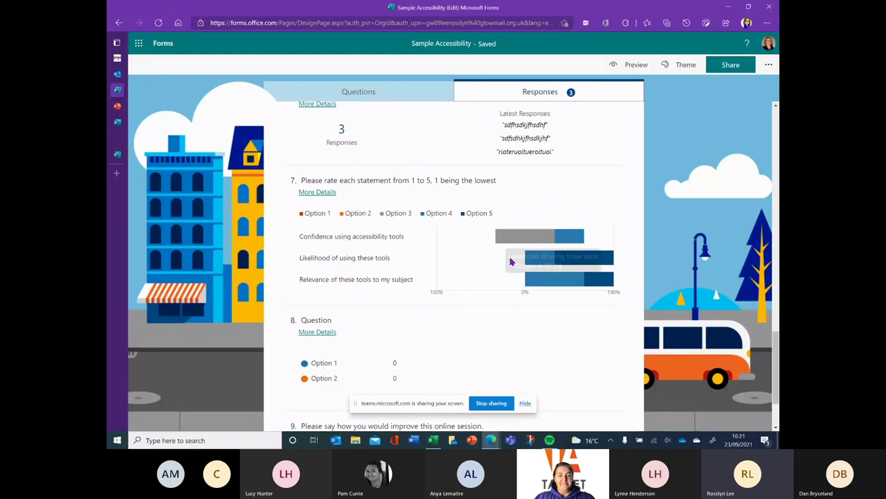
scroll(552, 312, "down", 2)
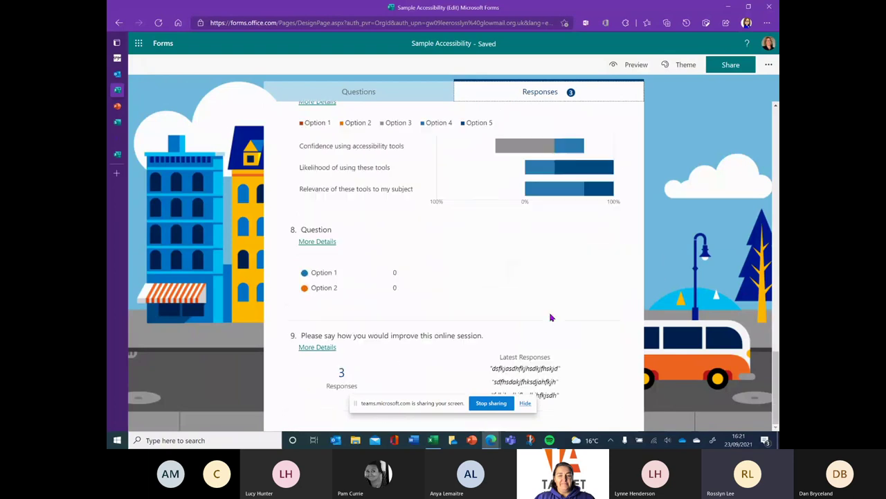
scroll(550, 318, "up", 12)
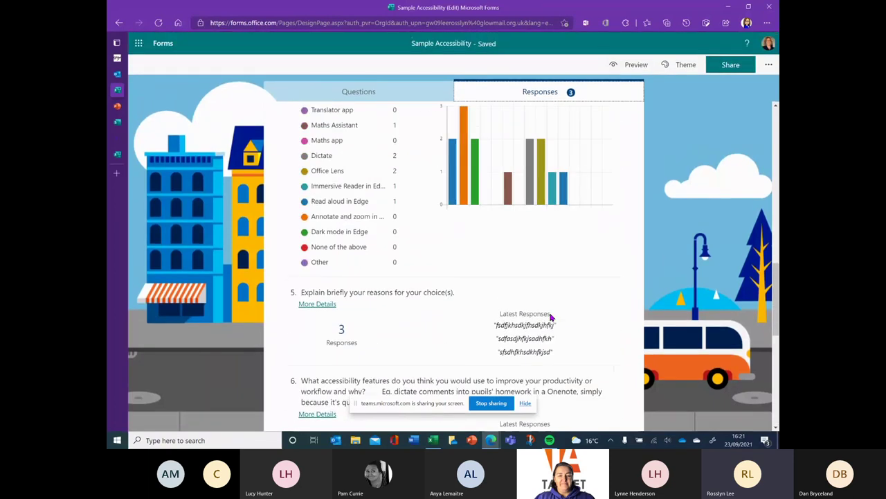
scroll(551, 317, "up", 8)
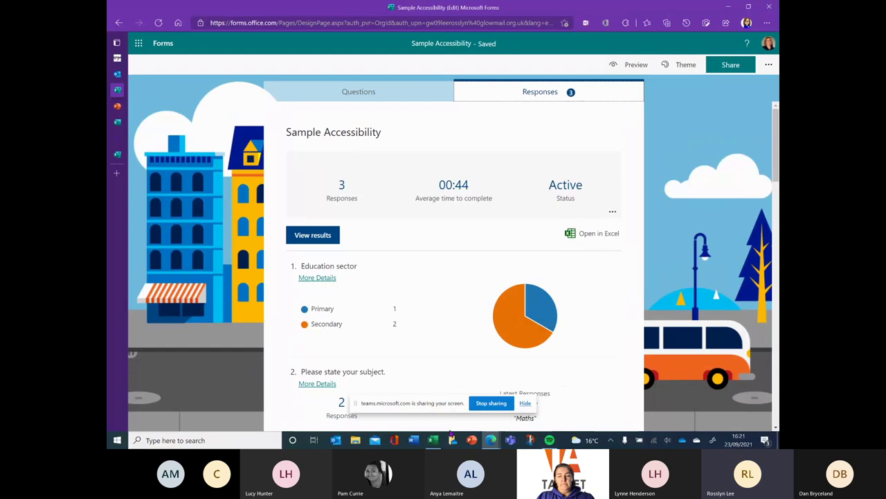
mouse_move(432, 439)
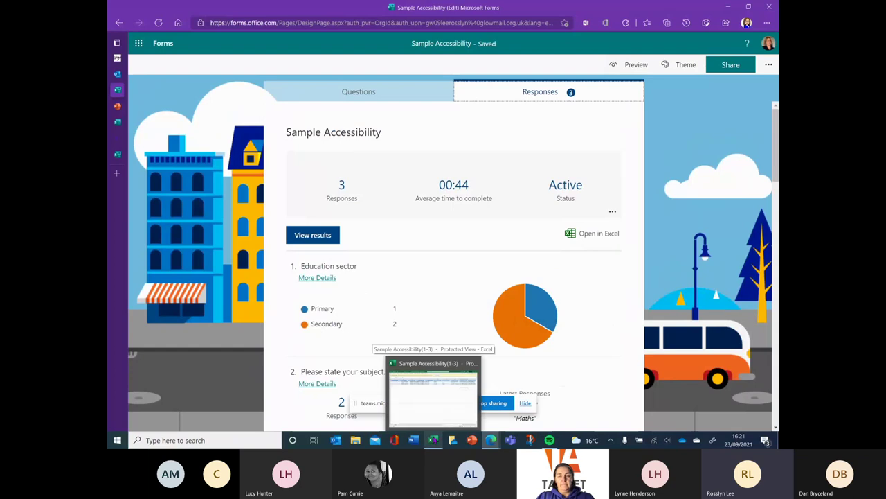
View the three responses in the Sample Accessibility(1-3) Excel workbook, then minimise it.
left_click(432, 394)
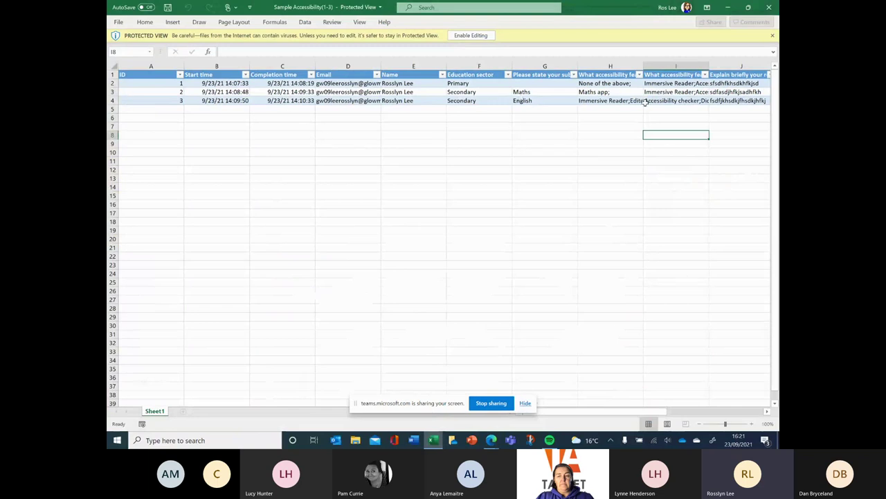
left_click(728, 8)
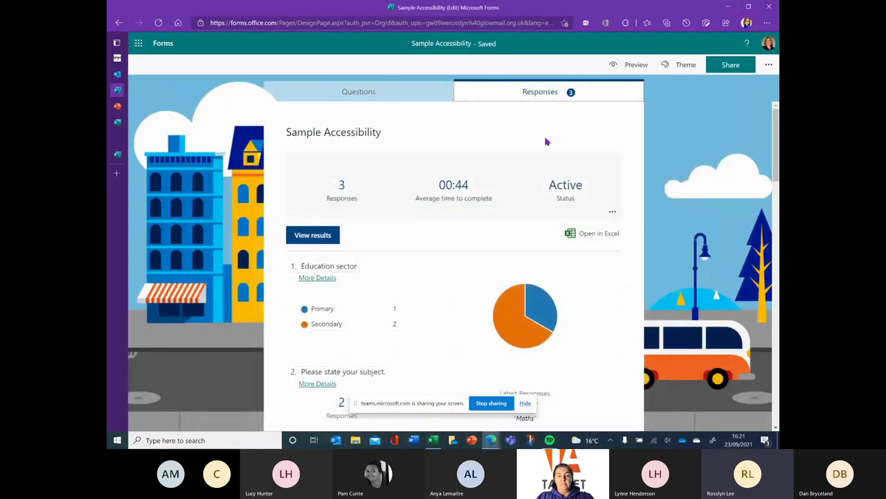
Share the Sample Accessibility form with Anyone can respond and copy its shortened URL.
left_click(371, 96)
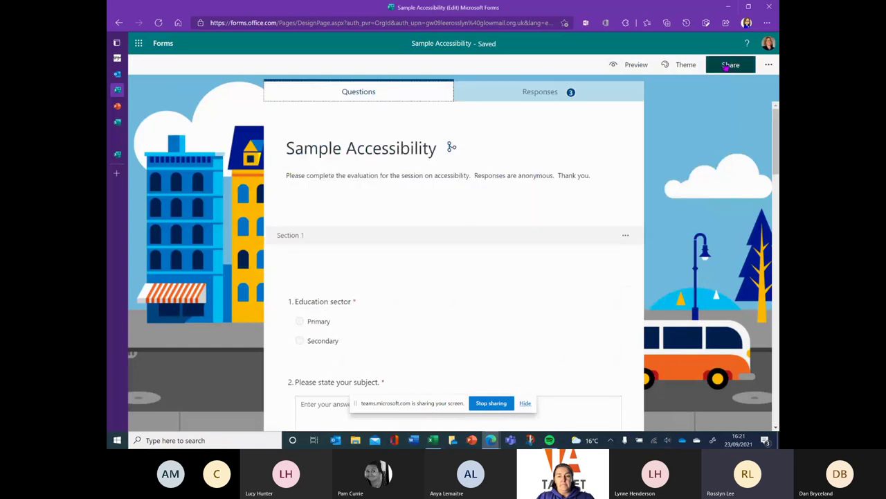
left_click(728, 65)
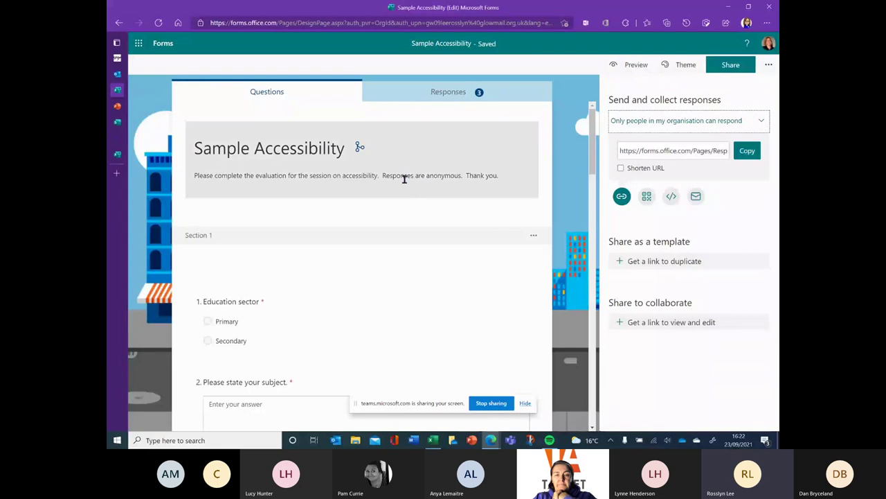
left_click(762, 122)
left_click(680, 145)
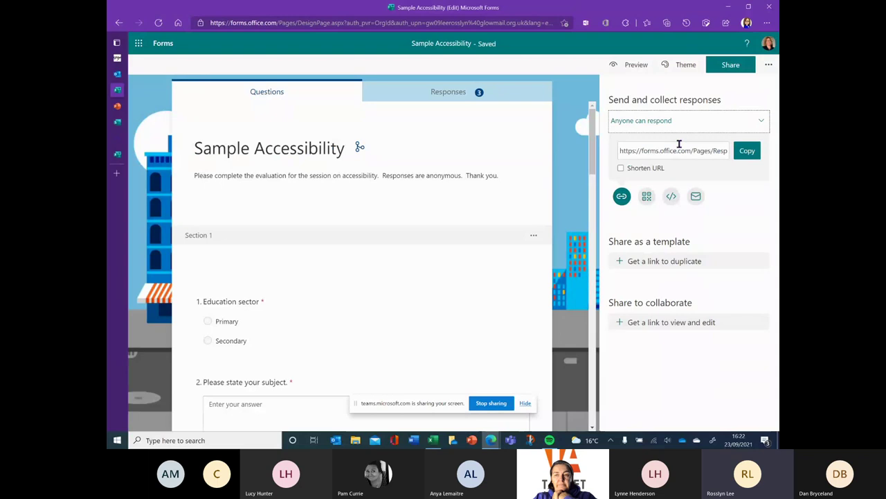
left_click(621, 168)
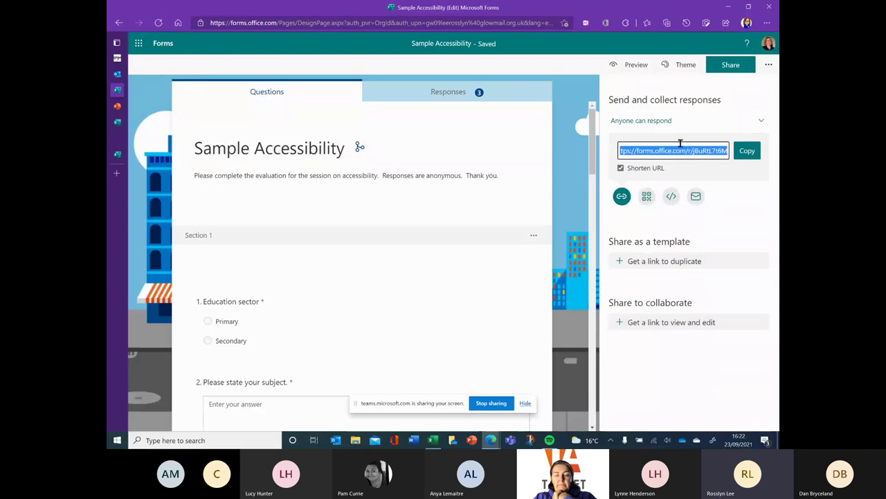
left_click(741, 154)
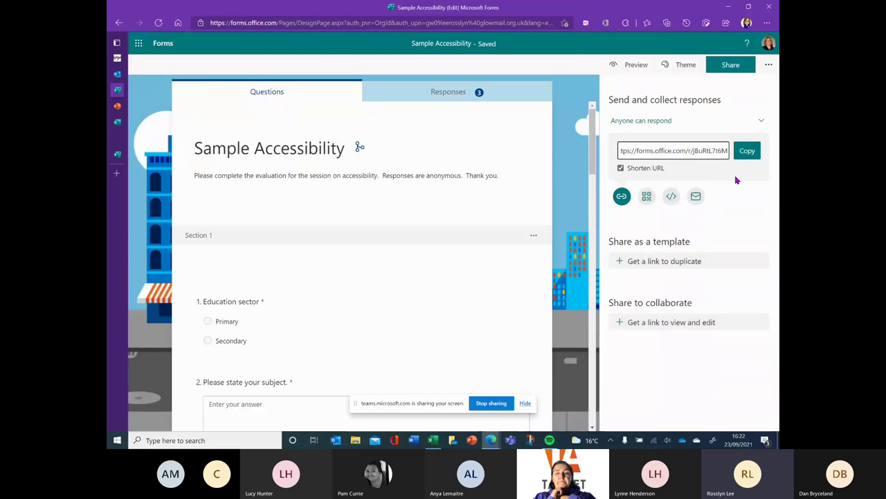
Show the downloadable QR code for responding to the Sample Accessibility form.
left_click(646, 198)
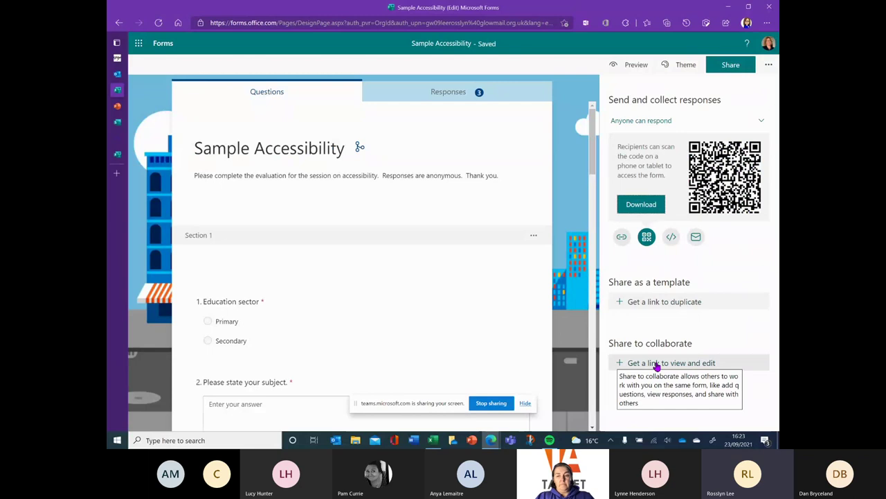
Set the form to Only people in my organisation can respond, then go to the Forms home page.
left_click(768, 65)
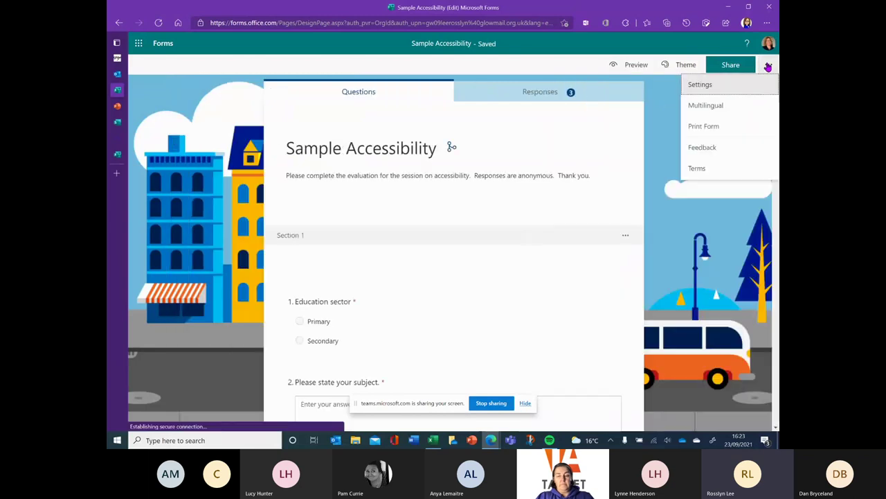
left_click(707, 85)
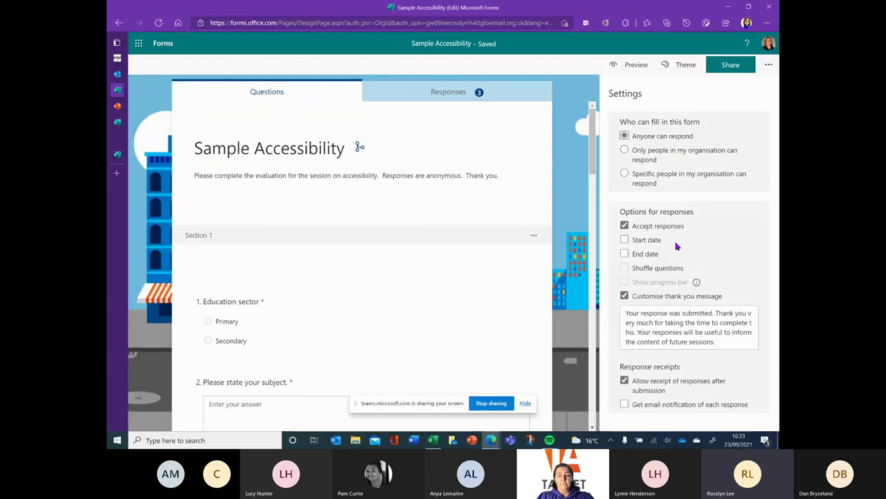
left_click(626, 151)
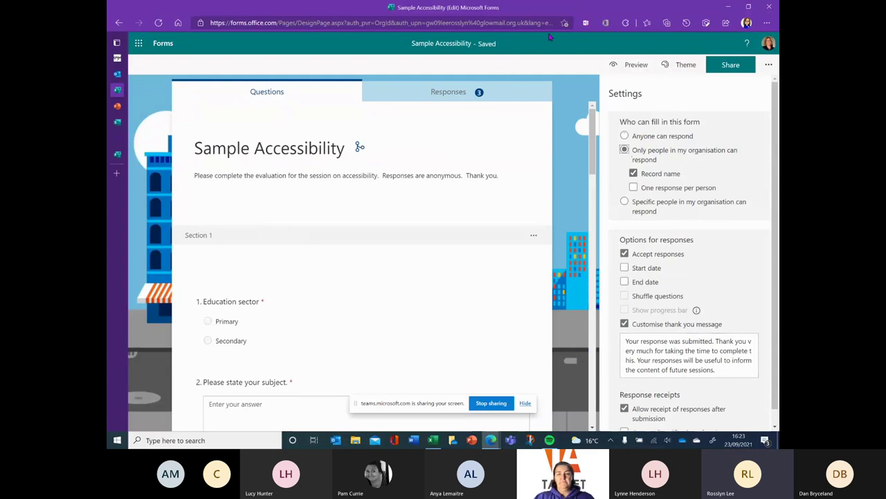
left_click(161, 43)
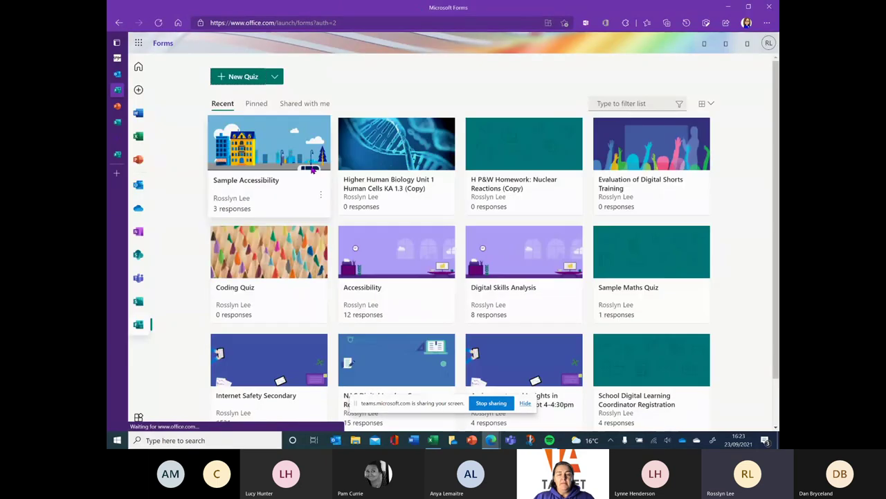
Open the 'Higher Human Biology Unit 1 Human Cells KA 1.3 (Copy)' quiz and look through its questions.
left_click(385, 184)
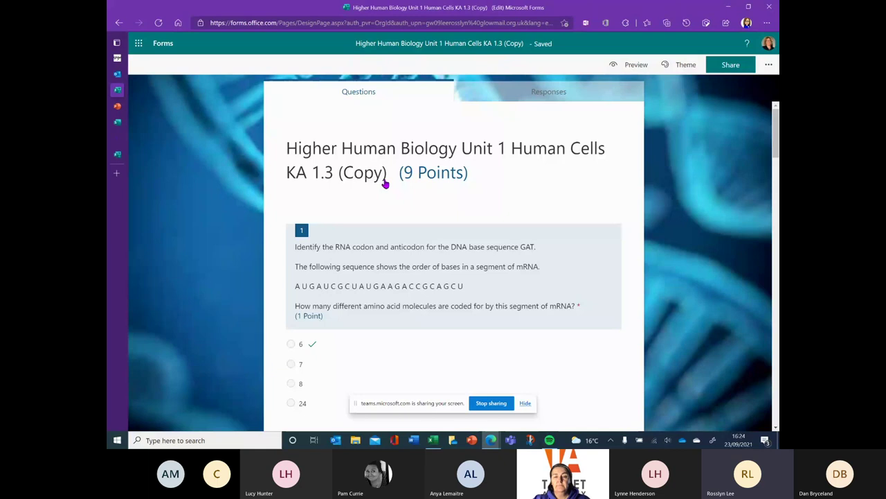
scroll(385, 183, "down", 1)
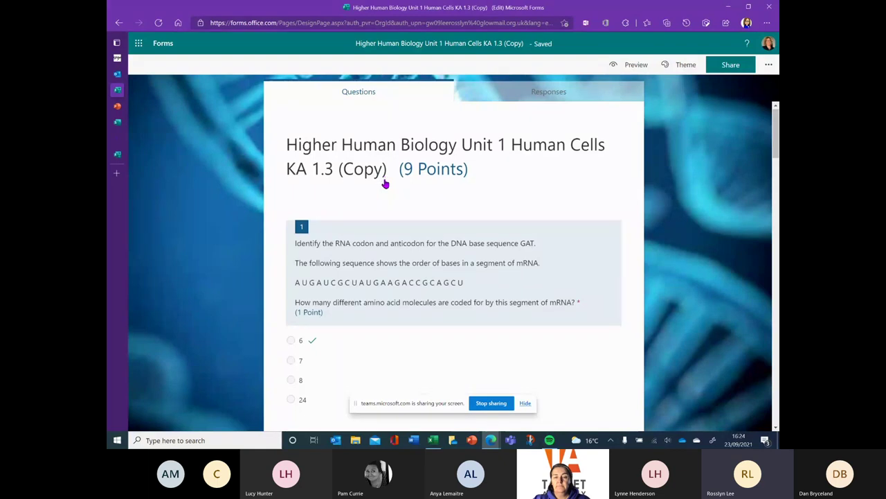
scroll(386, 183, "down", 4)
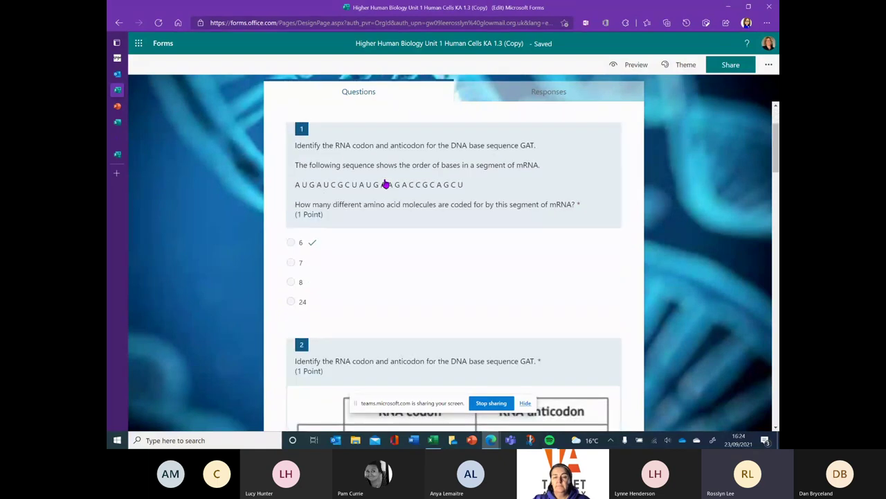
scroll(385, 183, "up", 1)
scroll(385, 183, "up", 4)
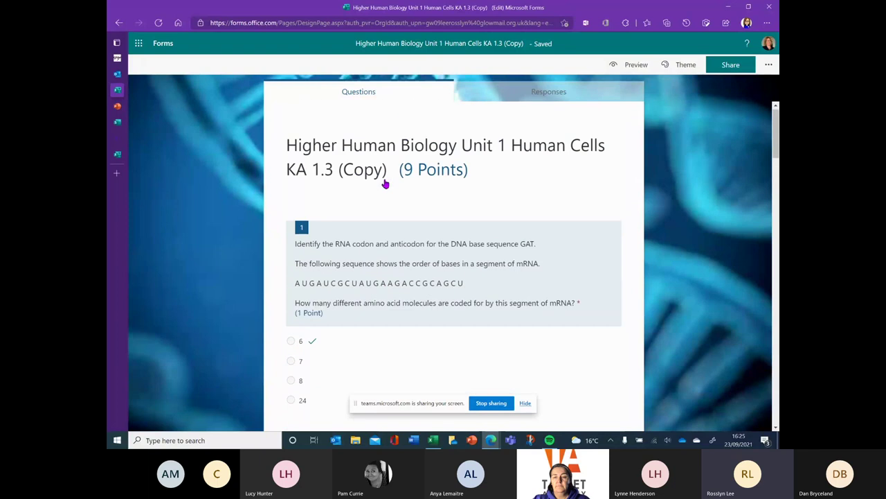
Preview the quiz down to the Submit button and back, then return to the editor.
left_click(627, 65)
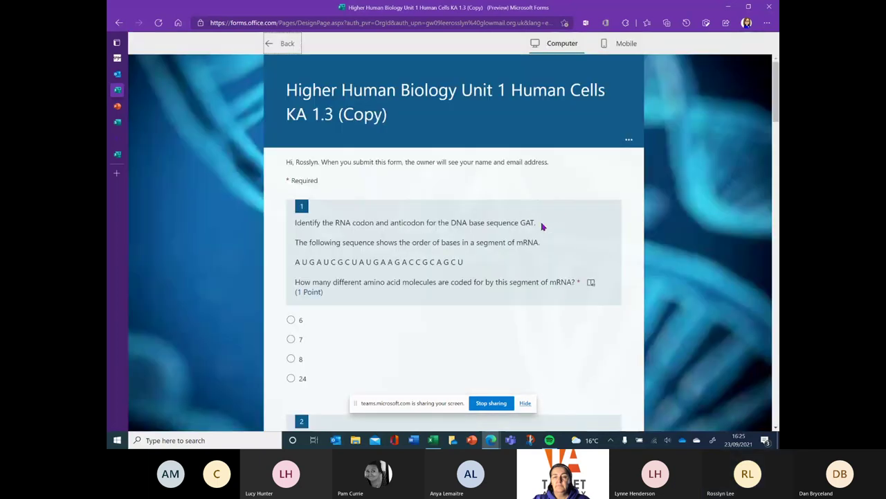
scroll(541, 236, "down", 1)
scroll(540, 237, "down", 5)
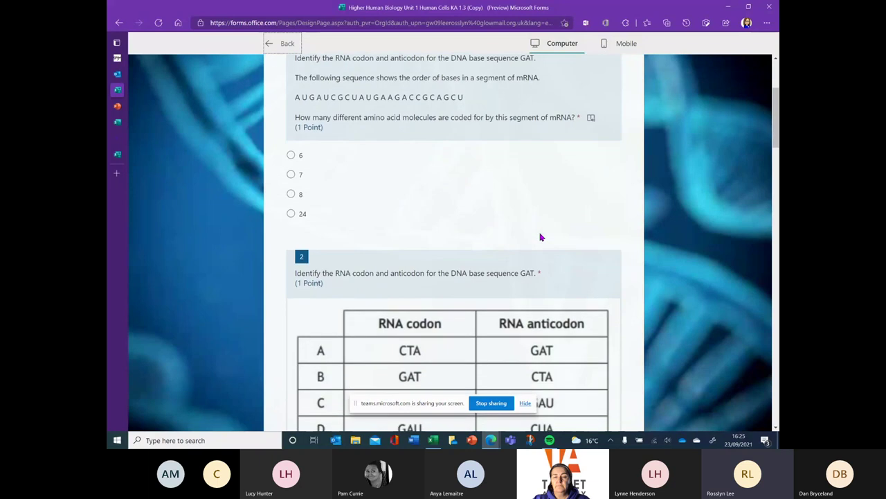
scroll(541, 237, "down", 5)
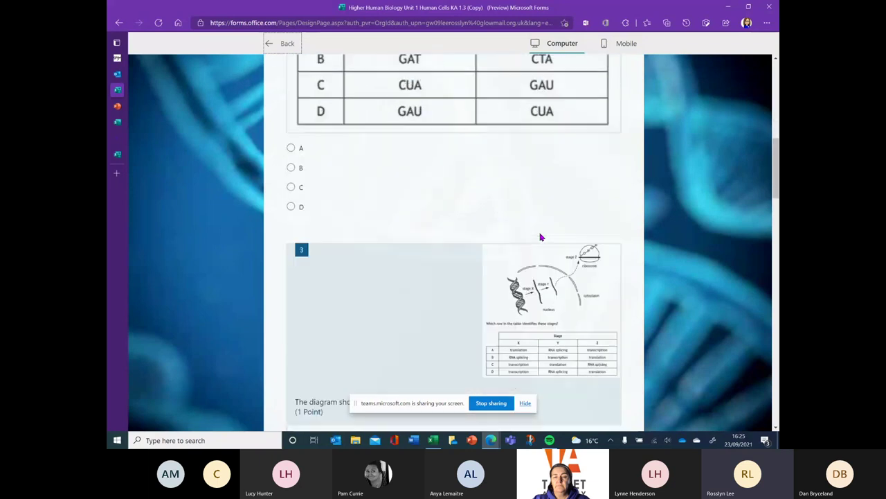
scroll(541, 236, "down", 8)
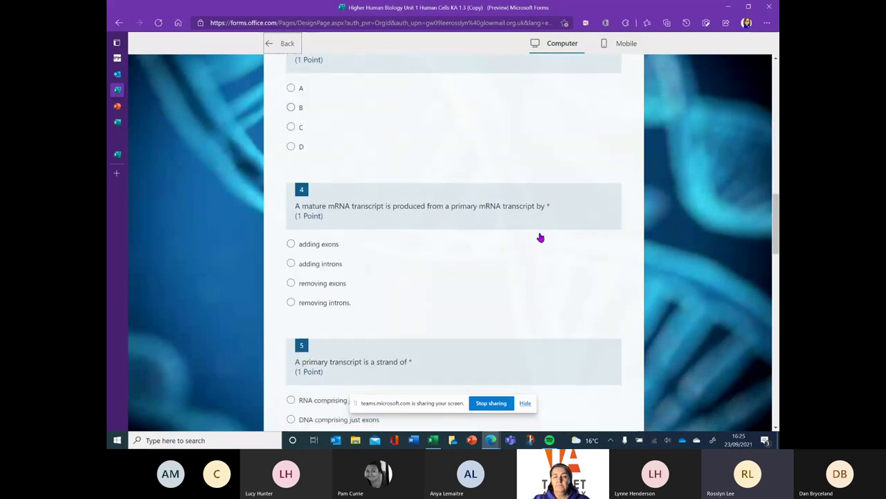
scroll(541, 237, "up", 1)
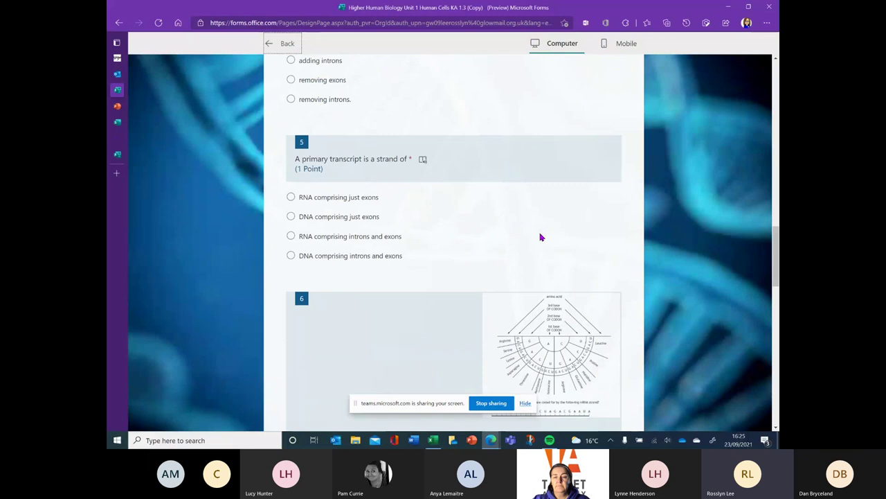
scroll(540, 237, "down", 6)
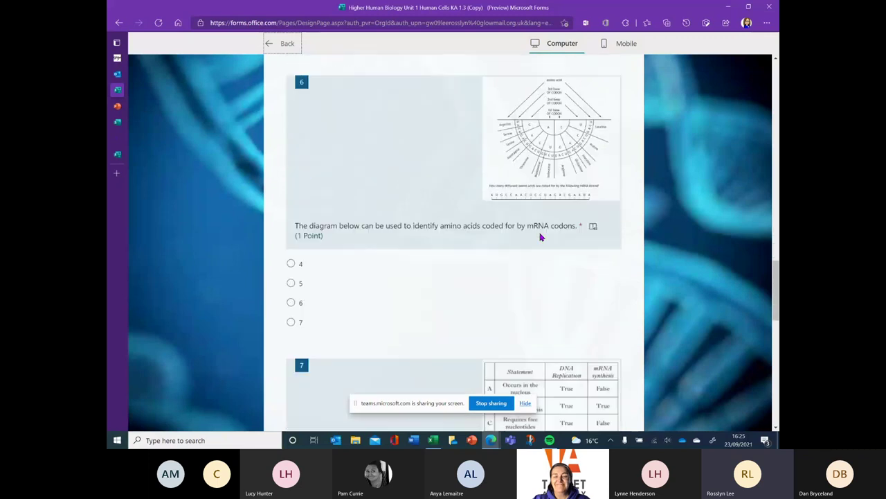
scroll(541, 237, "down", 5)
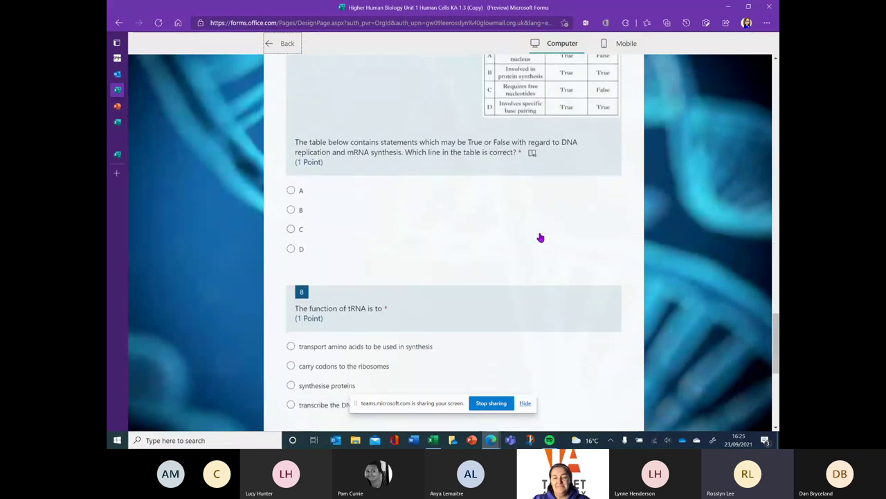
scroll(541, 236, "down", 2)
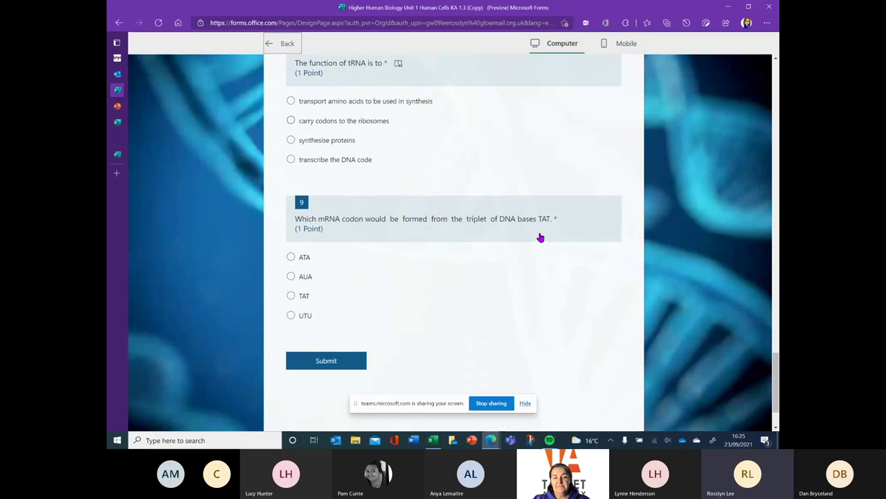
scroll(541, 237, "up", 7)
scroll(541, 237, "up", 20)
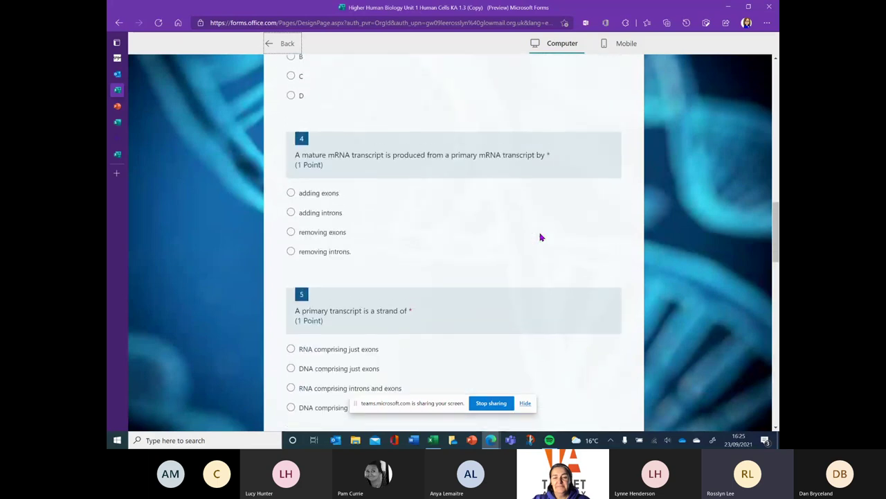
scroll(541, 237, "up", 3)
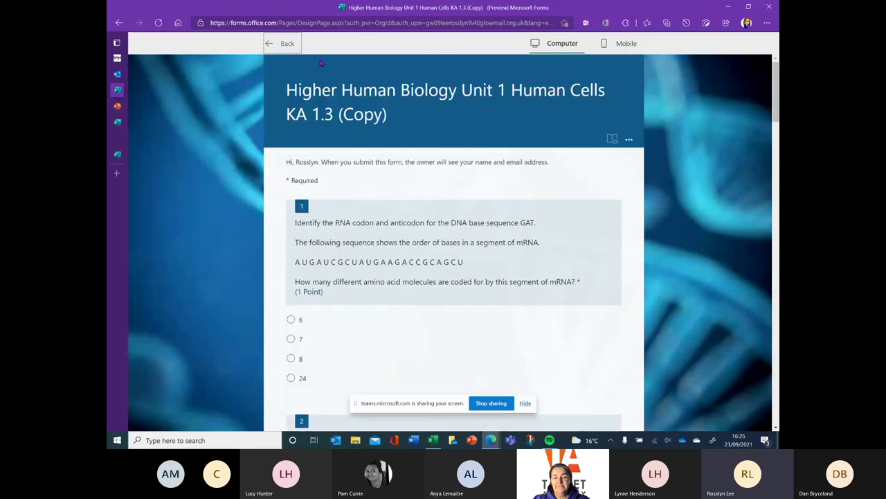
left_click(286, 44)
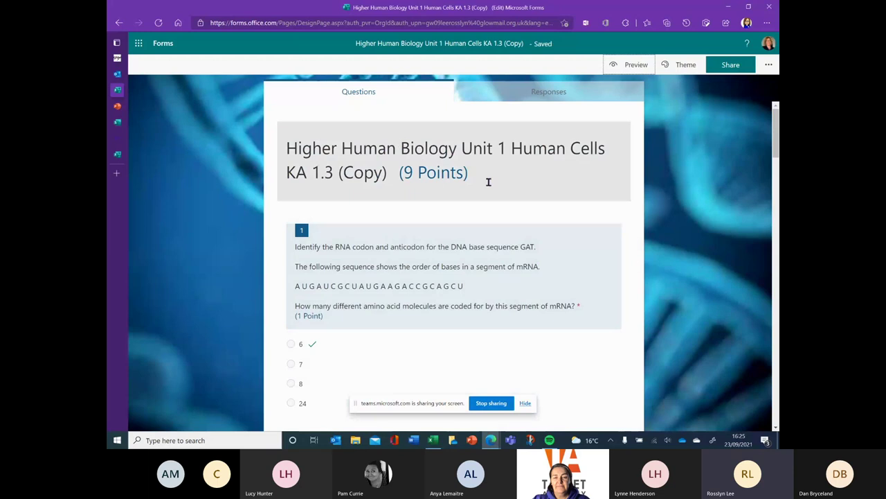
Select question 1 for editing, then review the remaining quiz questions and return to the top.
left_click(592, 272)
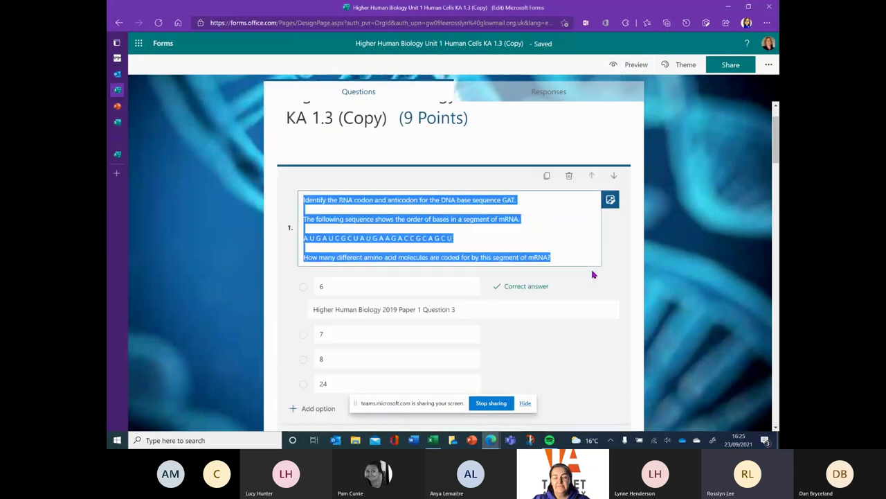
right_click(624, 273)
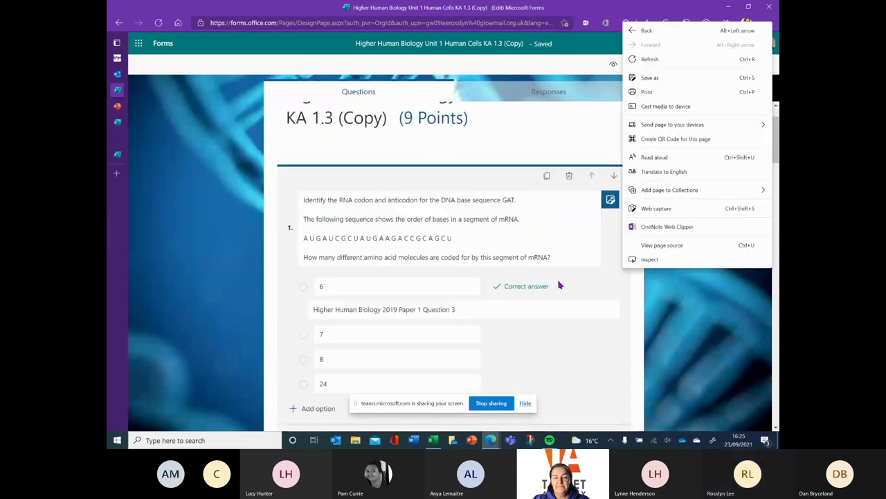
left_click(281, 266)
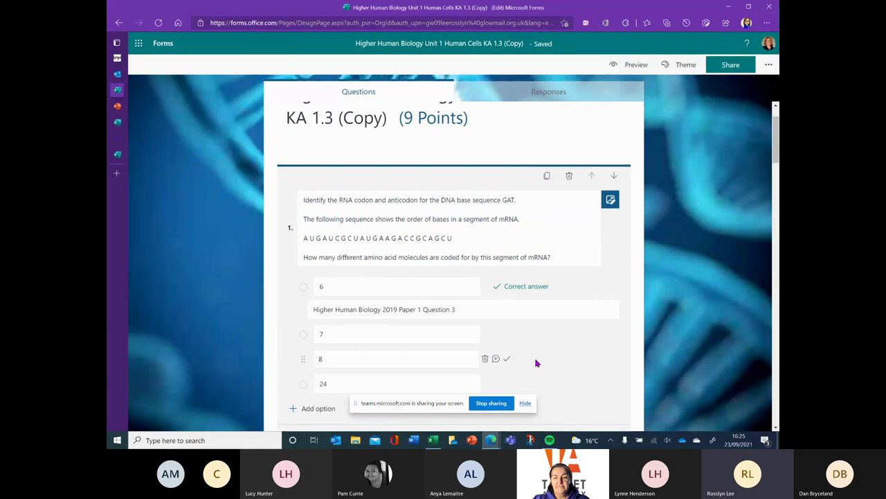
scroll(535, 363, "down", 1)
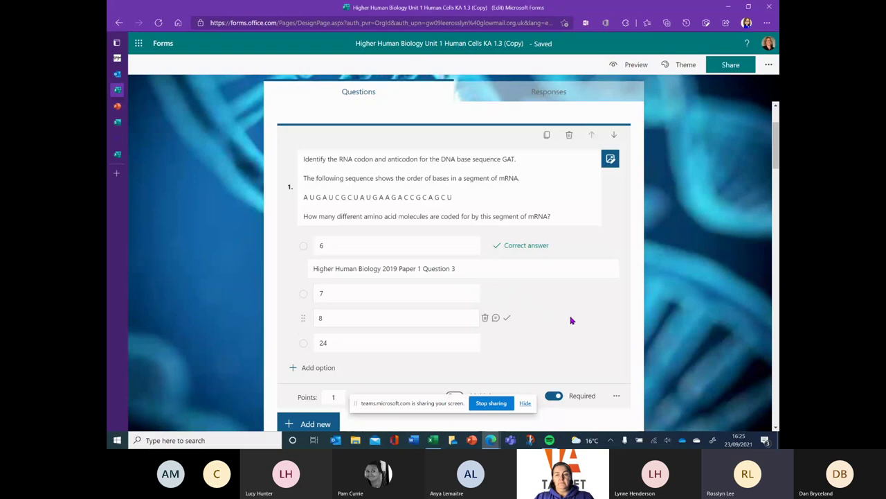
scroll(572, 320, "down", 5)
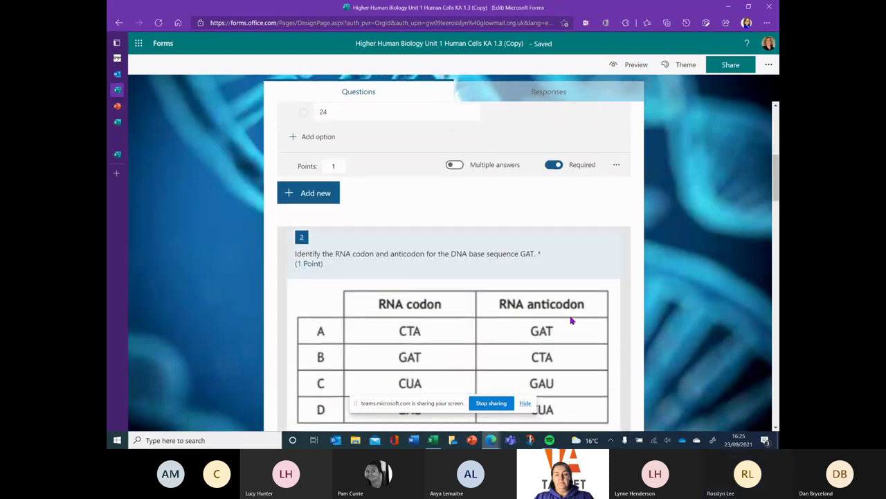
scroll(571, 319, "up", 1)
scroll(571, 319, "down", 4)
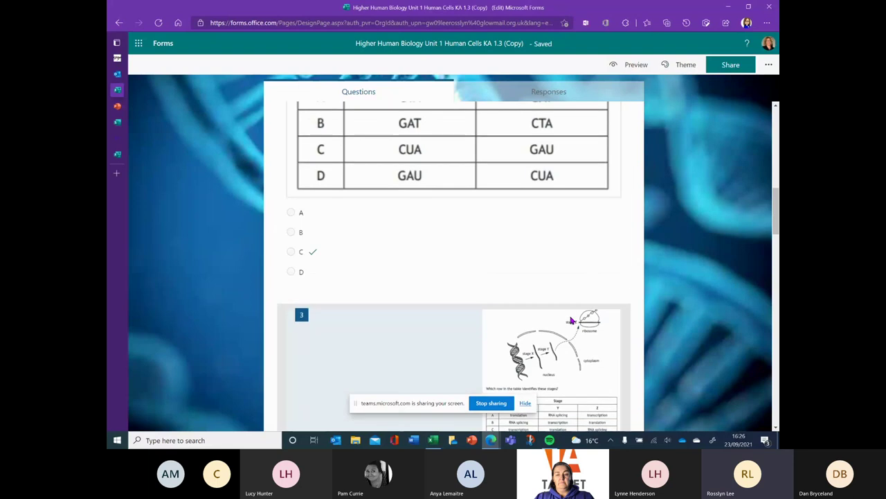
scroll(571, 320, "down", 3)
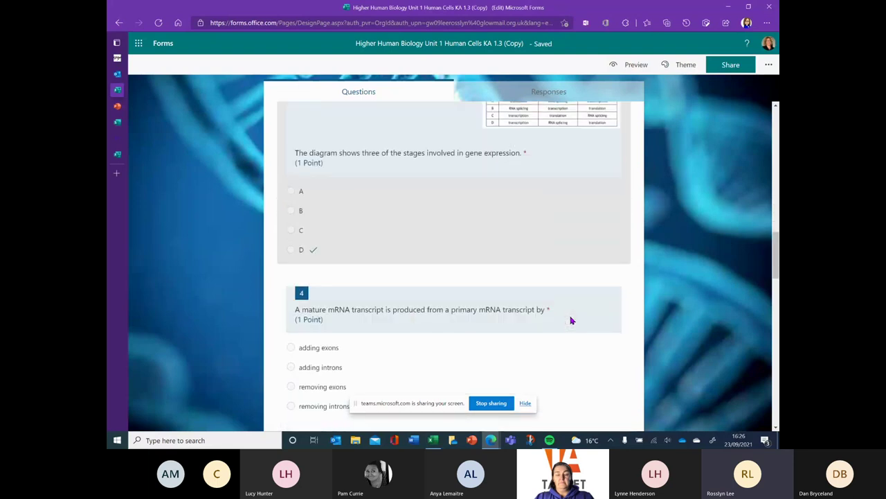
scroll(571, 319, "up", 2)
scroll(572, 320, "up", 10)
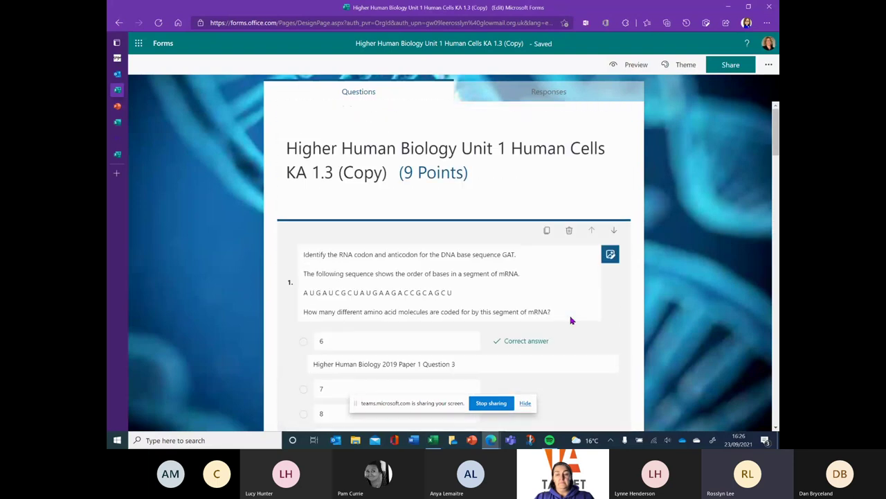
Open the quiz Settings and review who can respond and the response options.
left_click(768, 65)
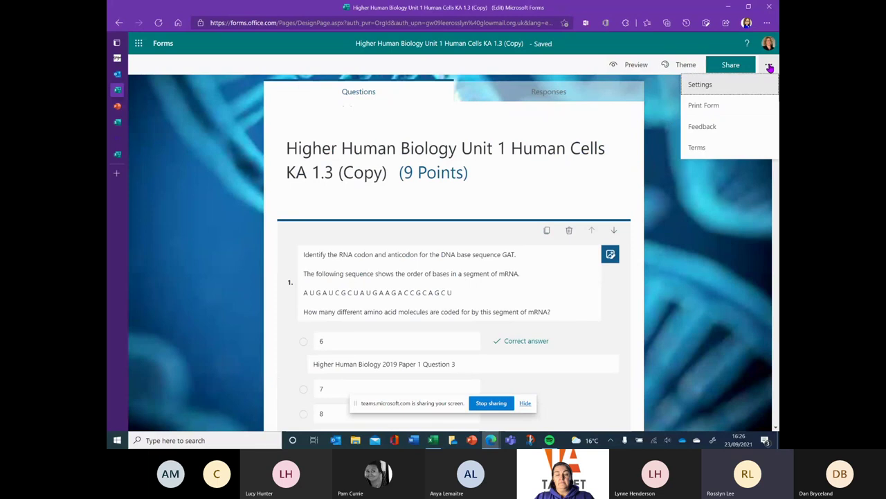
left_click(712, 85)
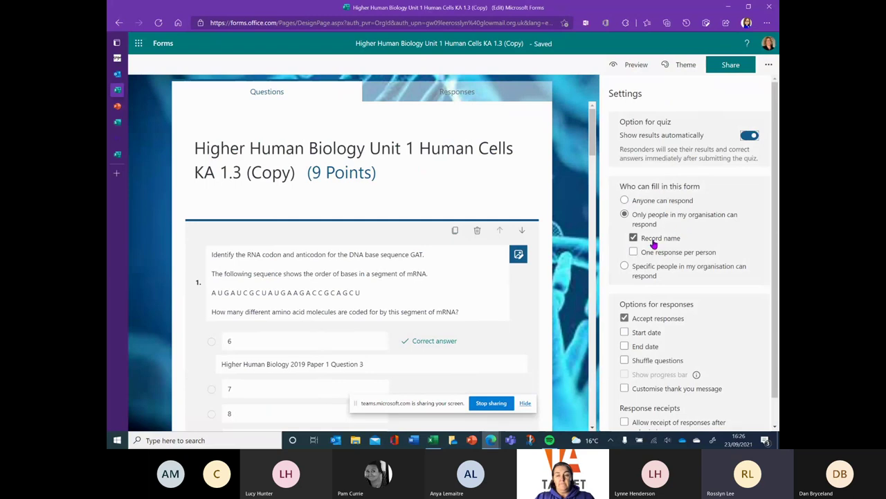
scroll(701, 248, "down", 1)
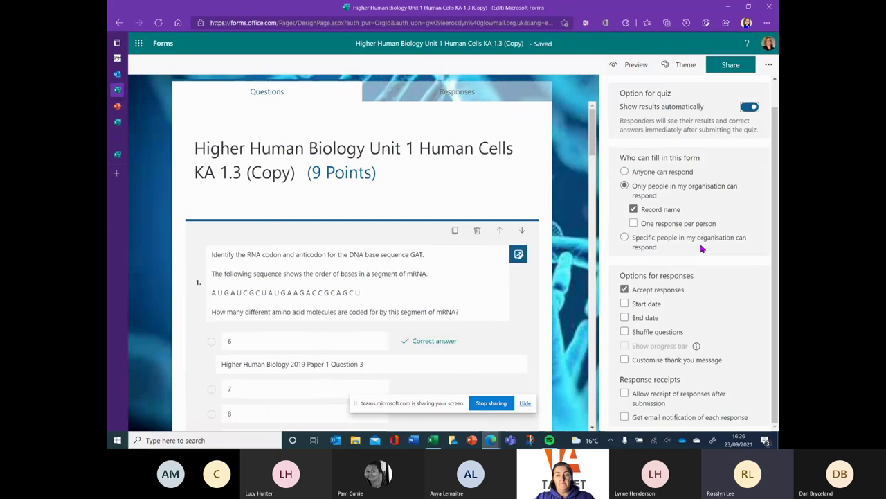
scroll(701, 248, "up", 1)
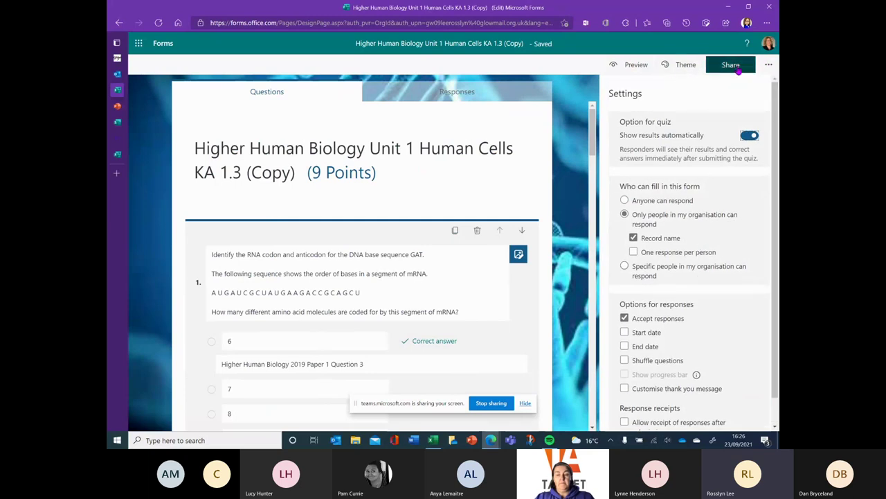
Show the quiz's Send and collect responses panel with its organisation-only link.
left_click(737, 69)
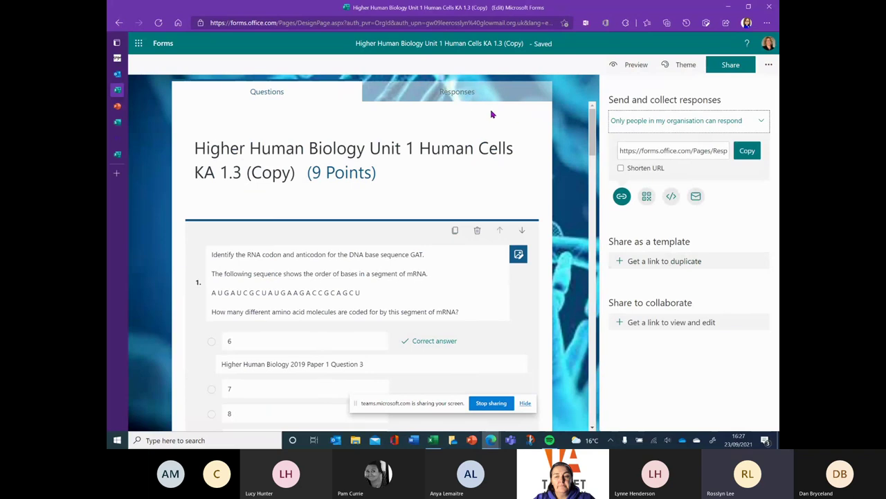
Browse the quiz theme tiles and close the panel, keeping the current theme.
left_click(683, 65)
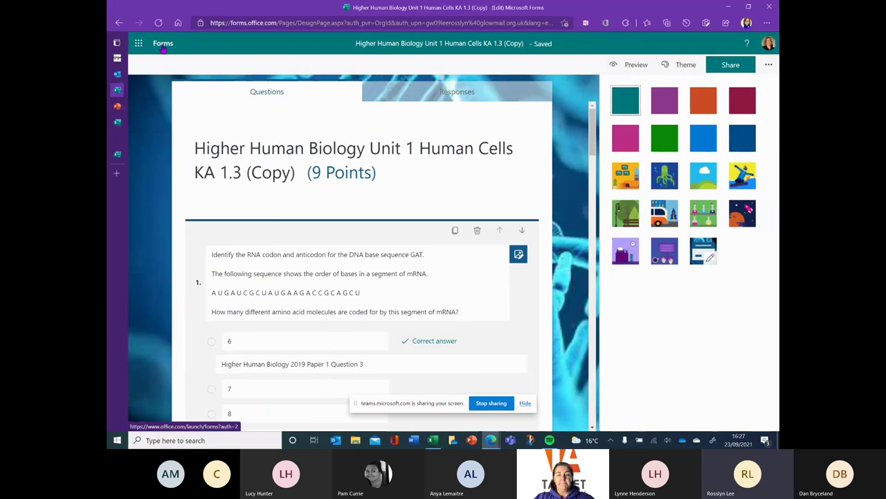
left_click(583, 64)
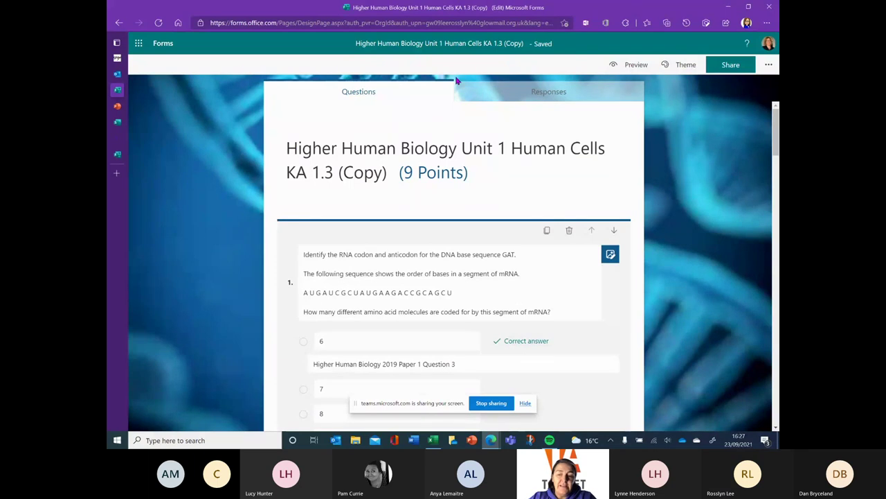
left_click(162, 44)
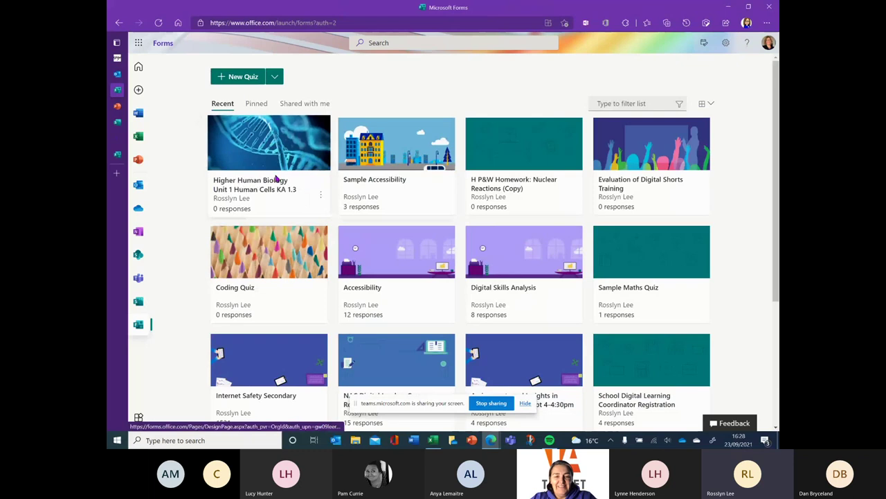
left_click(277, 178)
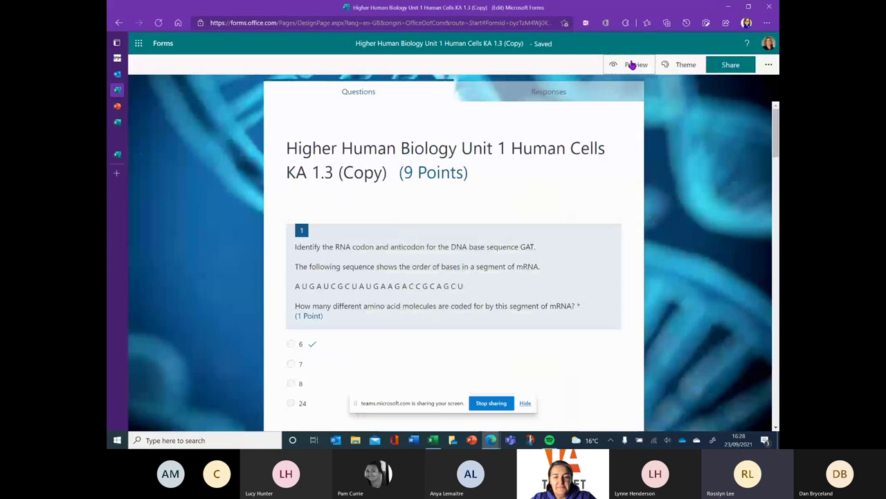
left_click(632, 64)
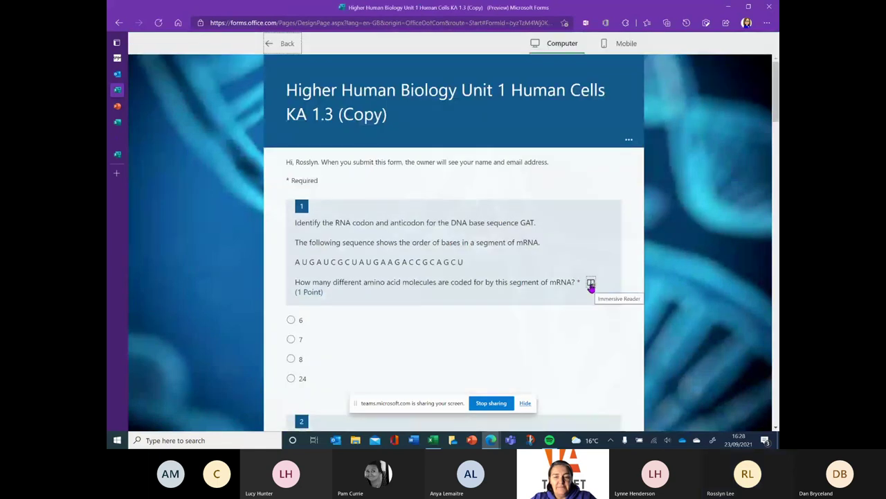
left_click(591, 284)
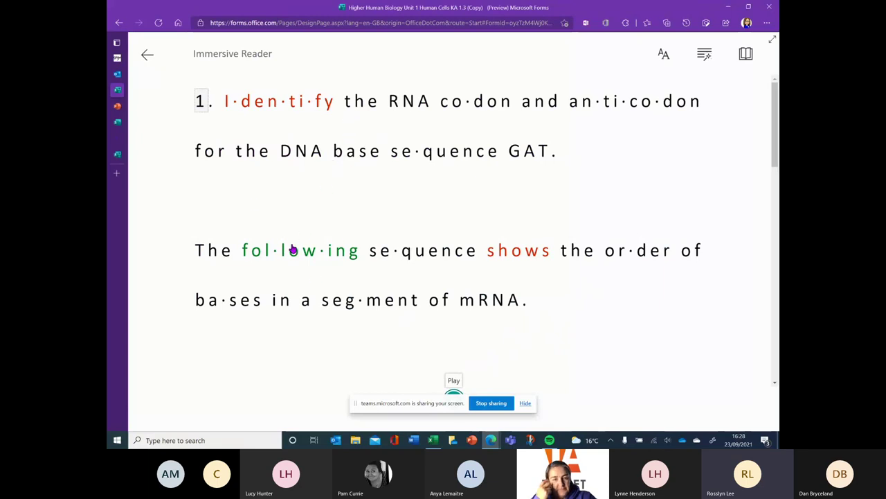
left_click(146, 58)
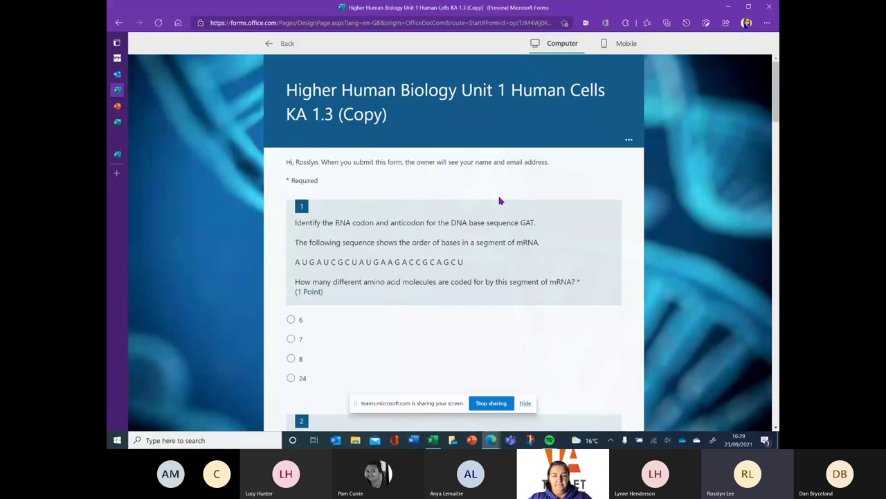
left_click(279, 45)
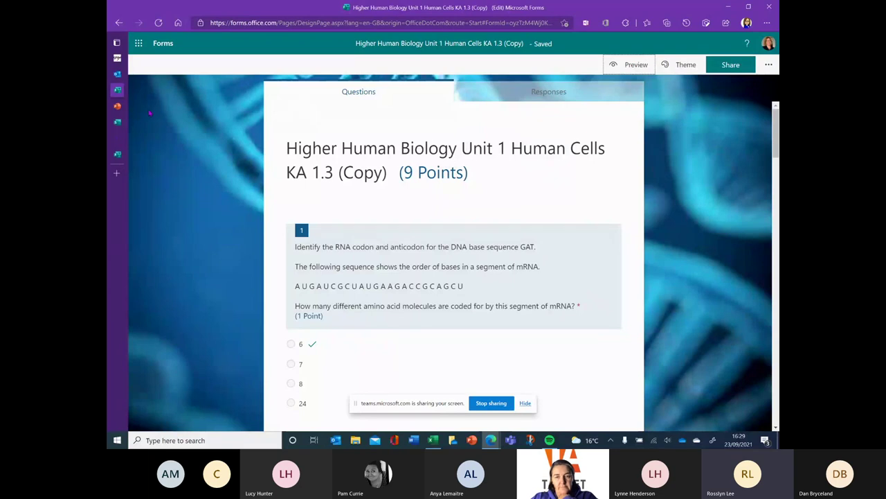
Close the biology quiz Forms tab and switch to the Microsoft Sway – My Sways tab.
mouse_move(117, 93)
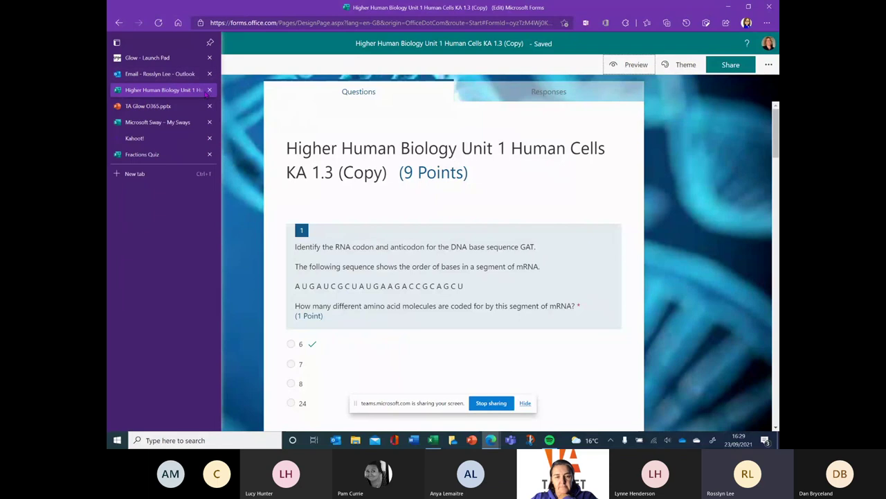
left_click(209, 90)
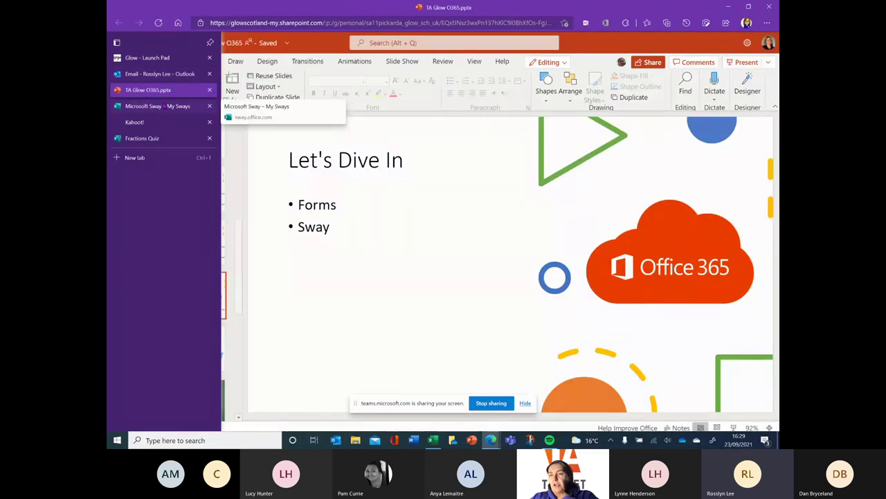
left_click(168, 106)
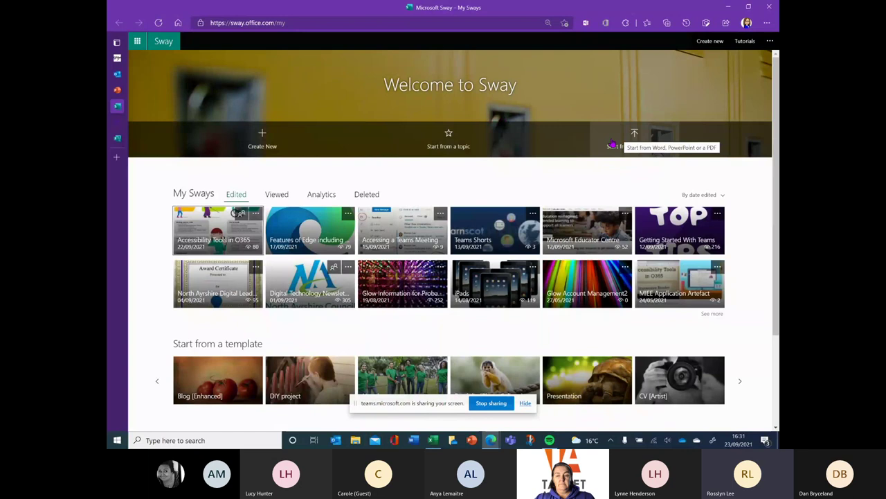
Start a Sway from the topic 'Henry VIII' and request its outline, retrying once.
left_click(449, 140)
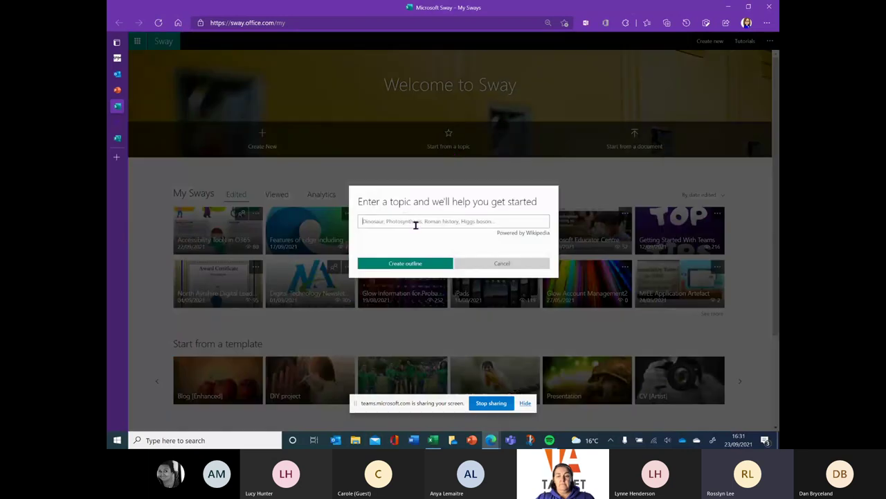
type("He")
type("nr")
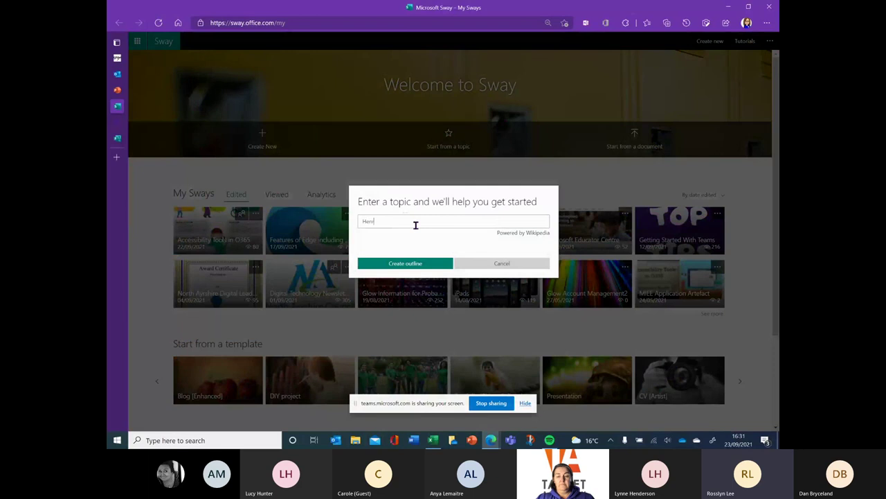
type("y V")
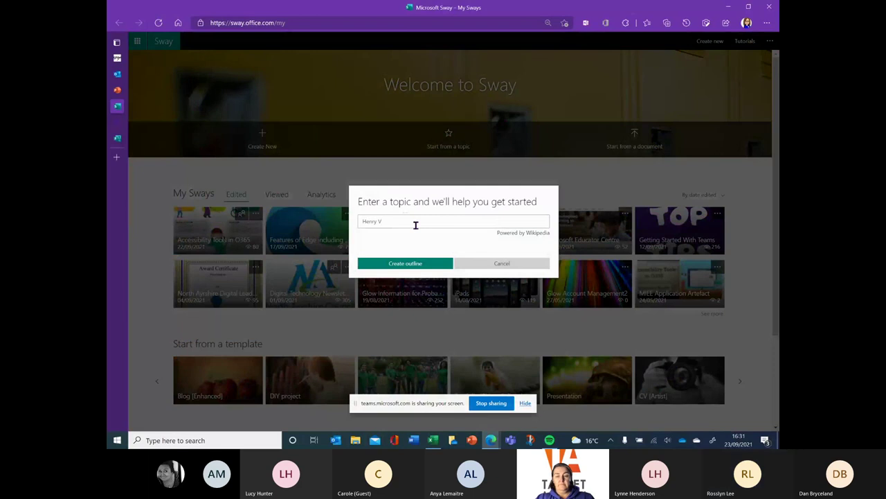
type("III")
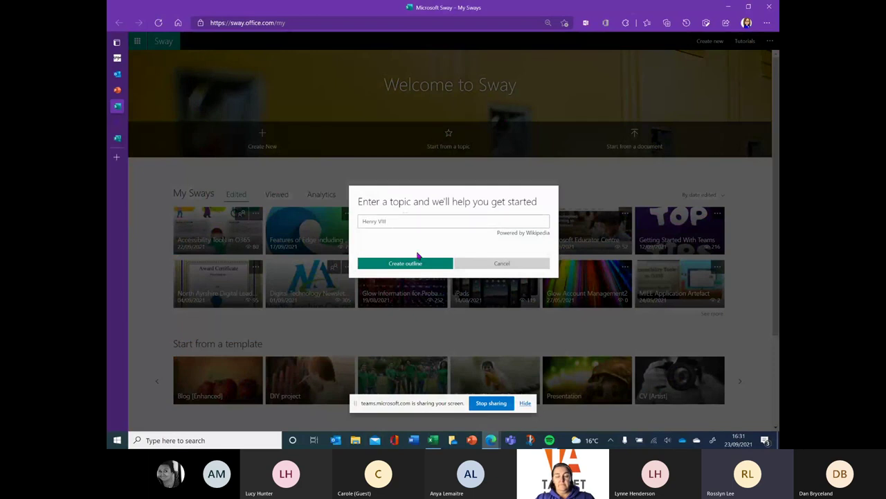
left_click(413, 265)
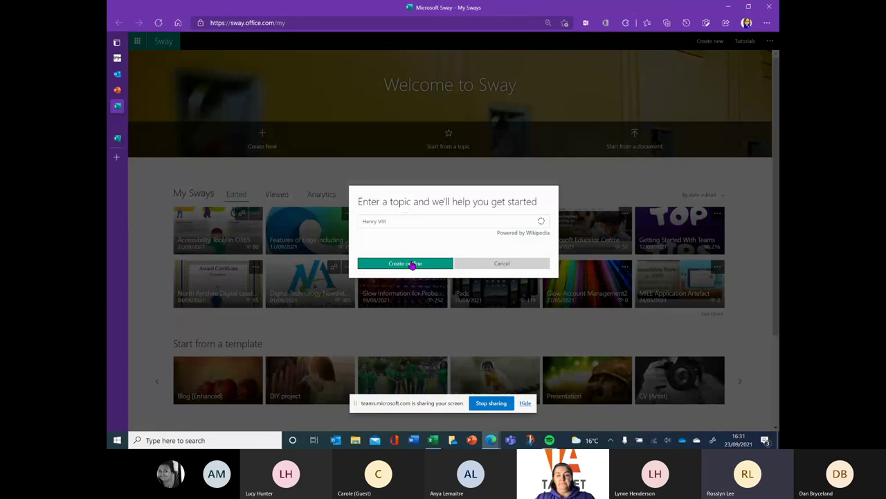
left_click(405, 265)
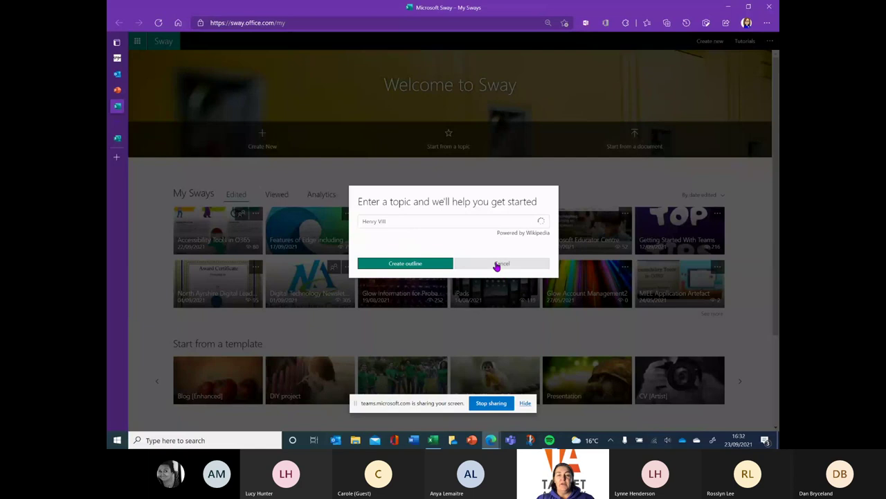
Cancel the stalled outline, refresh the page, and reopen the Start from a topic prompt.
left_click(497, 264)
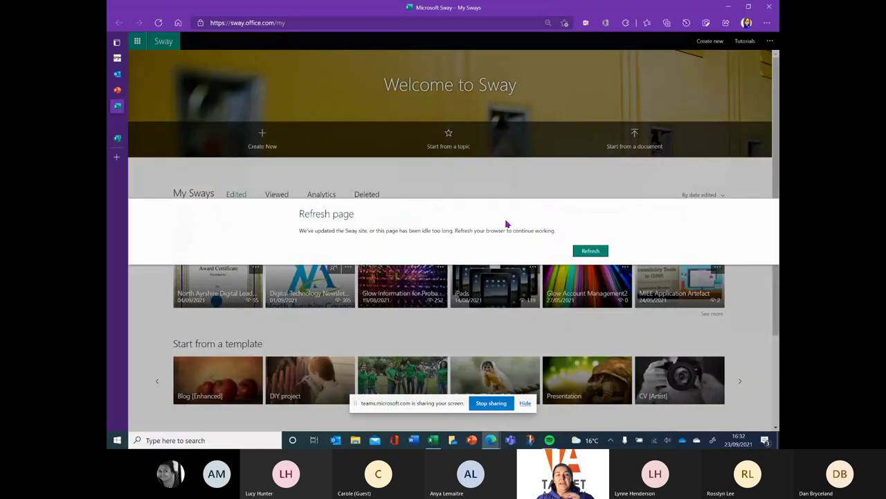
left_click(590, 250)
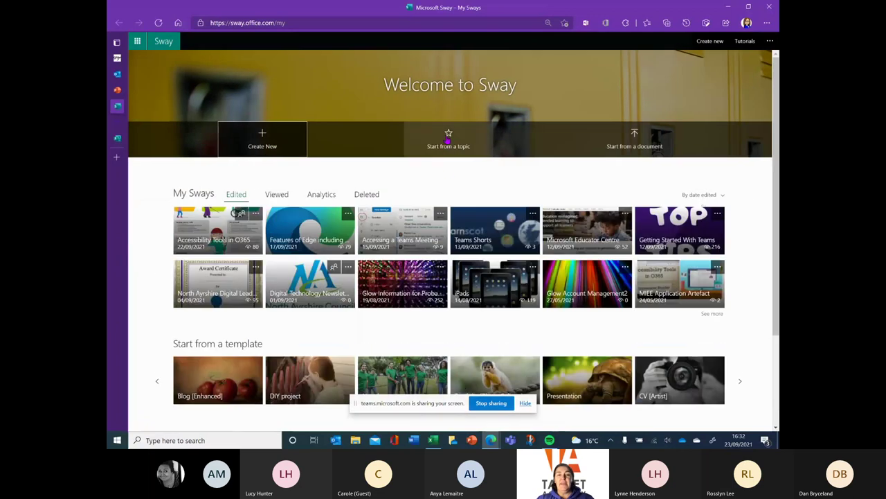
left_click(448, 140)
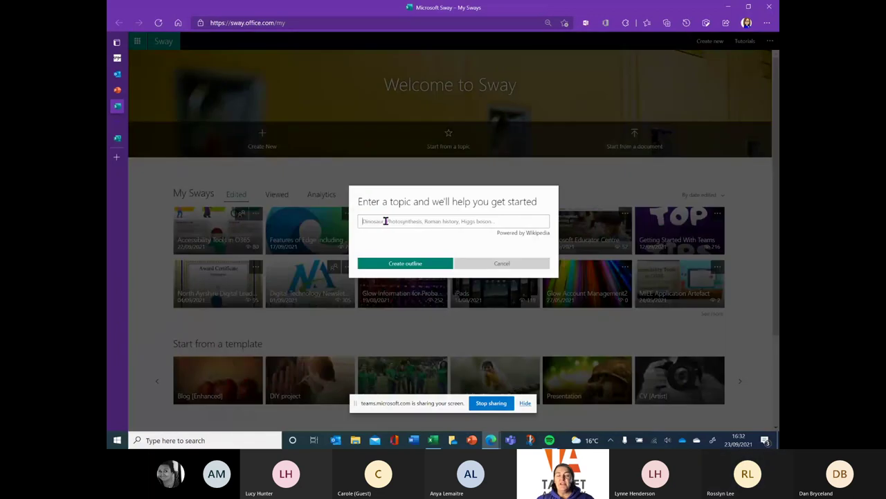
Enter 'Henry VIII', pick Henry VIII of England from the suggestions, and create the outline.
type("Henry")
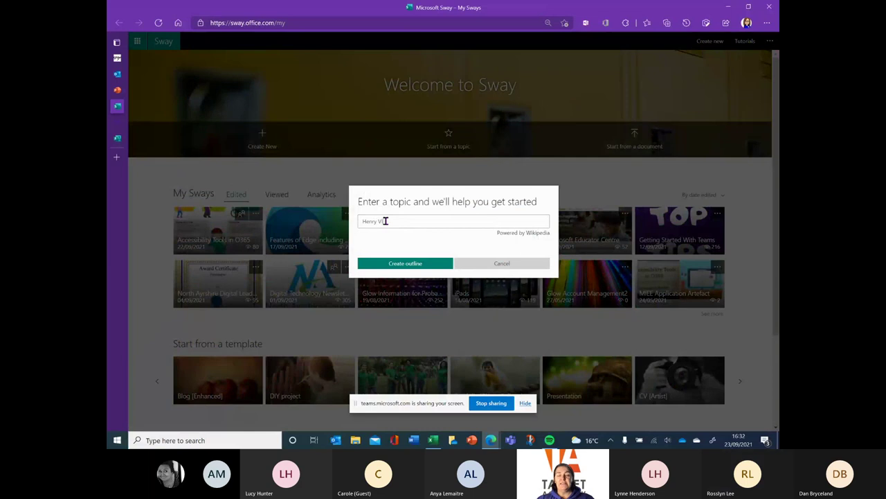
type(" VIII")
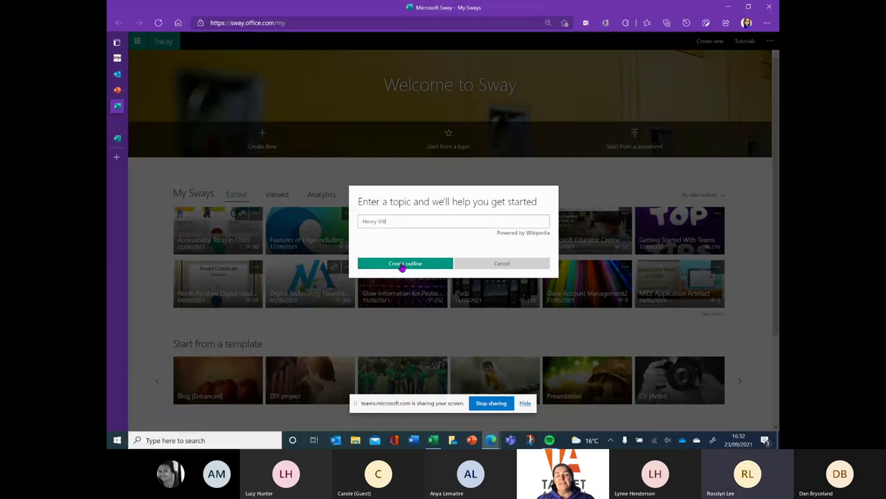
left_click(401, 267)
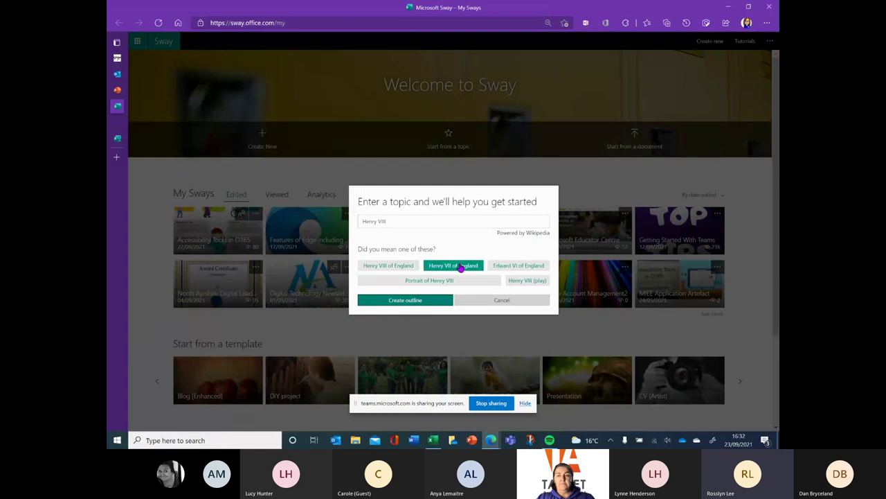
left_click(392, 269)
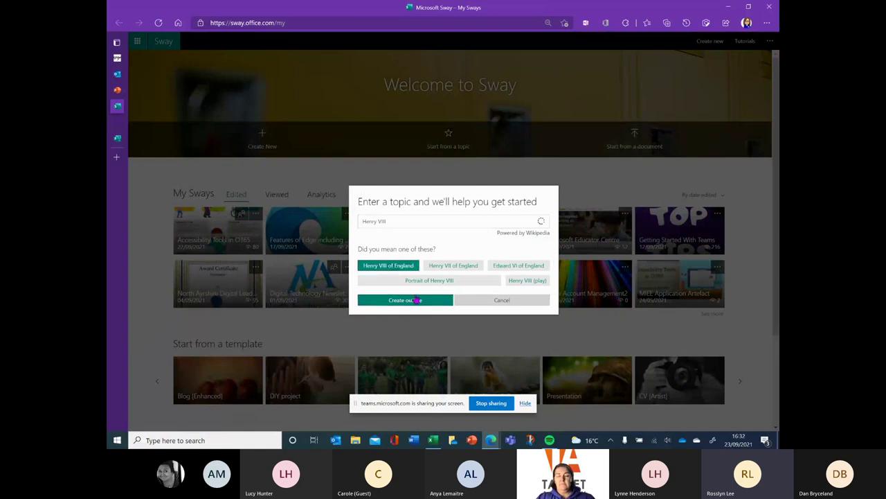
left_click(416, 300)
left_click(414, 300)
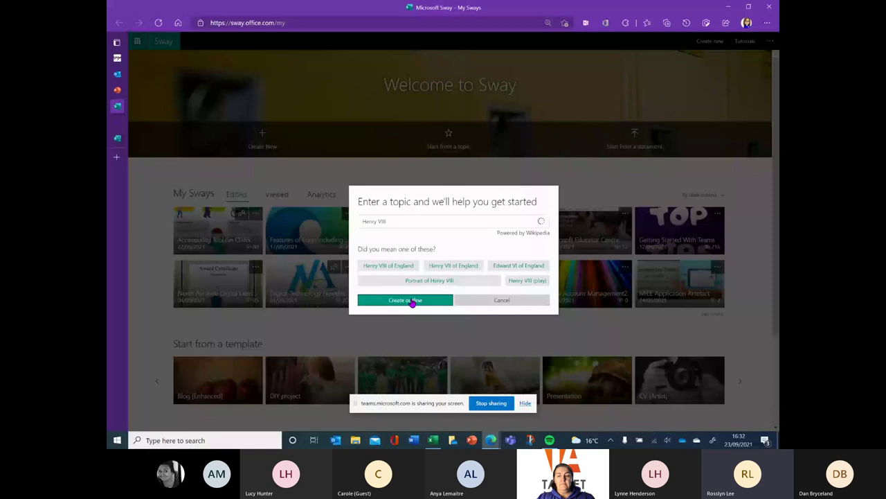
left_click(412, 302)
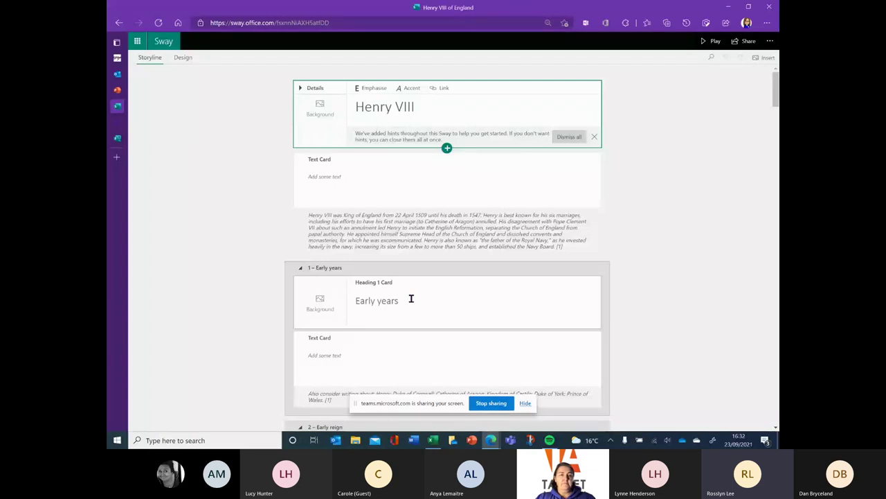
scroll(411, 298, "down", 1)
scroll(485, 208, "up", 1)
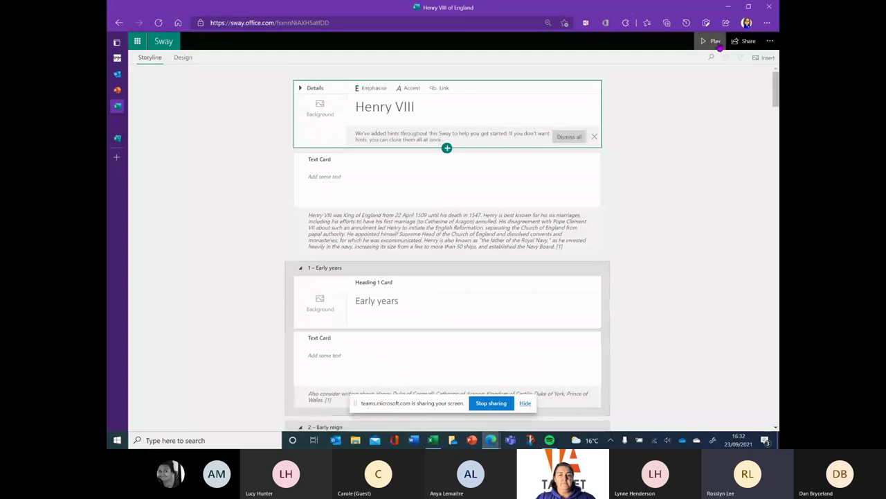
left_click(714, 41)
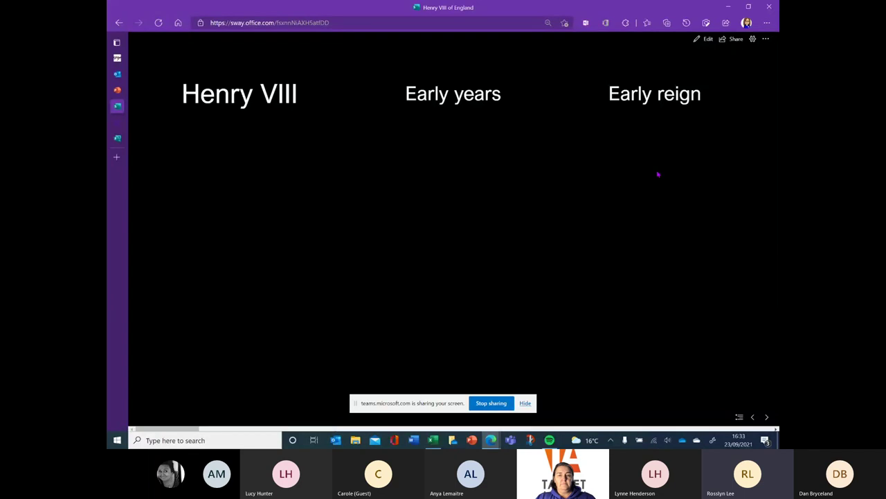
scroll(603, 191, "down", 2)
scroll(603, 192, "up", 2)
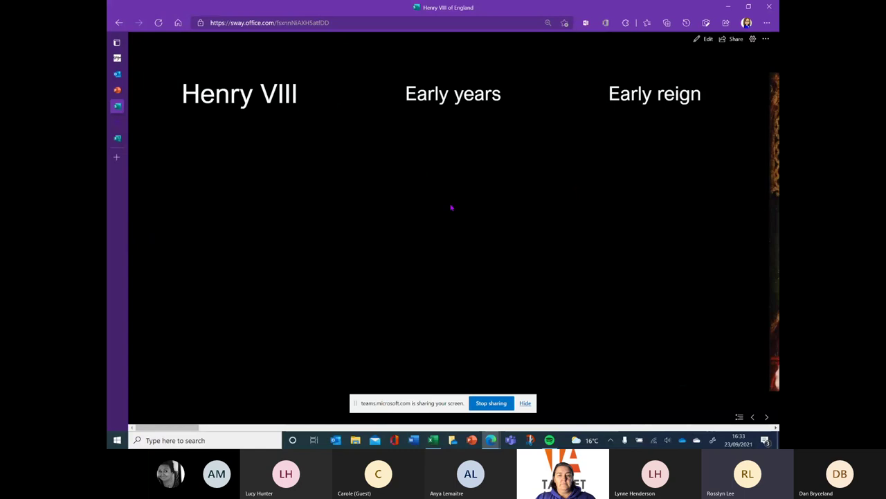
scroll(451, 207, "down", 2)
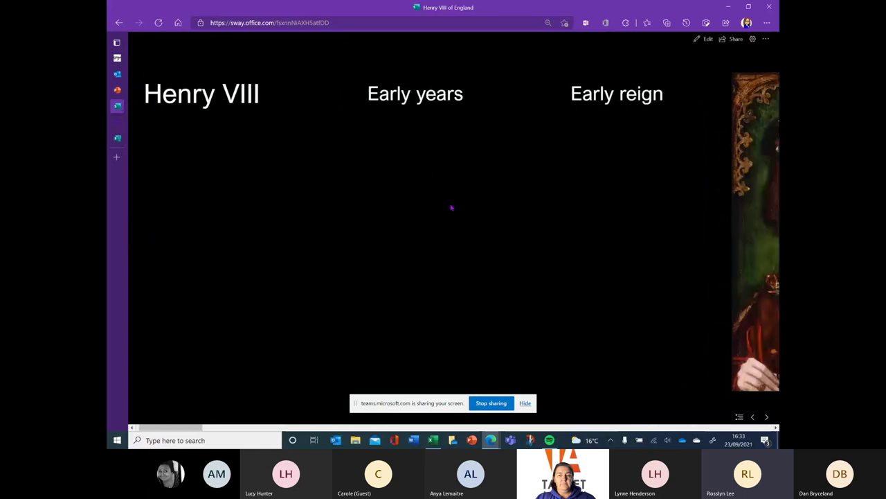
scroll(451, 207, "down", 8)
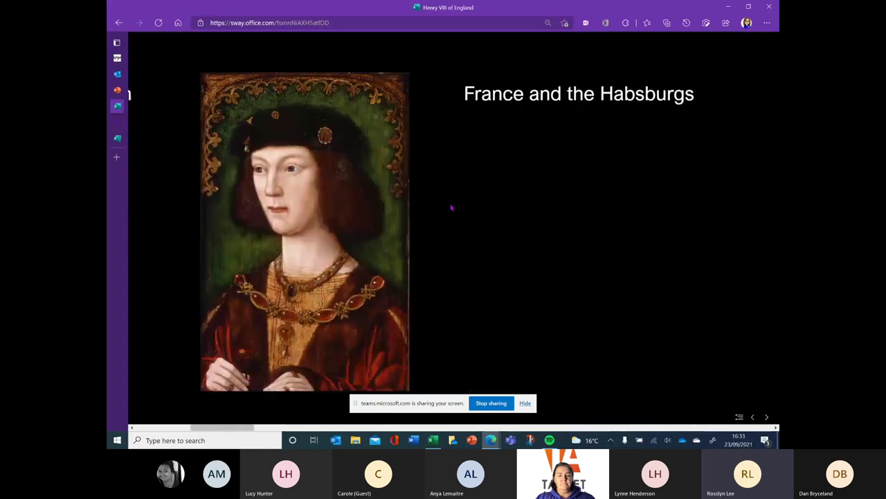
scroll(450, 207, "down", 1)
scroll(451, 207, "down", 3)
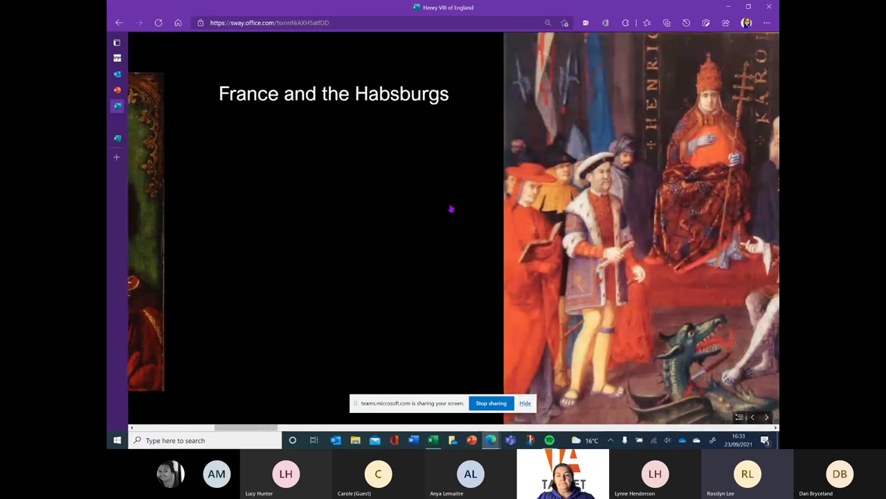
scroll(451, 207, "down", 1)
scroll(451, 207, "down", 10)
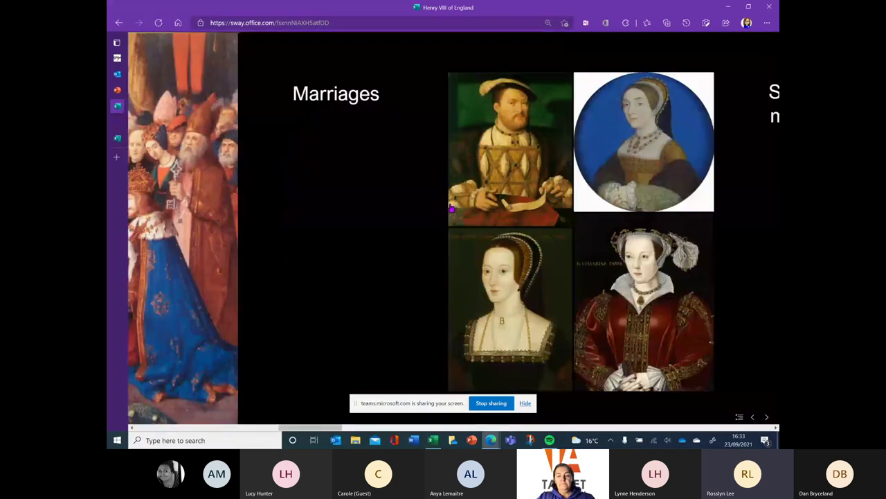
key("alt+Left")
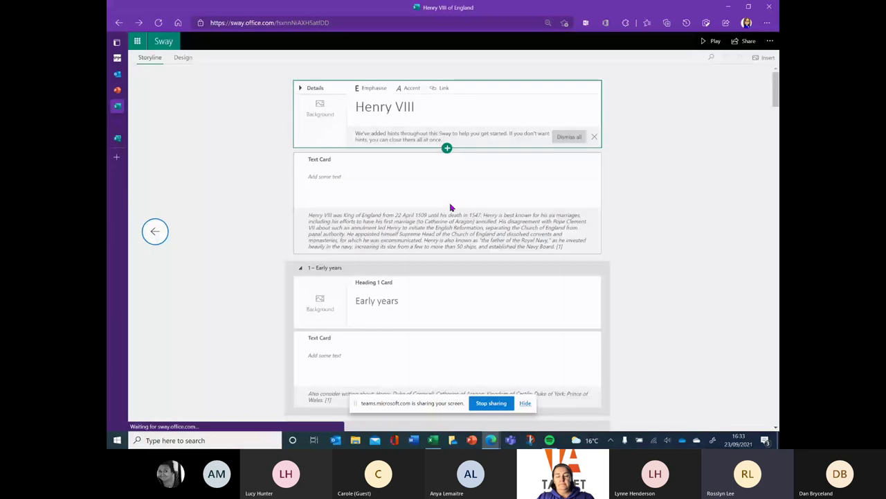
key("alt+Left")
left_click(199, 230)
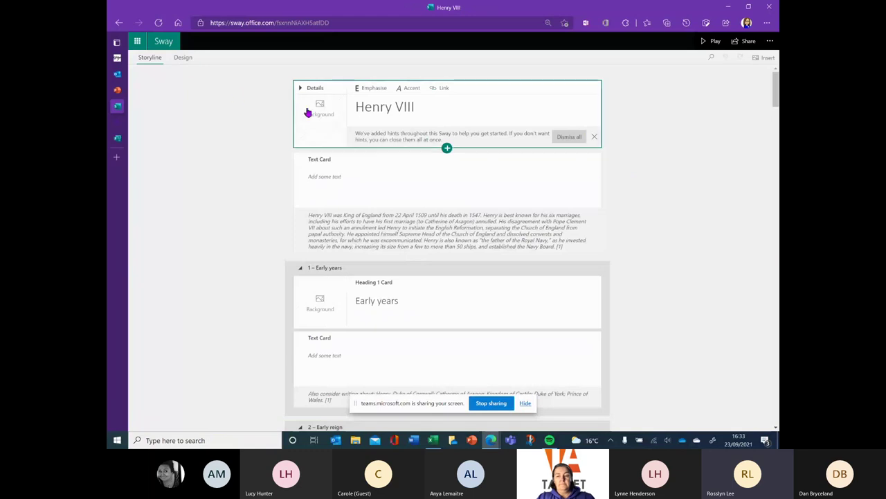
scroll(519, 189, "down", 4)
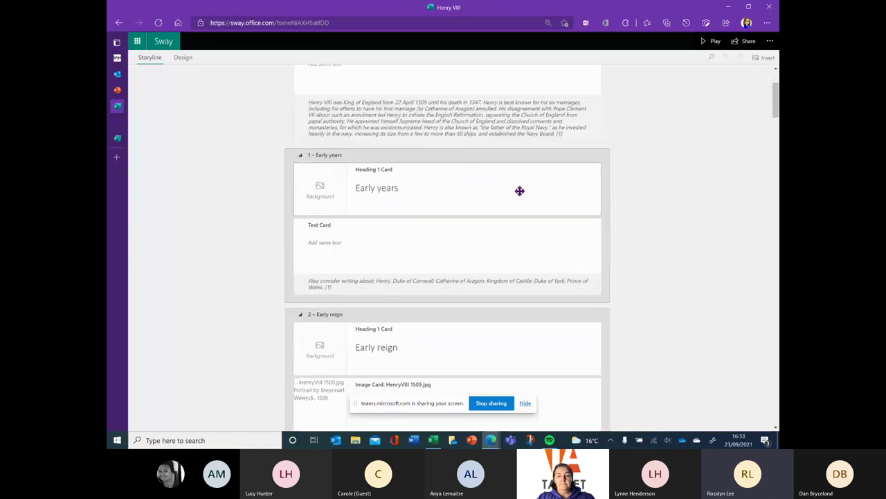
scroll(520, 190, "down", 3)
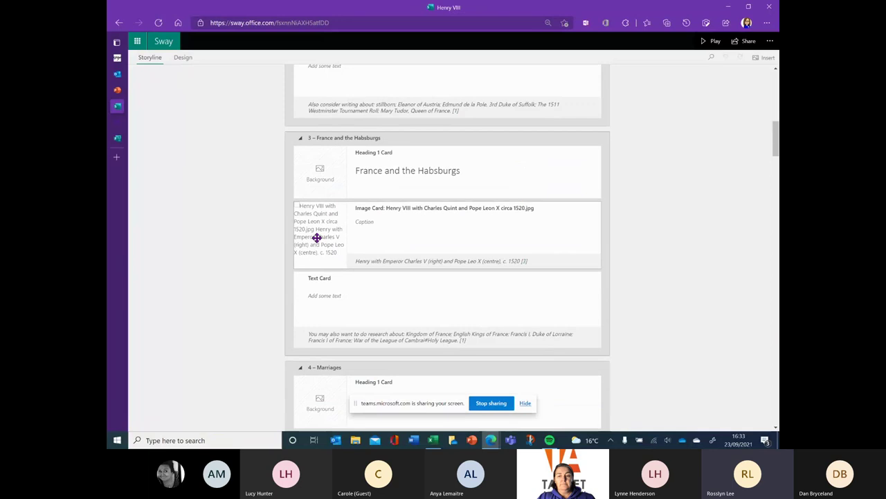
left_click_drag(306, 239, 471, 271)
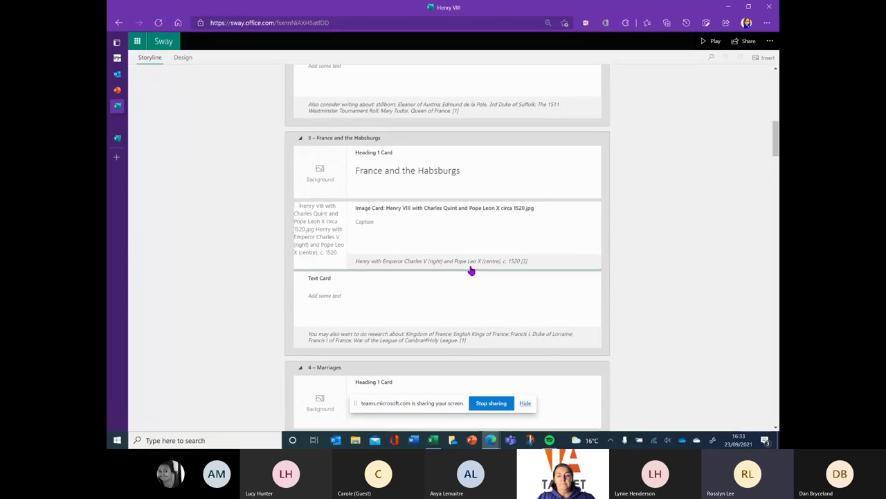
scroll(471, 267, "down", 3)
scroll(470, 266, "down", 3)
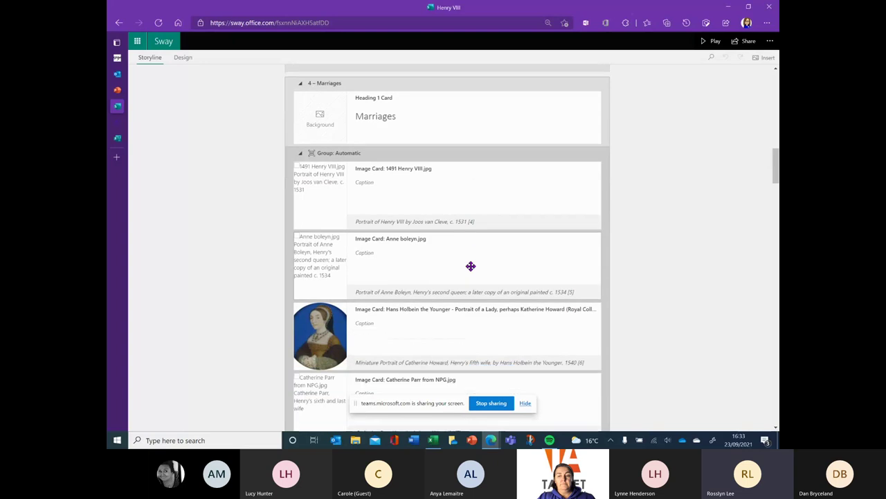
scroll(444, 301, "up", 15)
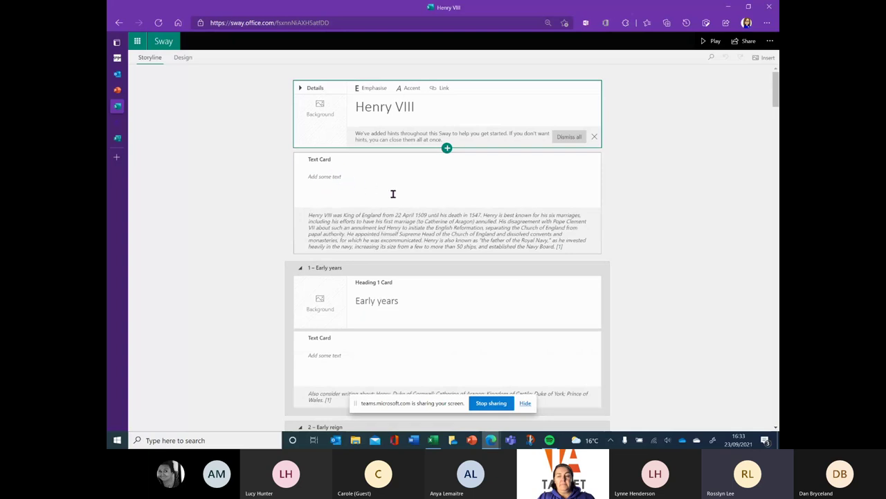
scroll(393, 194, "down", 1)
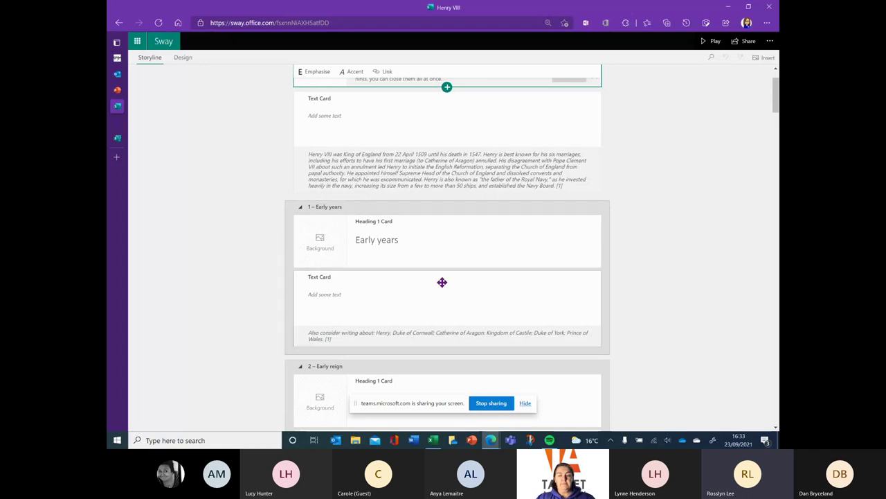
scroll(442, 282, "down", 1)
scroll(442, 281, "down", 2)
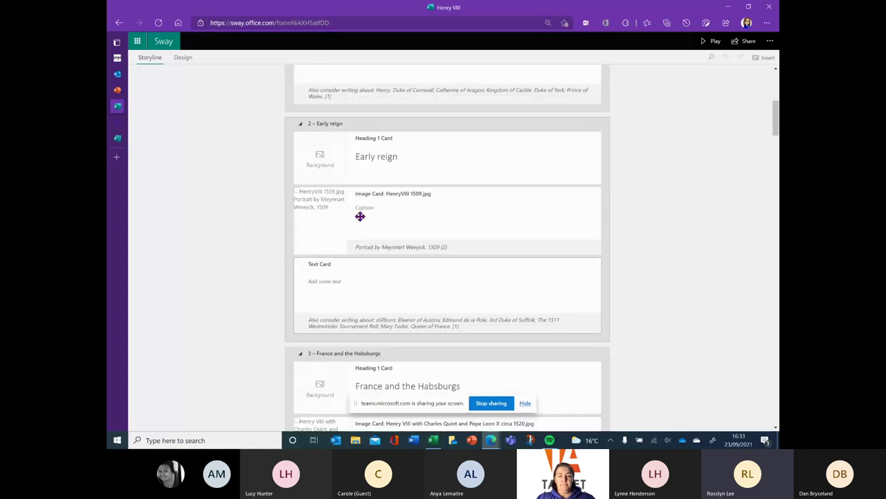
scroll(498, 205, "up", 3)
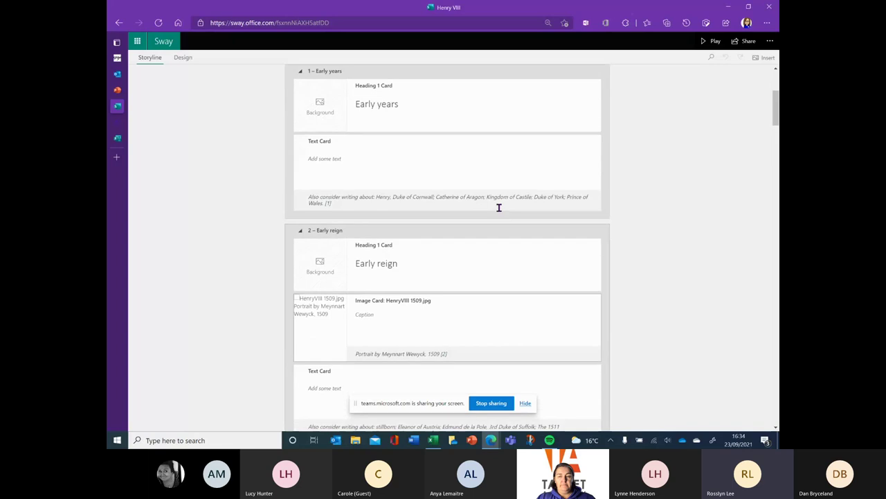
scroll(499, 207, "down", 3)
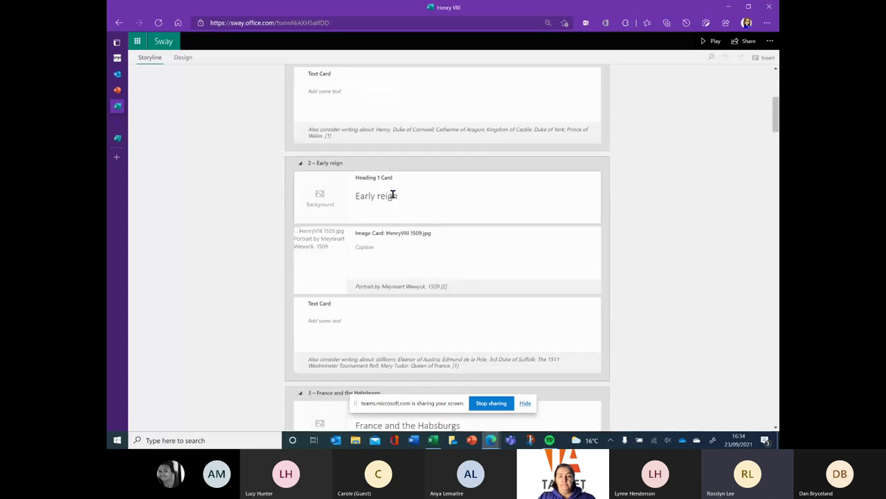
scroll(424, 325, "down", 2)
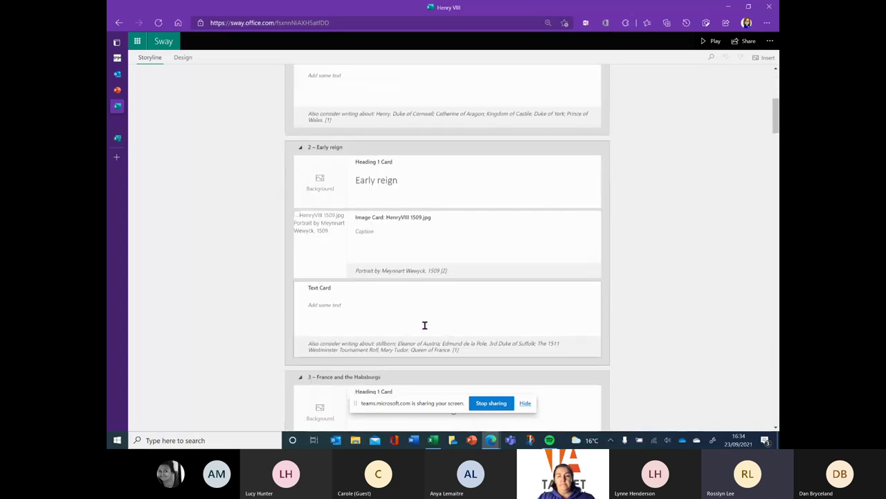
scroll(425, 324, "down", 6)
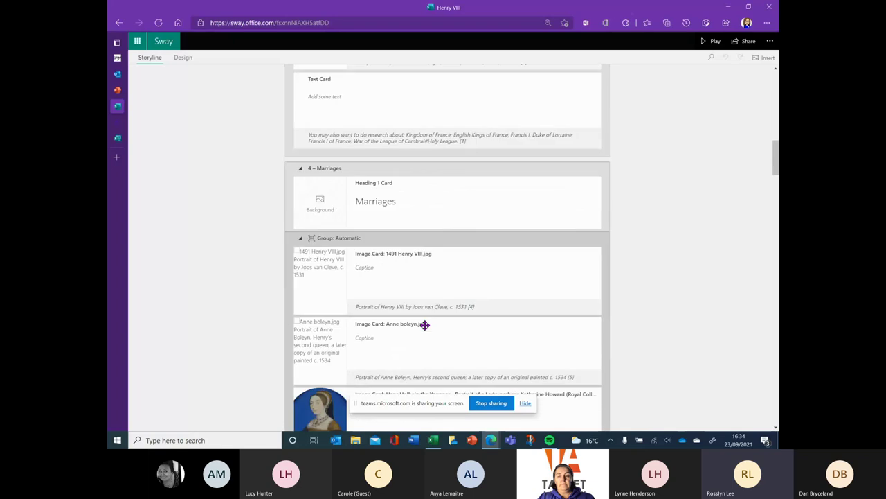
scroll(424, 325, "down", 3)
scroll(424, 325, "up", 5)
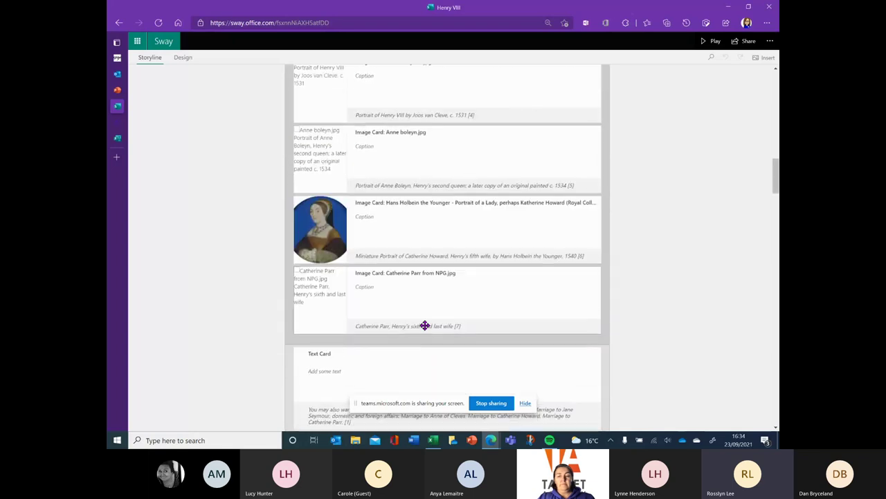
scroll(424, 325, "up", 3)
scroll(424, 325, "down", 15)
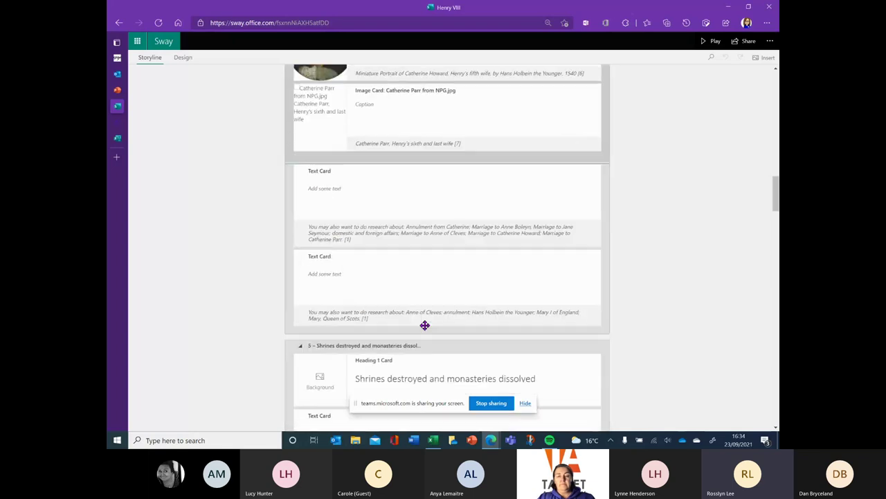
scroll(425, 329, "down", 20)
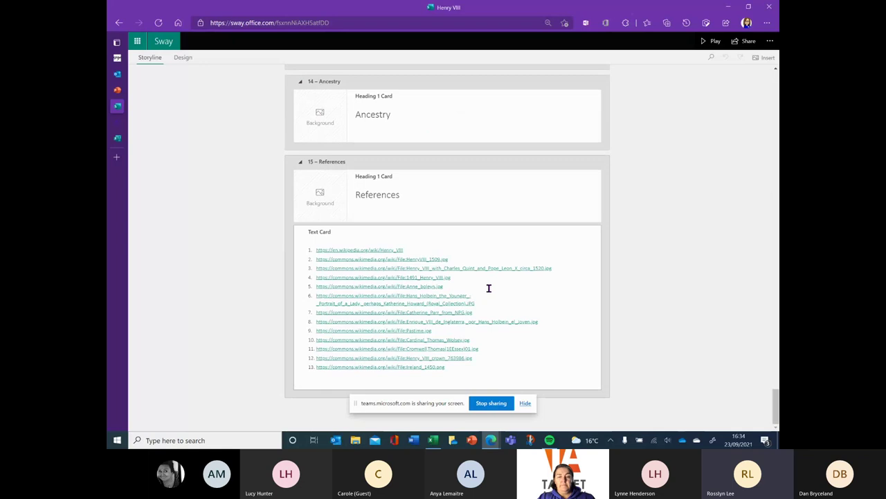
scroll(470, 298, "up", 3)
scroll(470, 299, "up", 20)
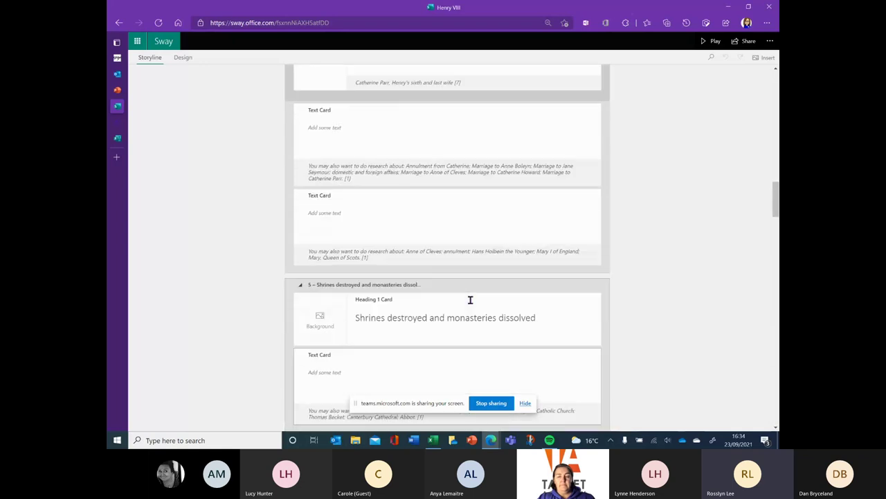
scroll(470, 299, "up", 20)
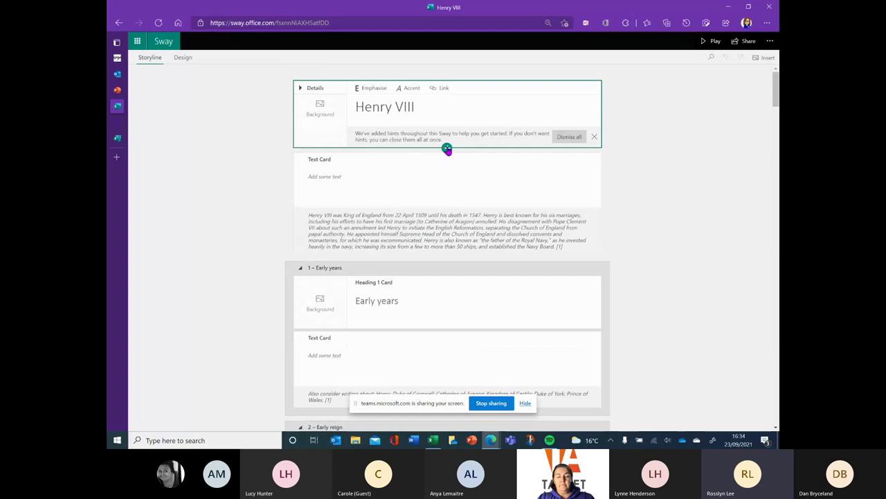
Look over the insert-card Media options below the title card, close them, and switch to Design.
left_click(447, 148)
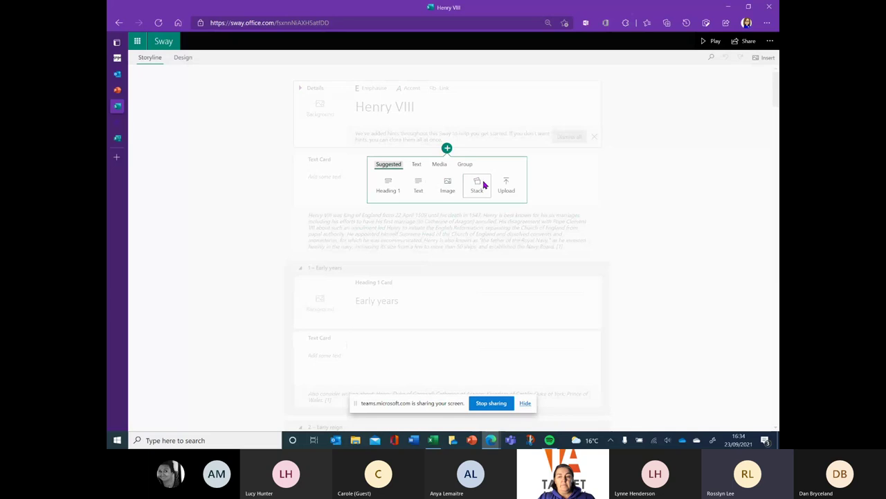
left_click(439, 164)
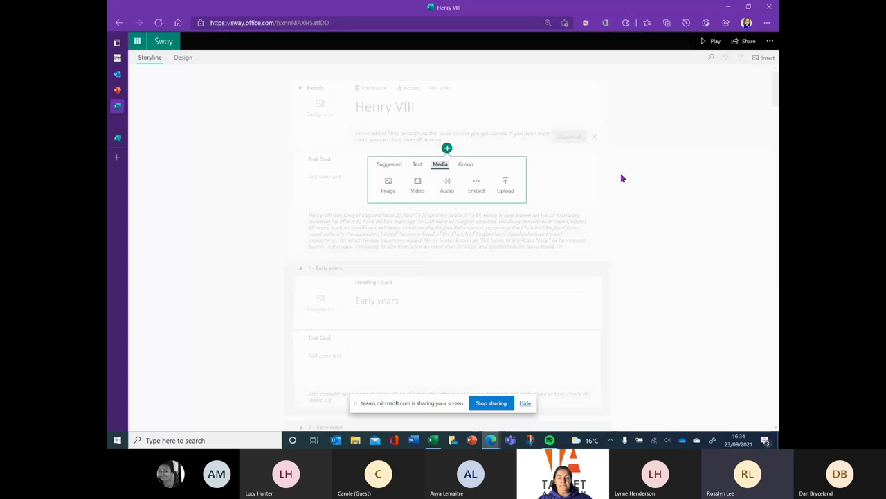
left_click(643, 190)
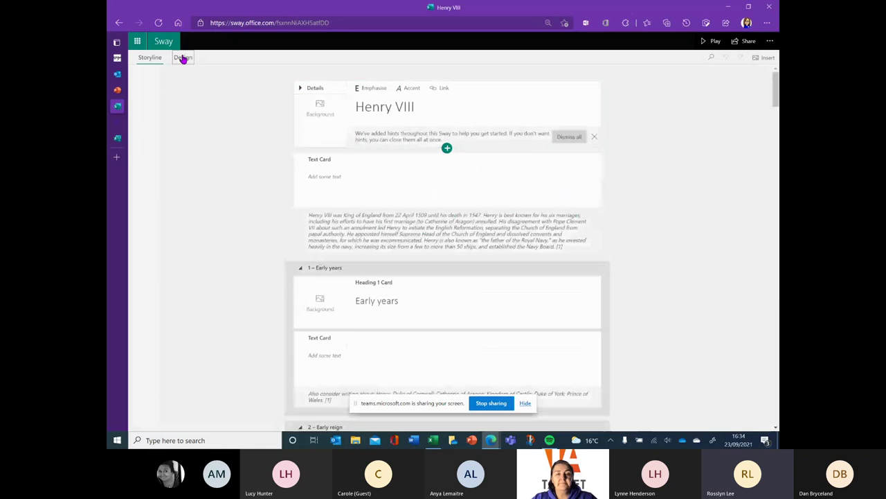
left_click(183, 58)
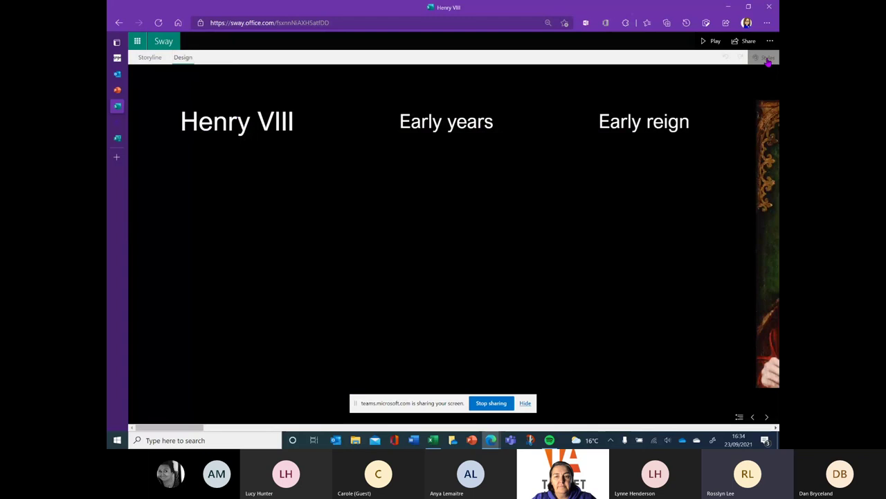
Apply the purple Style 3, Variation 3 from the Styles pane.
left_click(765, 58)
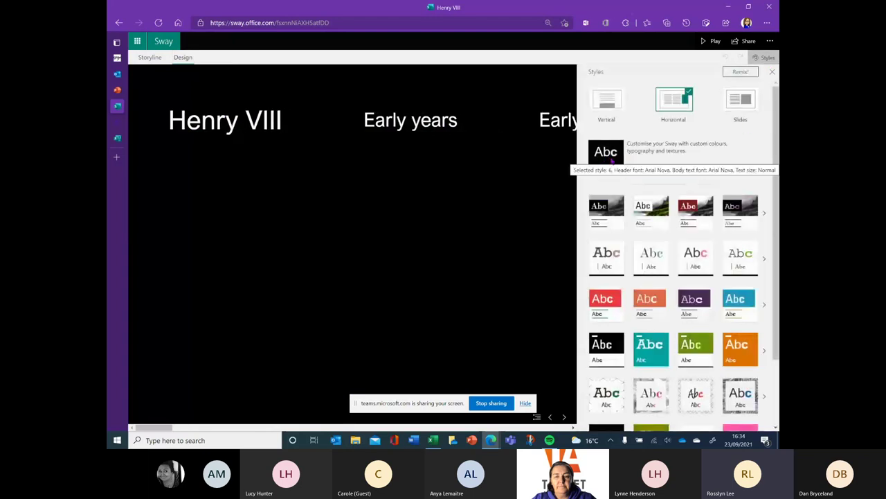
left_click(691, 299)
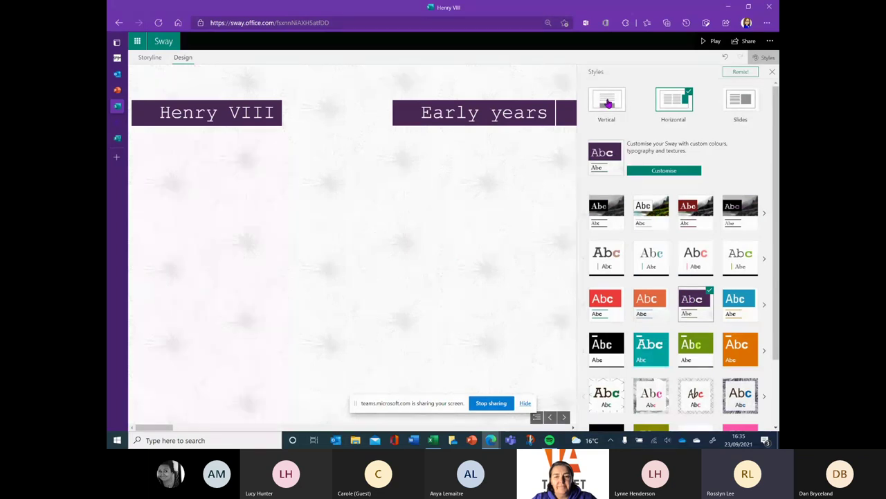
Switch the Henry VIII Sway to the Vertical layout and browse the style thumbnails.
left_click(607, 103)
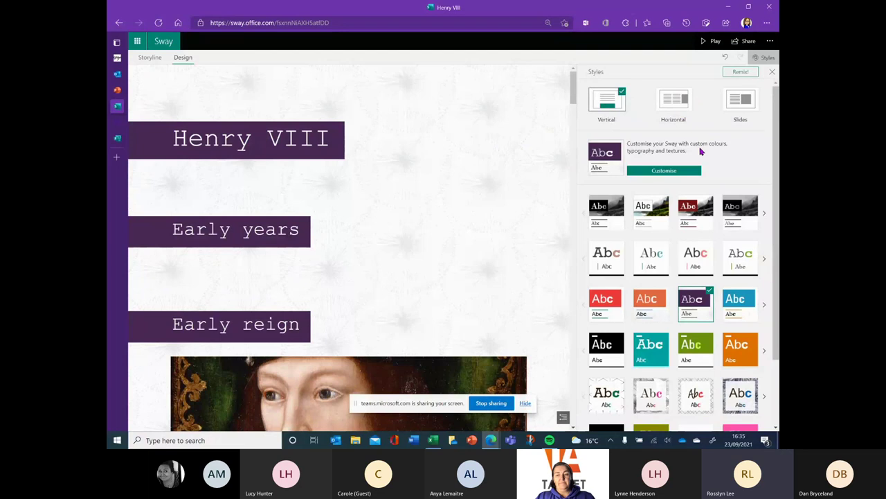
scroll(698, 154, "down", 1)
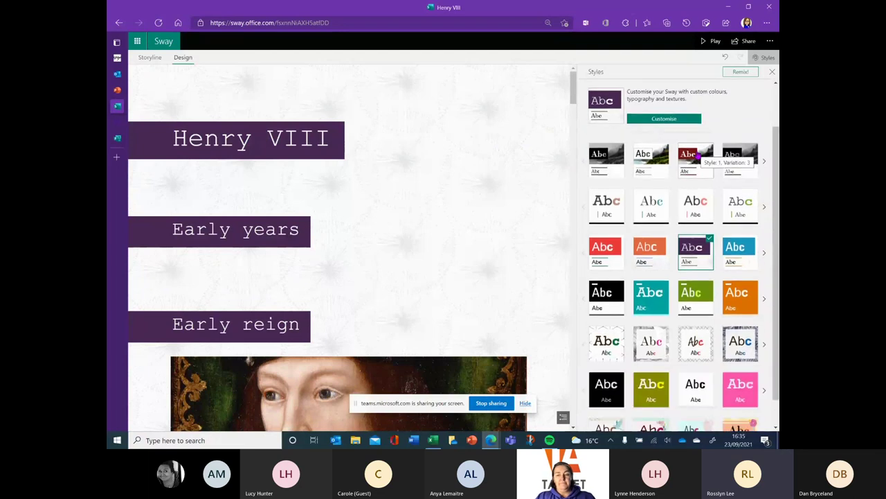
scroll(628, 302, "down", 1)
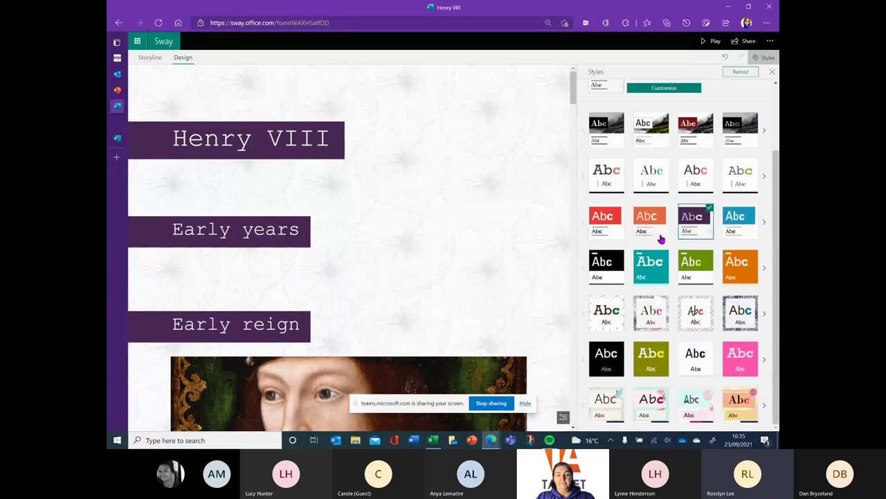
scroll(658, 239, "up", 2)
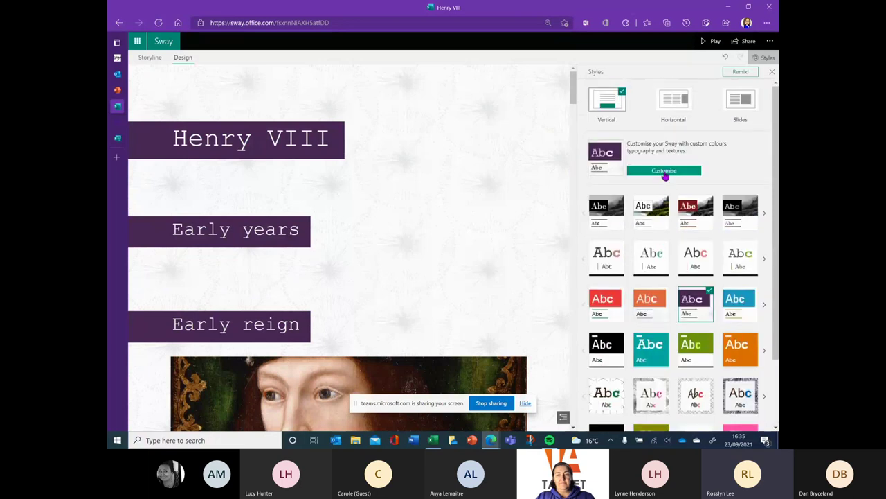
Set the heading font to Ford's Folly under Customise, then return to the Storyline.
left_click(664, 173)
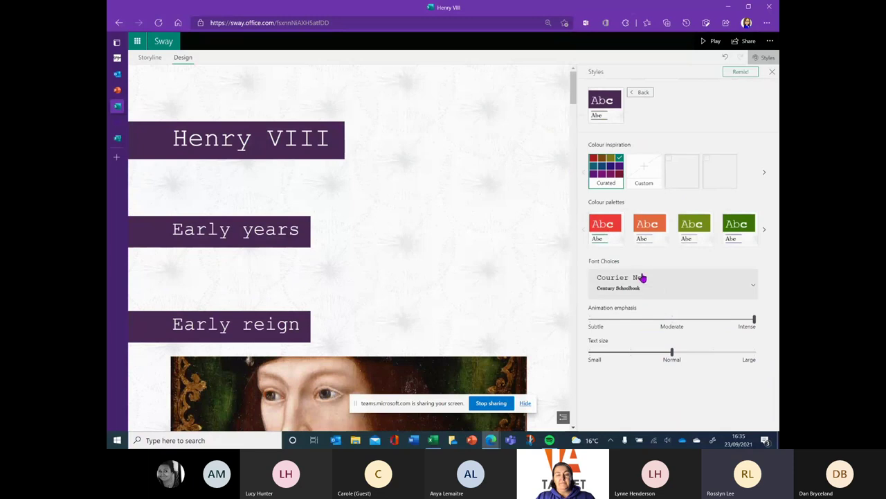
left_click(675, 283)
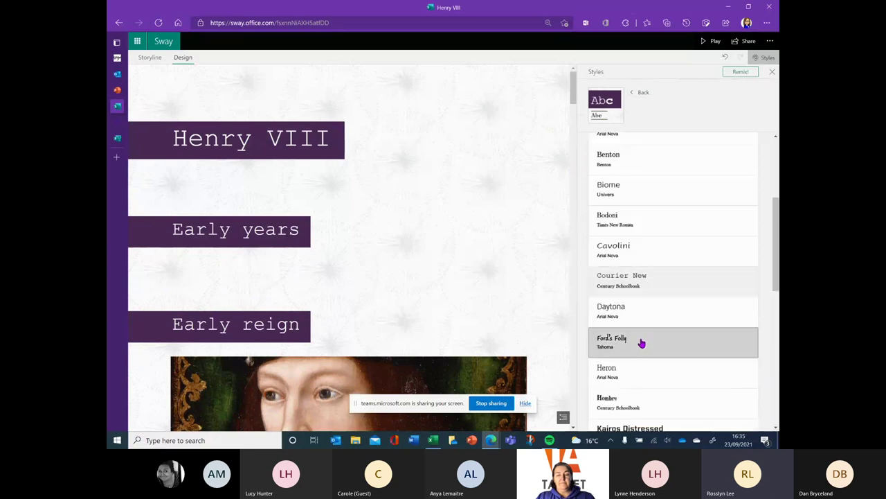
left_click(639, 339)
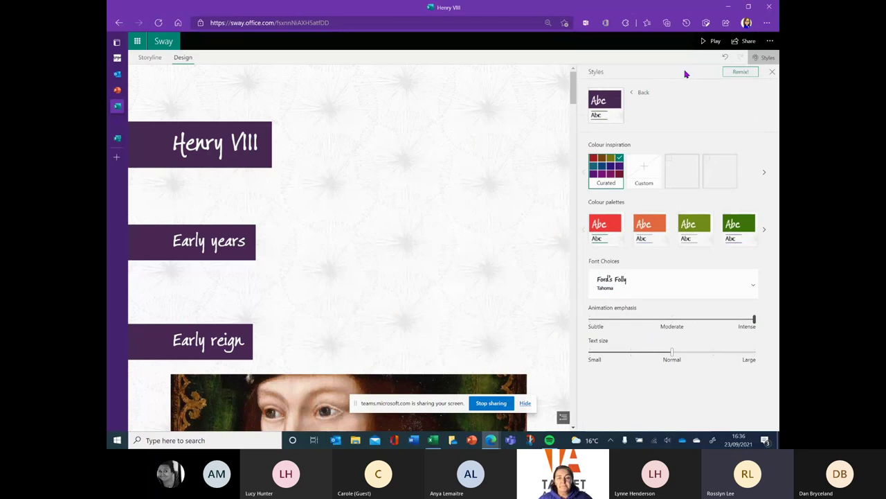
left_click(149, 57)
Play the Henry VIII Sway, scroll through all its sections, then reopen it for editing.
left_click(711, 40)
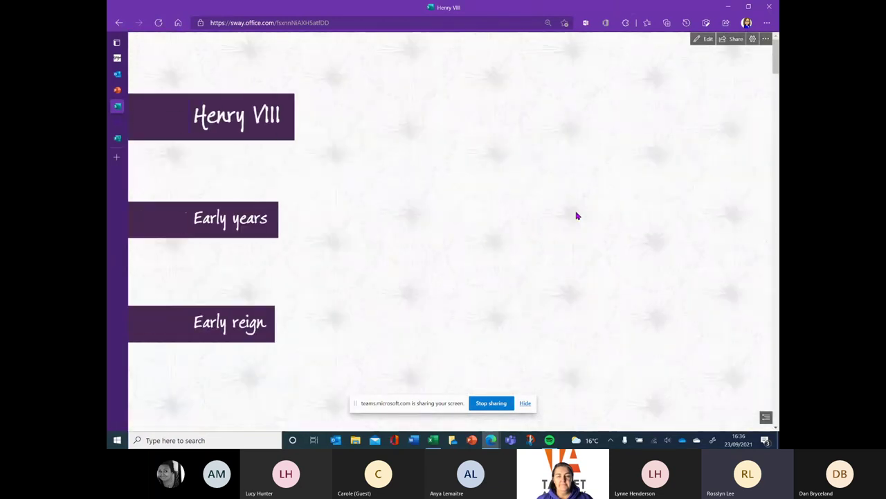
scroll(576, 215, "down", 1)
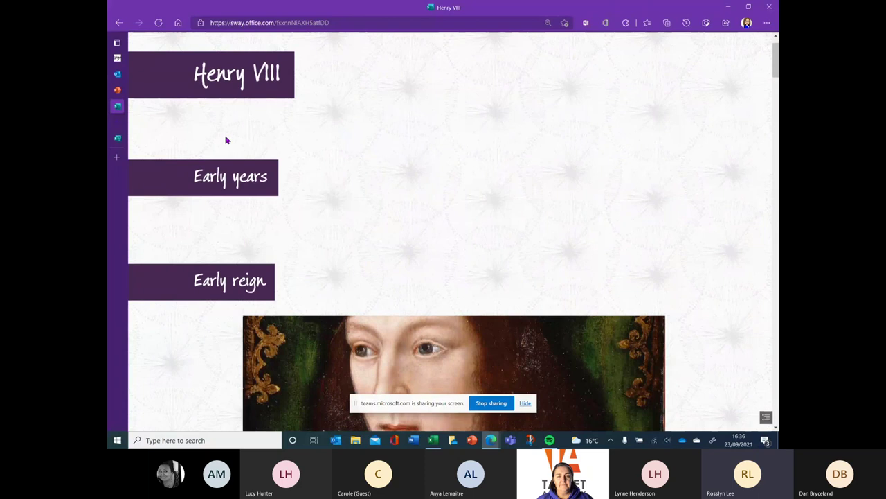
scroll(389, 195, "down", 10)
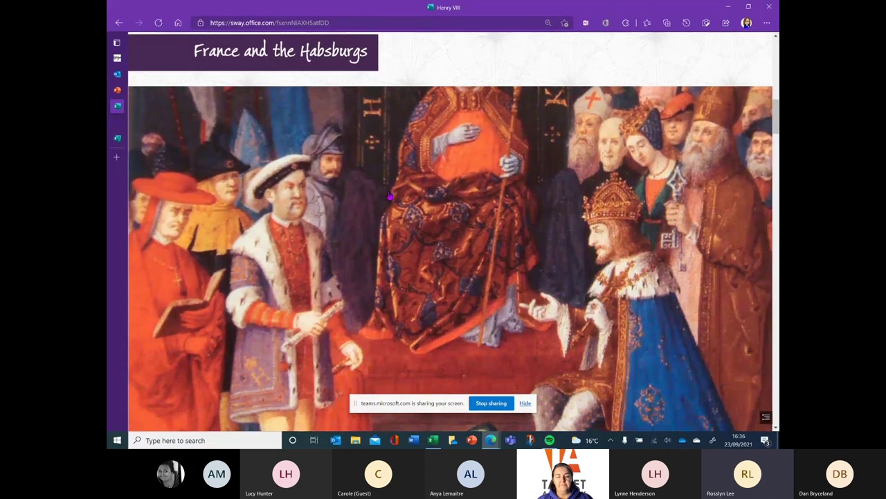
scroll(390, 197, "down", 10)
scroll(390, 197, "down", 6)
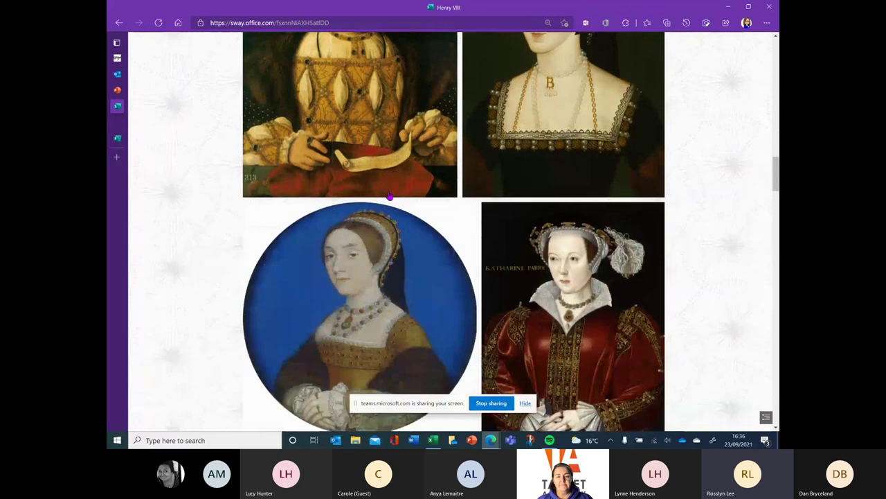
scroll(389, 195, "up", 5)
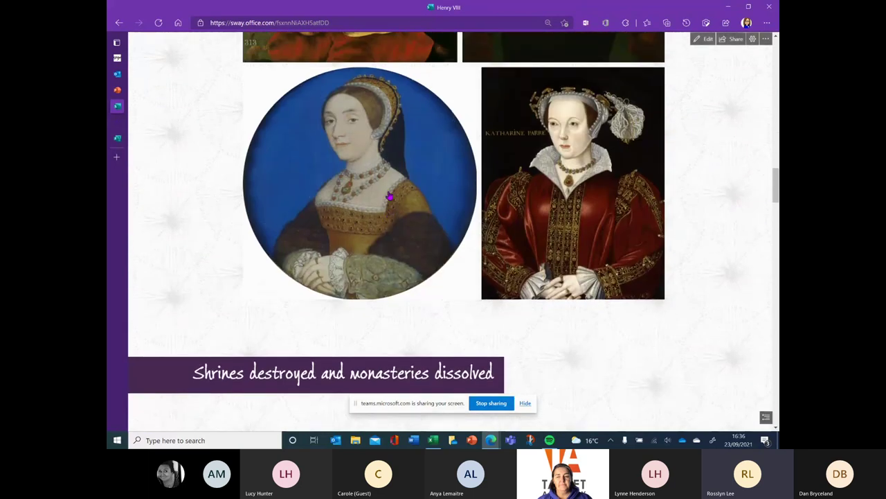
scroll(390, 197, "down", 7)
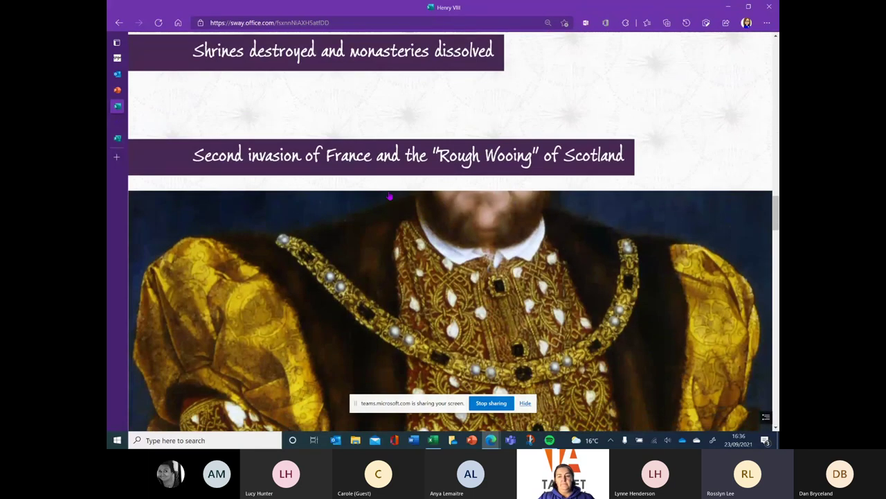
scroll(390, 196, "down", 10)
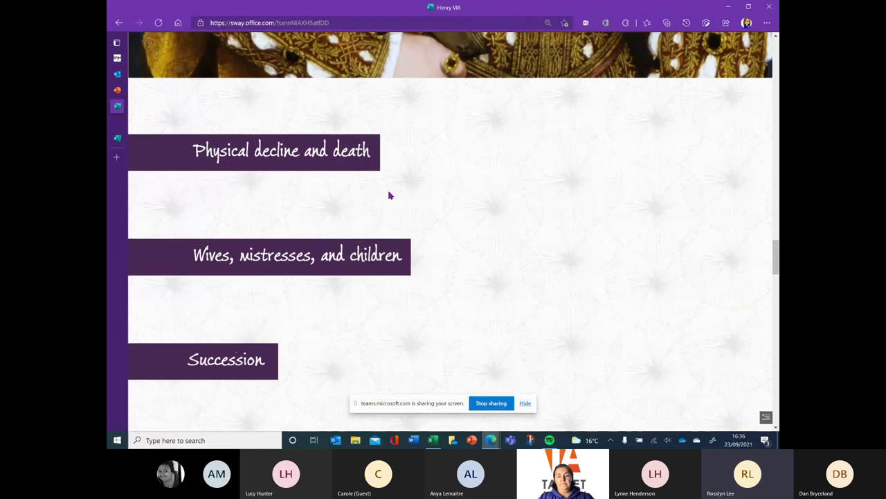
scroll(390, 197, "up", 5)
scroll(389, 197, "up", 3)
scroll(390, 197, "down", 1)
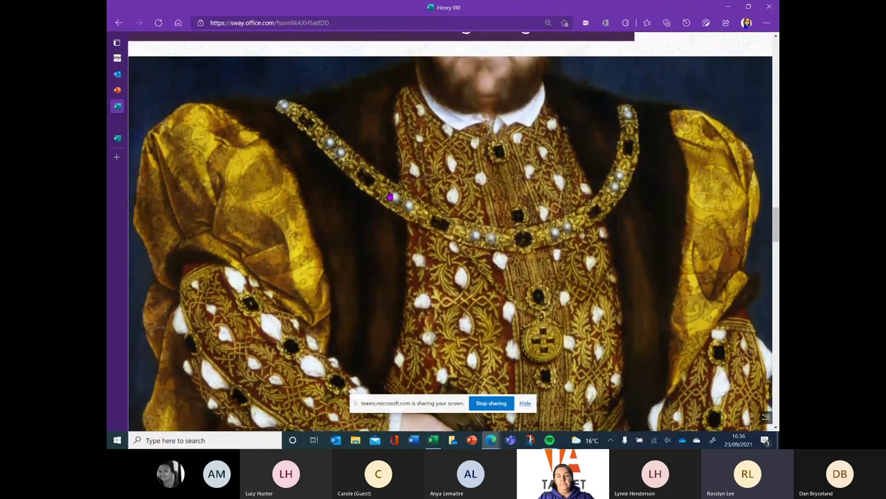
scroll(383, 158, "up", 10)
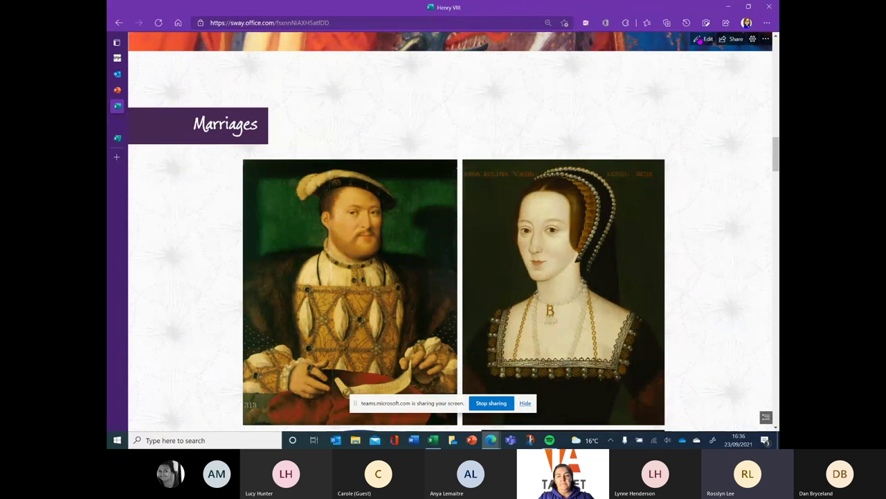
left_click(703, 40)
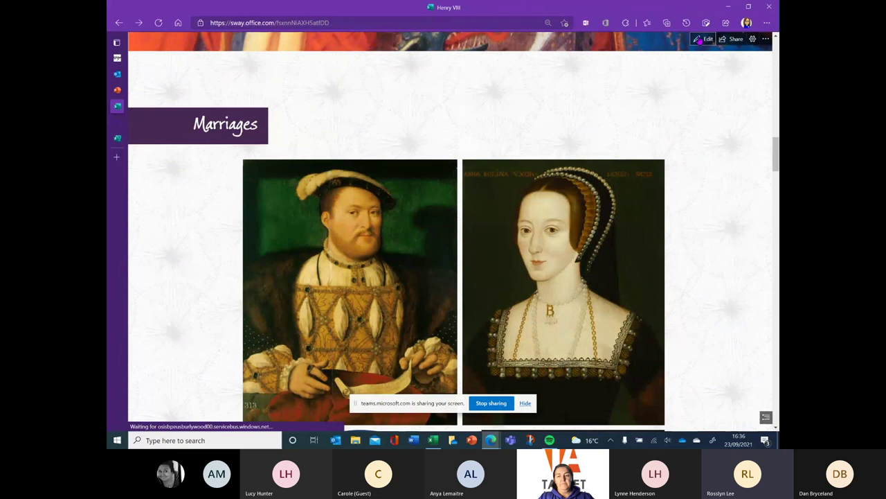
scroll(530, 228, "down", 3)
scroll(528, 228, "up", 2)
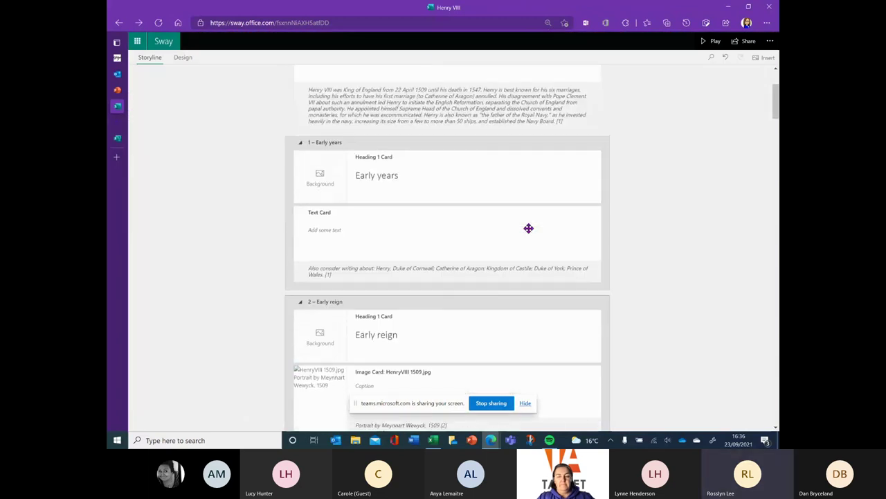
left_click(711, 41)
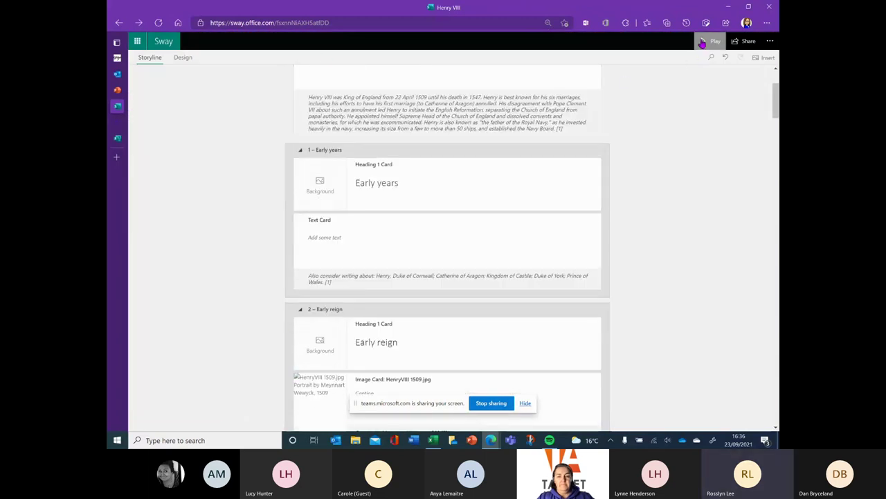
scroll(449, 243, "down", 10)
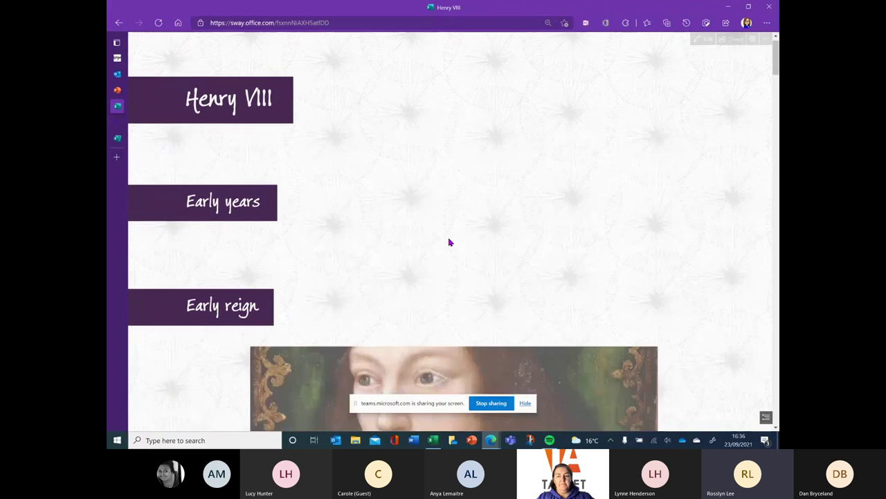
scroll(449, 242, "up", 10)
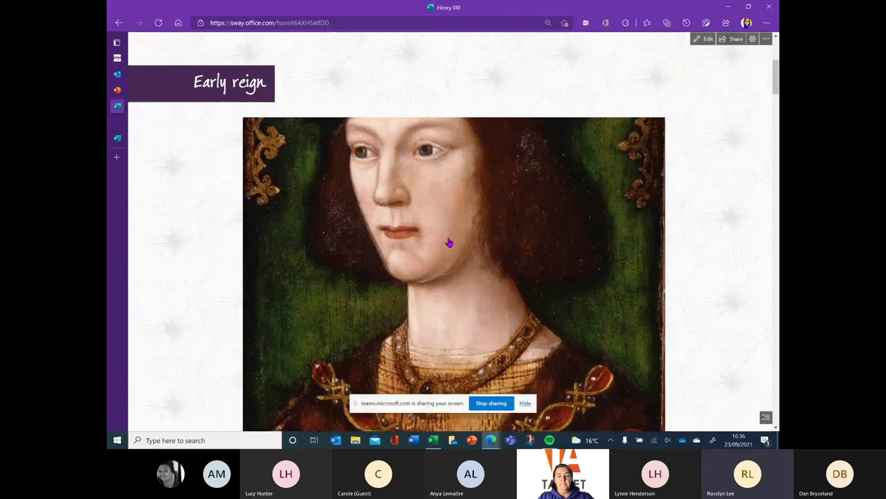
left_click(703, 40)
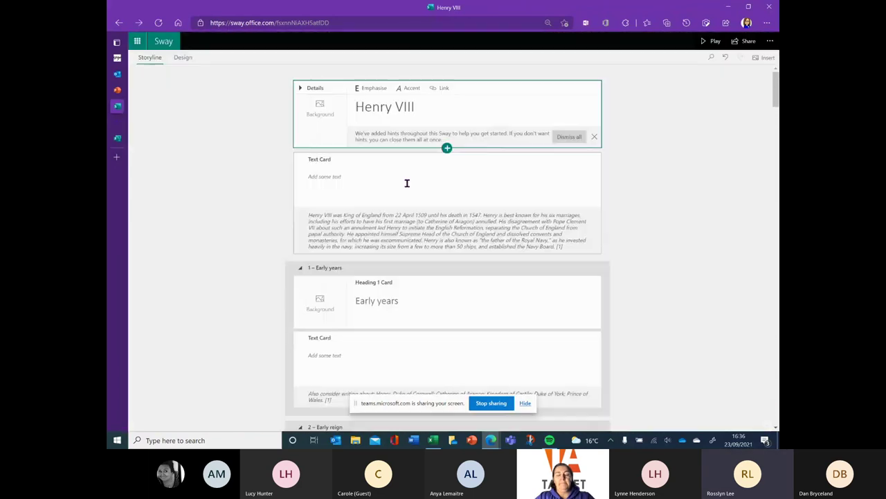
Set the Early reign portrait's Focus Points so the entire image is important.
scroll(424, 329, "down", 3)
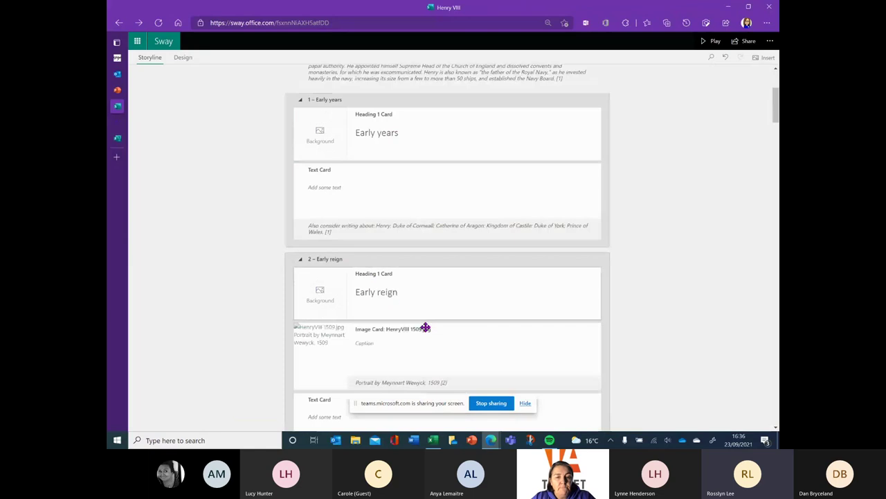
left_click(425, 326)
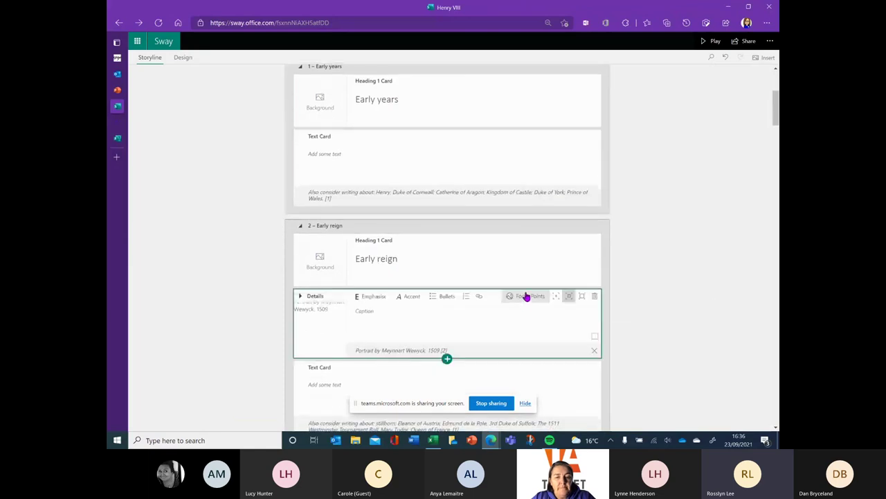
left_click(524, 298)
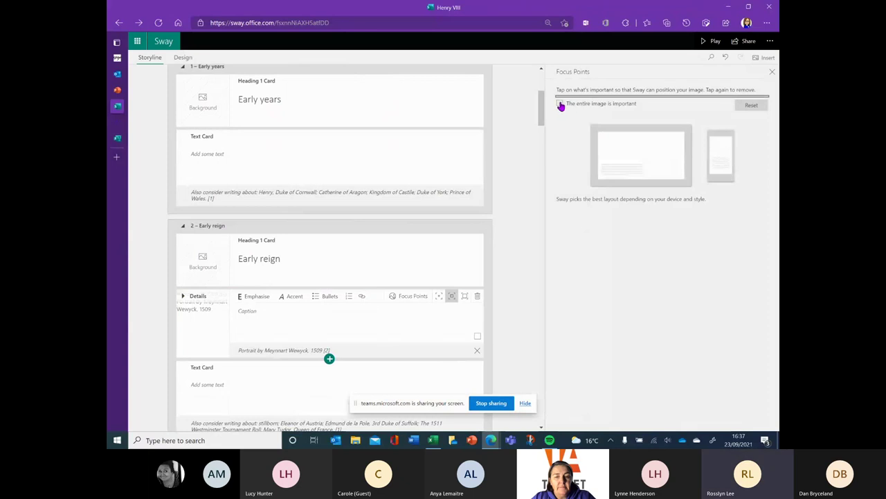
left_click(560, 104)
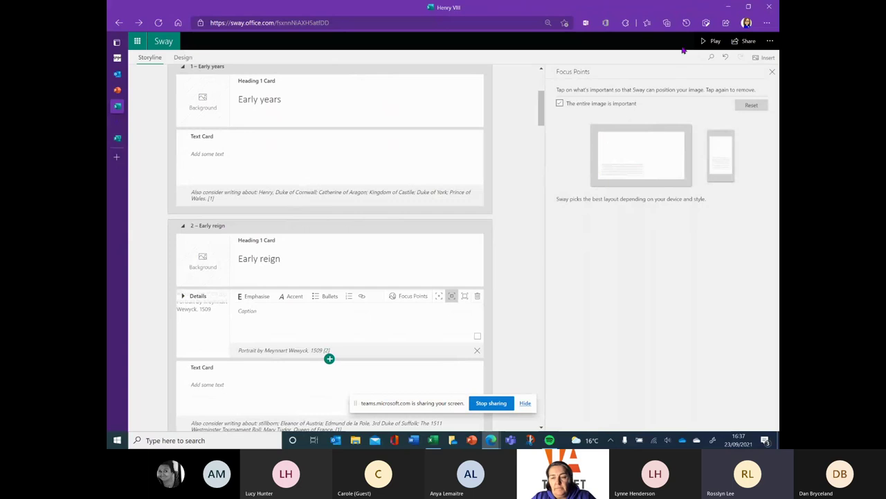
Play the Sway to check the full Early reign portrait, then open the 'Accessibility Tools in O365' Sway.
left_click(704, 43)
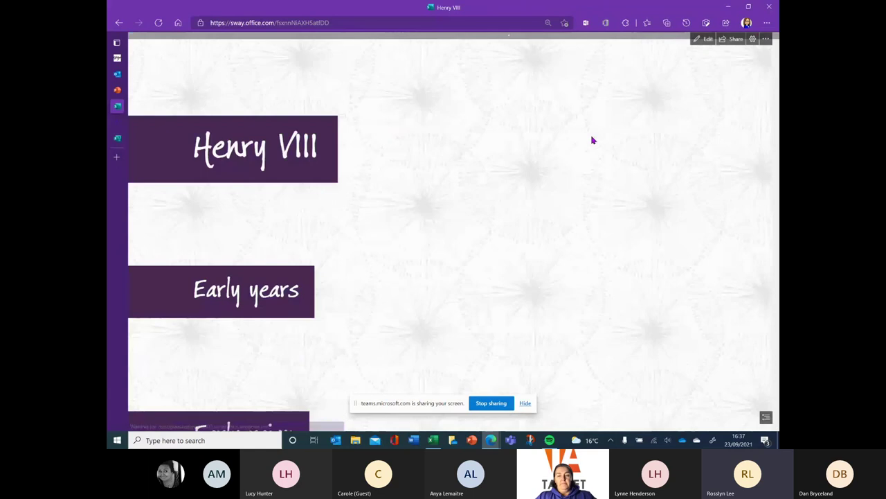
scroll(503, 237, "down", 3)
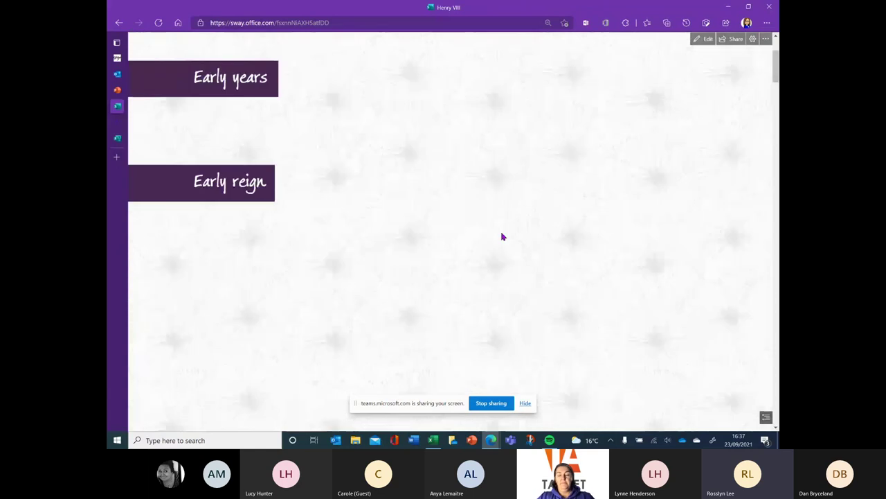
scroll(503, 237, "down", 2)
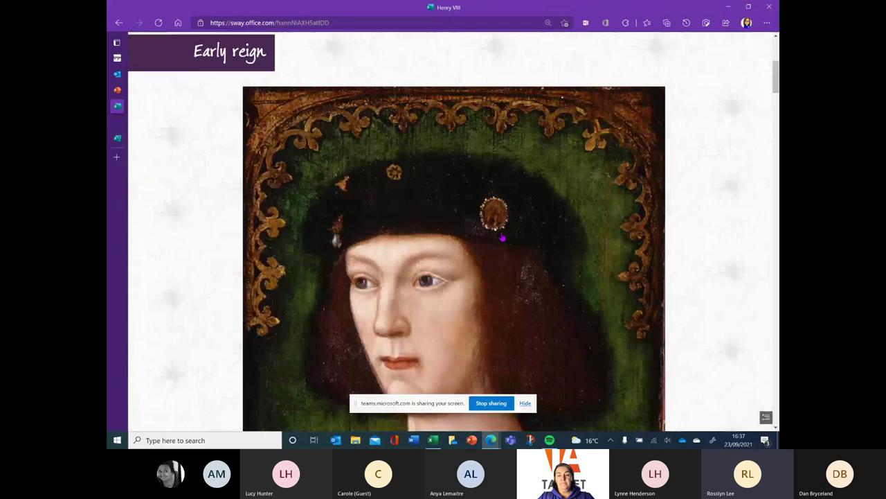
scroll(503, 236, "down", 3)
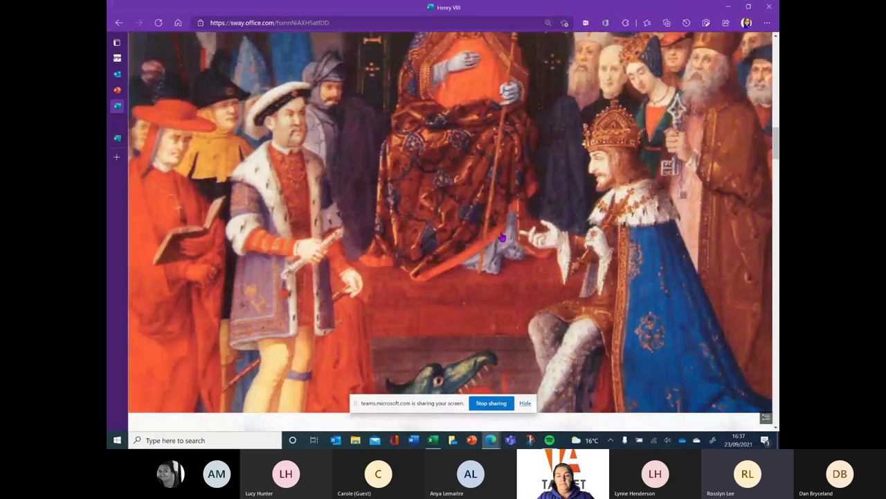
scroll(473, 186, "up", 1)
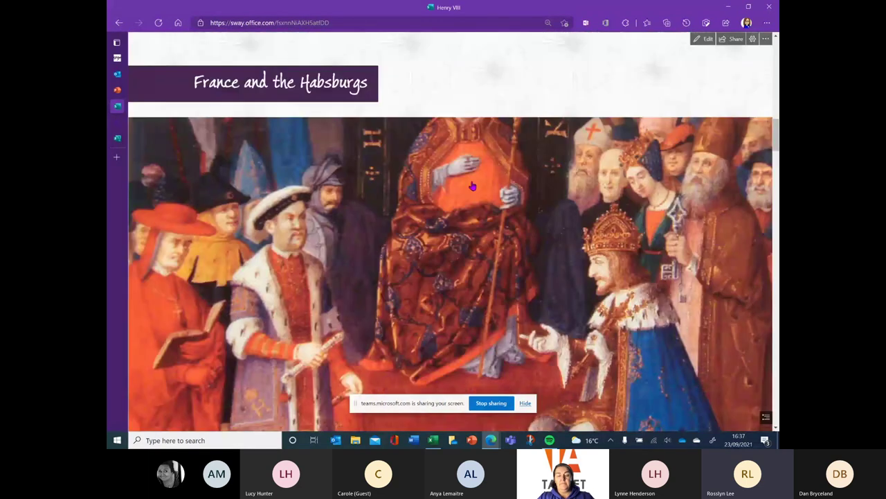
scroll(473, 185, "up", 5)
left_click(705, 39)
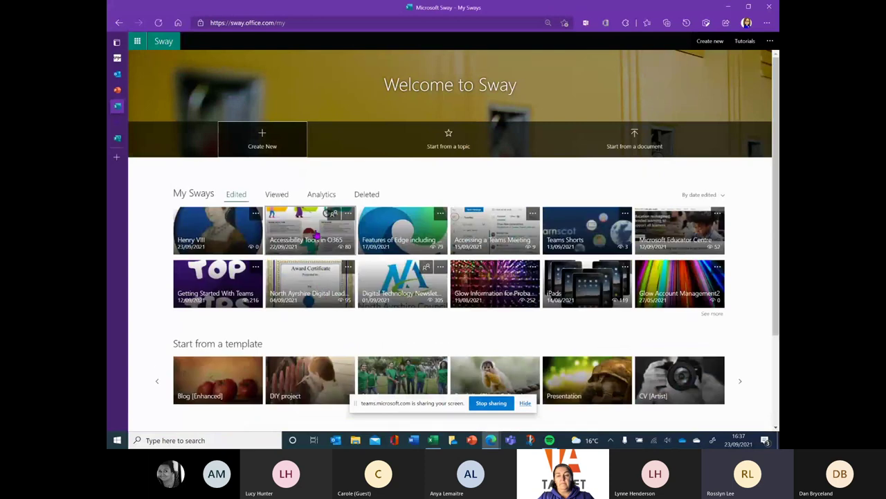
left_click(317, 236)
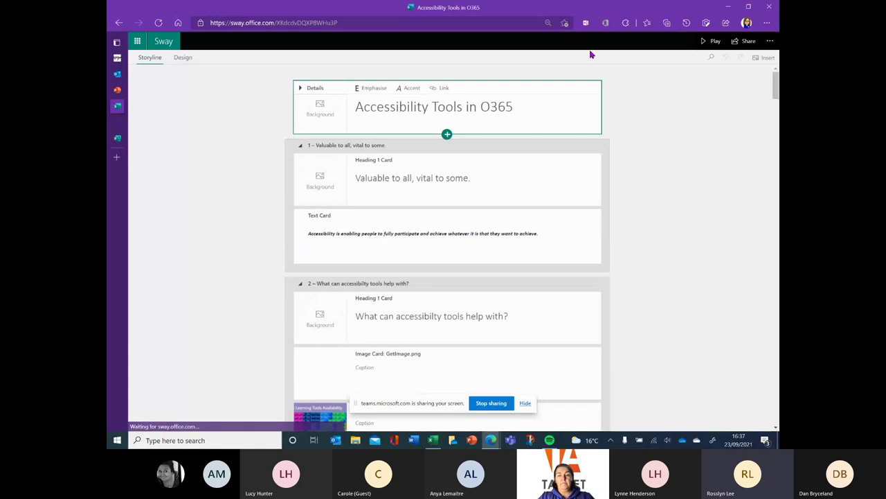
Preview the Accessibility Tools in O365 Sway, scroll through its cards, then reopen its Storyline editor.
left_click(715, 41)
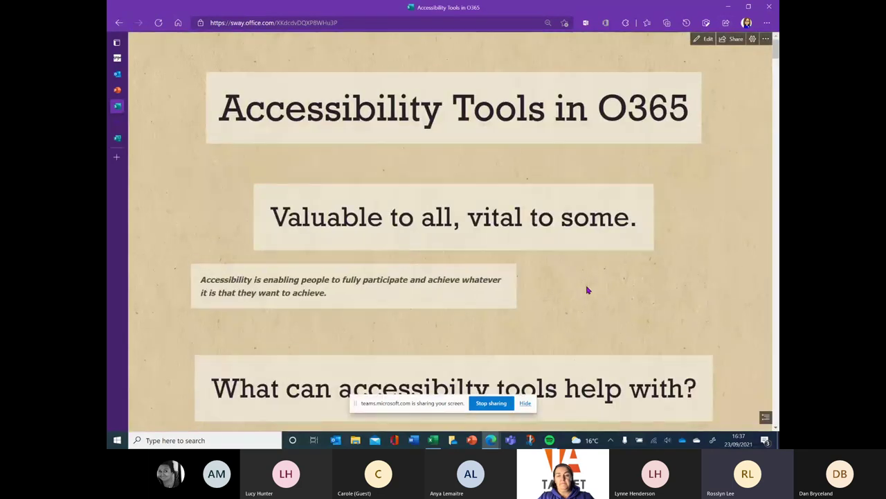
scroll(586, 289, "down", 5)
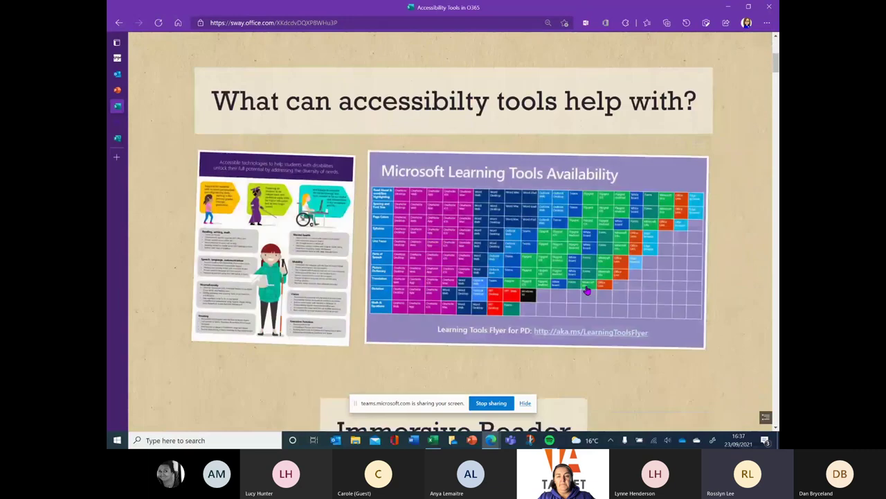
scroll(587, 290, "down", 9)
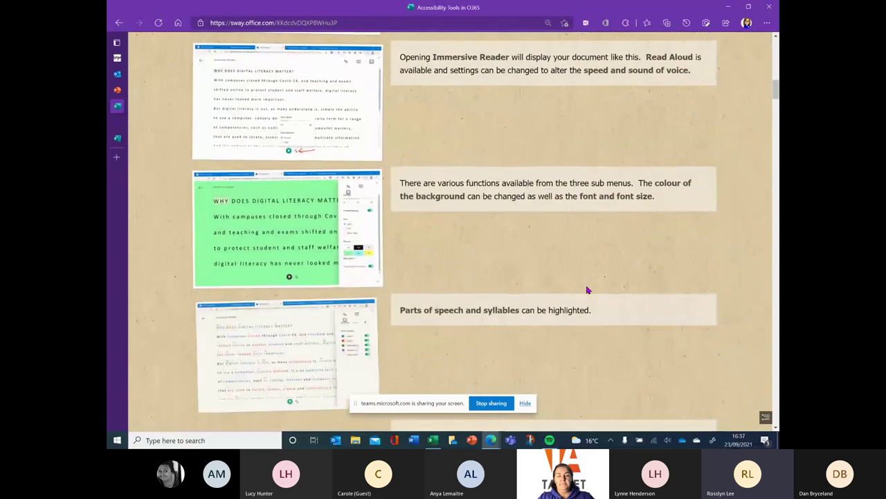
scroll(586, 289, "down", 8)
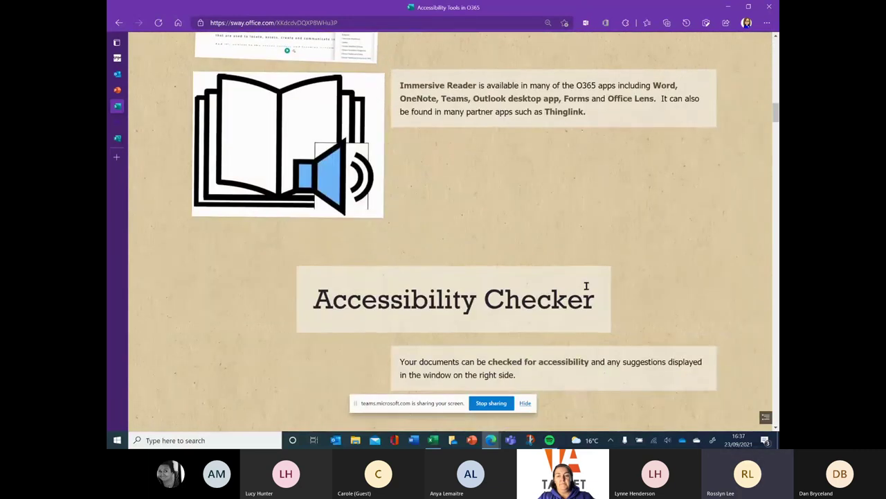
scroll(586, 289, "down", 10)
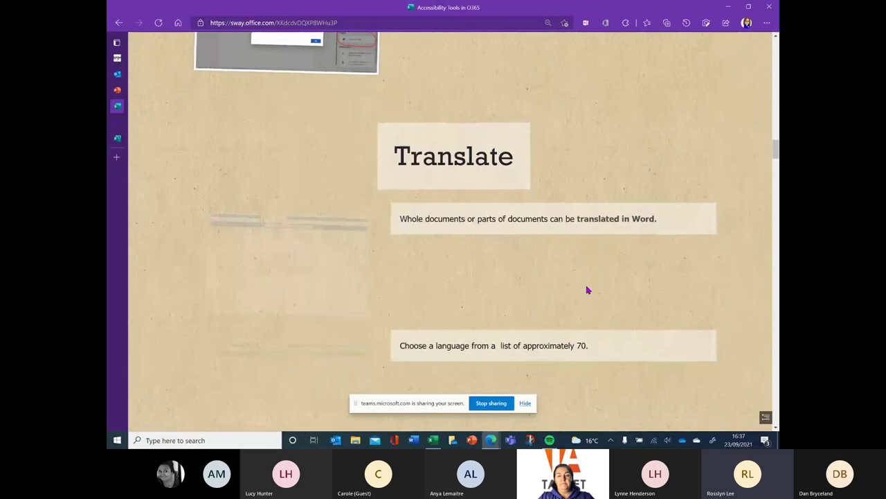
scroll(586, 289, "down", 10)
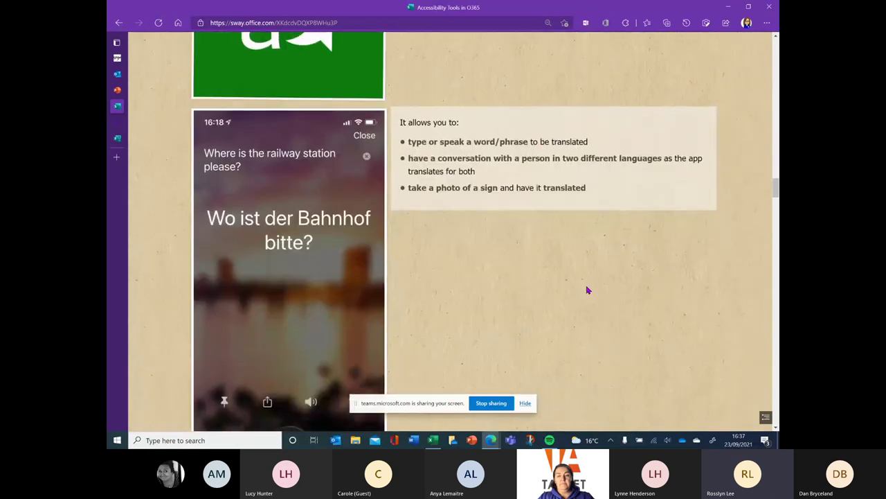
scroll(586, 289, "up", 10)
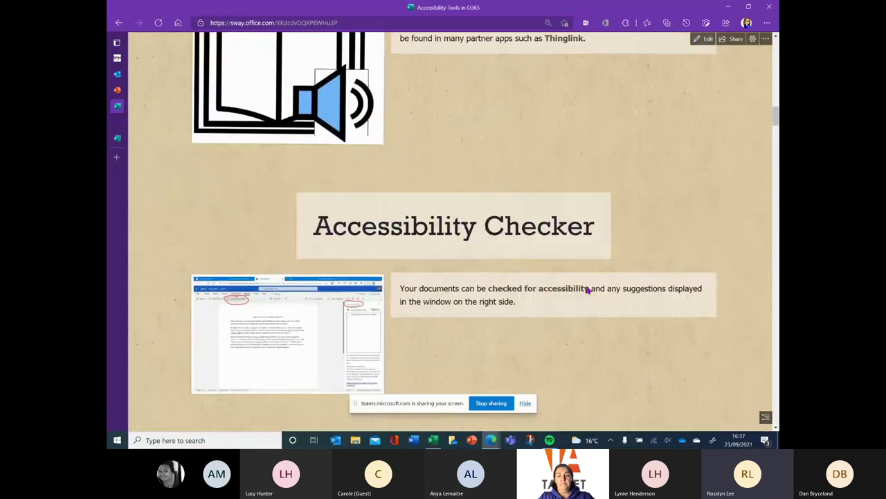
scroll(586, 290, "up", 10)
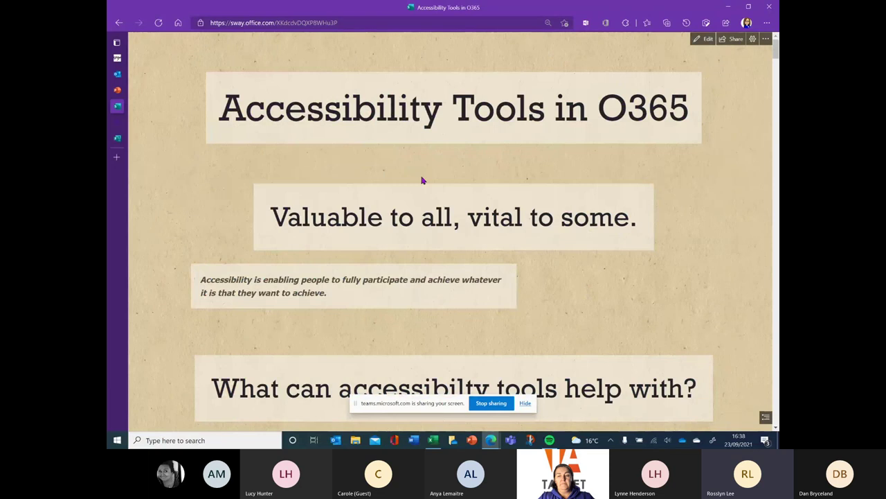
left_click(705, 38)
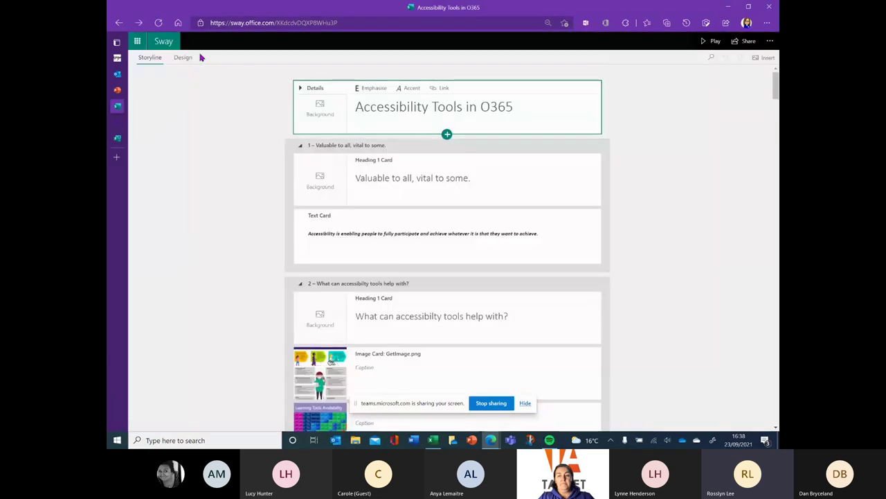
Open the iPads Sway from My Sways and play it as viewers see it.
left_click(164, 43)
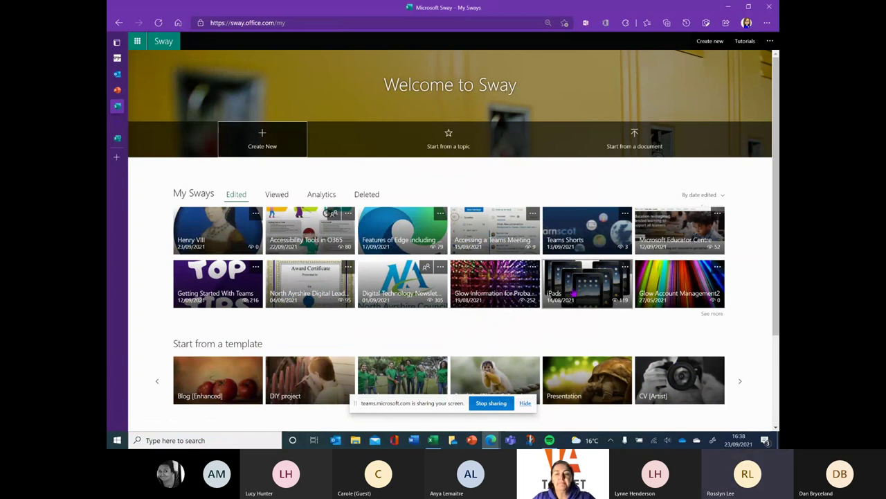
left_click(577, 288)
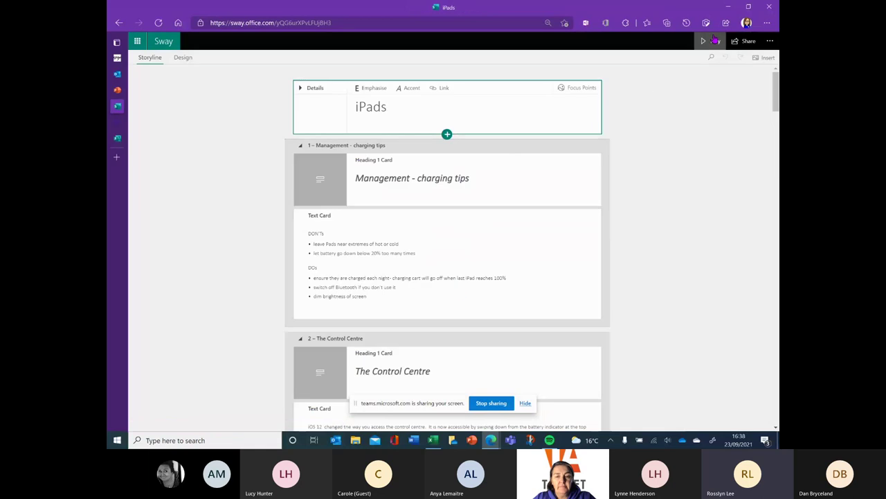
left_click(713, 38)
Scroll through the charging tips and Control Centre content, then return to the iPads storyline.
scroll(516, 202, "down", 3)
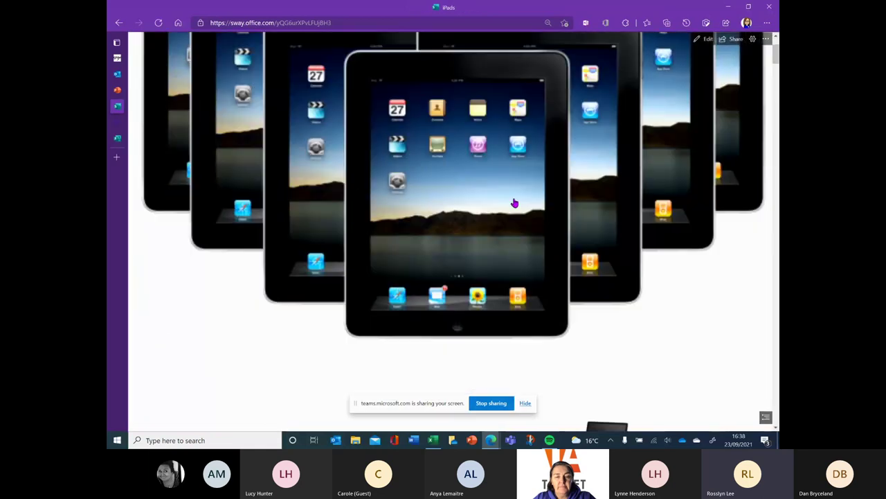
scroll(515, 203, "down", 5)
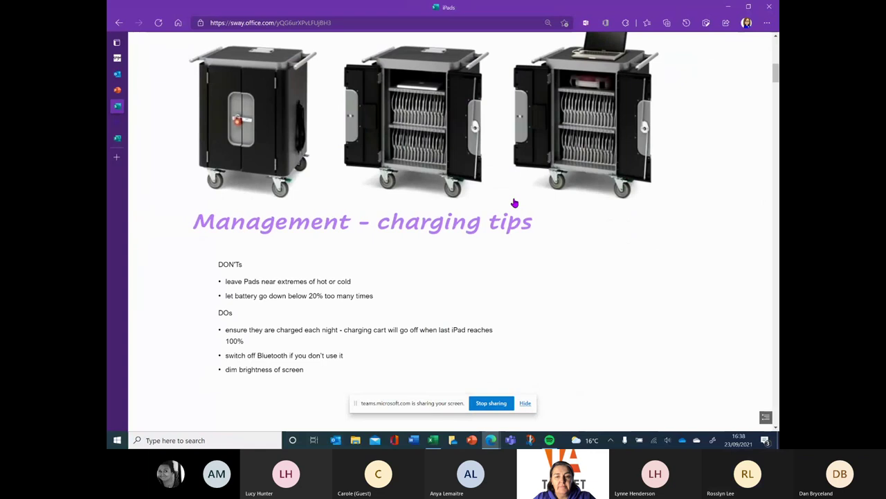
scroll(514, 202, "down", 2)
scroll(515, 200, "up", 2)
scroll(515, 201, "down", 5)
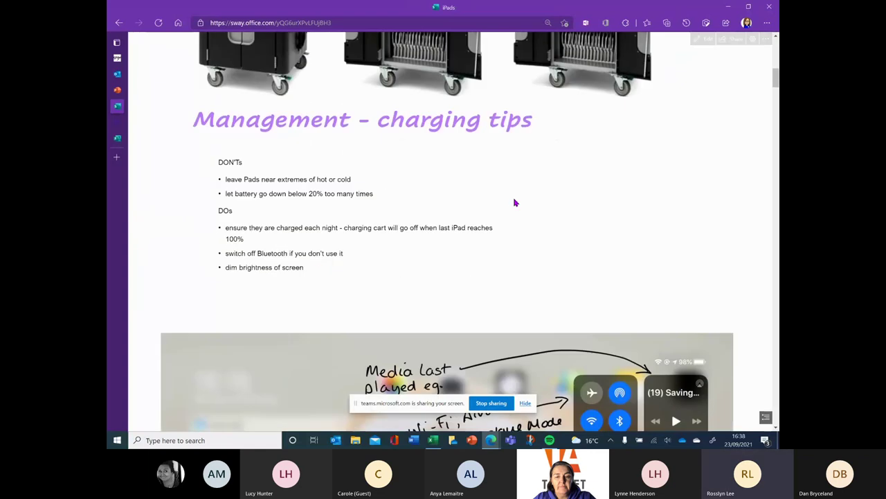
scroll(515, 202, "down", 3)
scroll(515, 202, "up", 2)
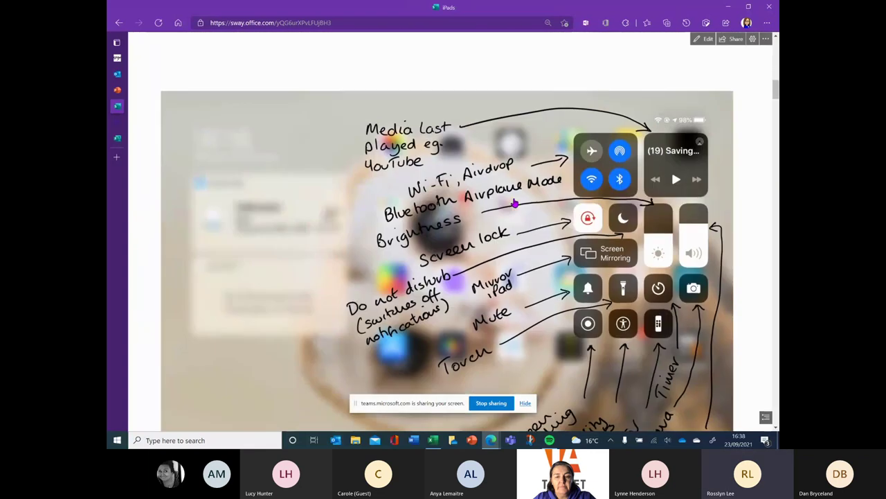
scroll(514, 202, "down", 3)
scroll(515, 202, "down", 3)
scroll(514, 203, "up", 3)
scroll(514, 203, "down", 6)
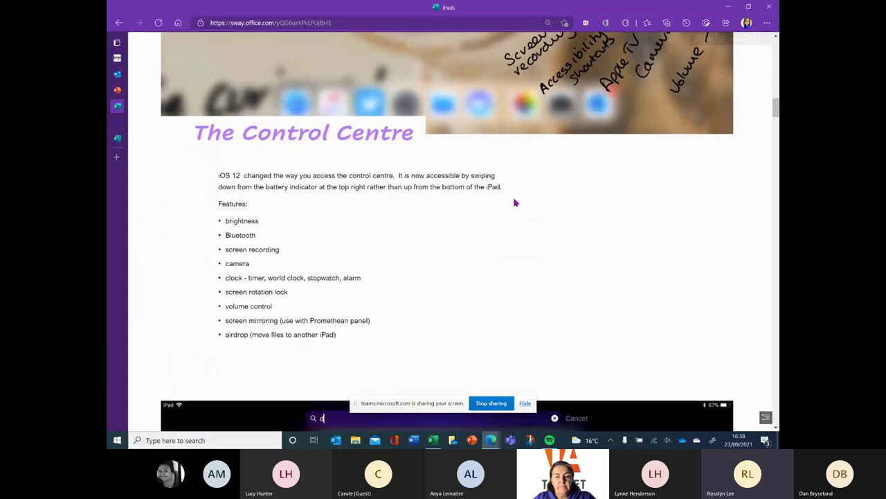
scroll(514, 203, "down", 15)
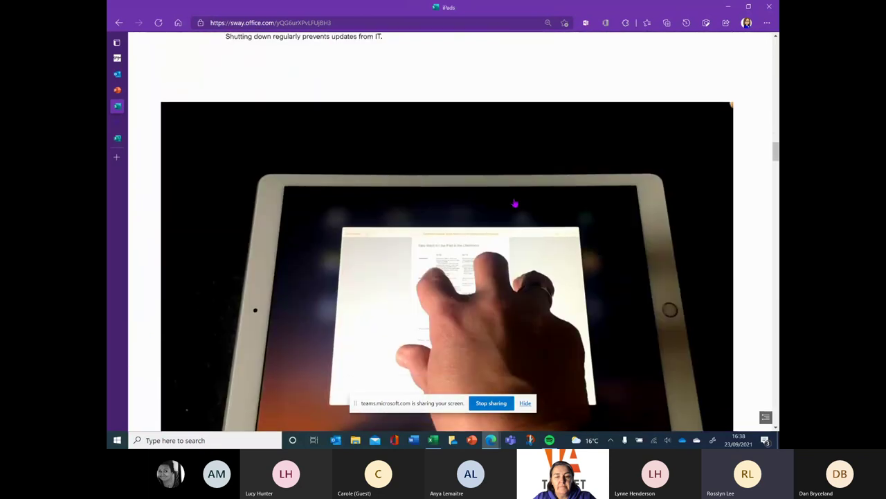
scroll(514, 203, "up", 20)
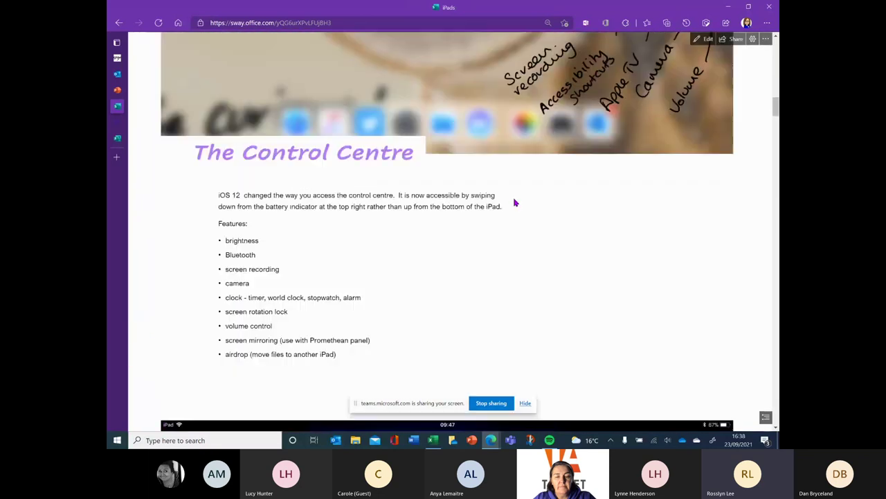
scroll(515, 203, "up", 5)
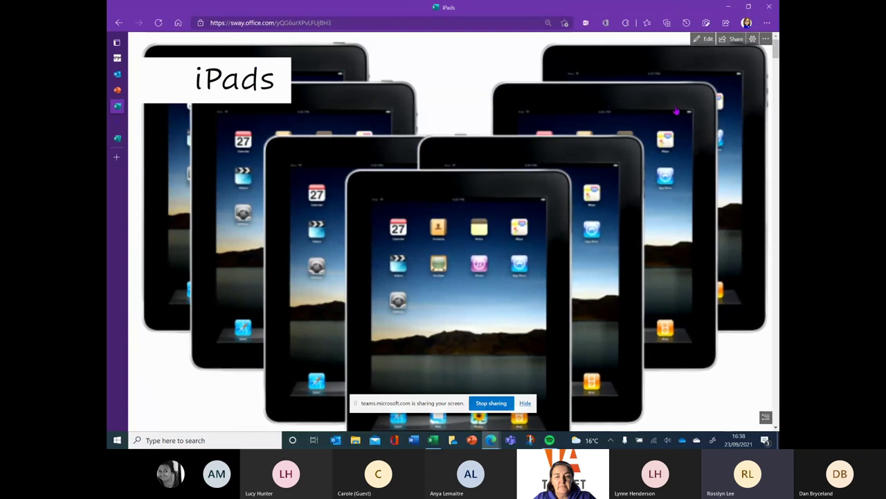
left_click(706, 39)
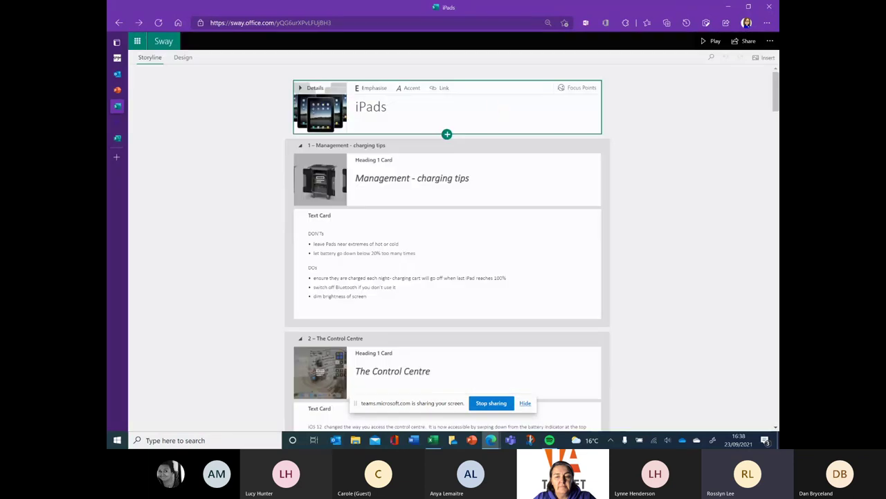
Leave the iPads Sway for the My Sways home page listing Henry VIII and iPads.
left_click(164, 41)
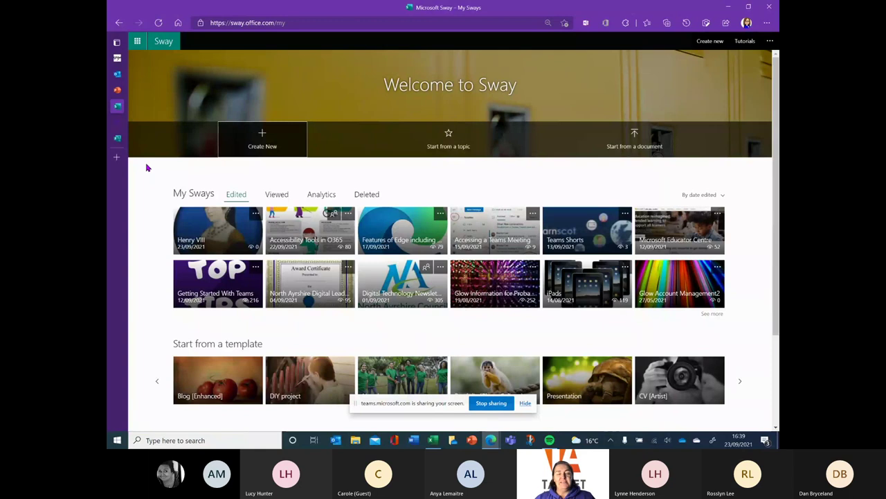
mouse_move(116, 90)
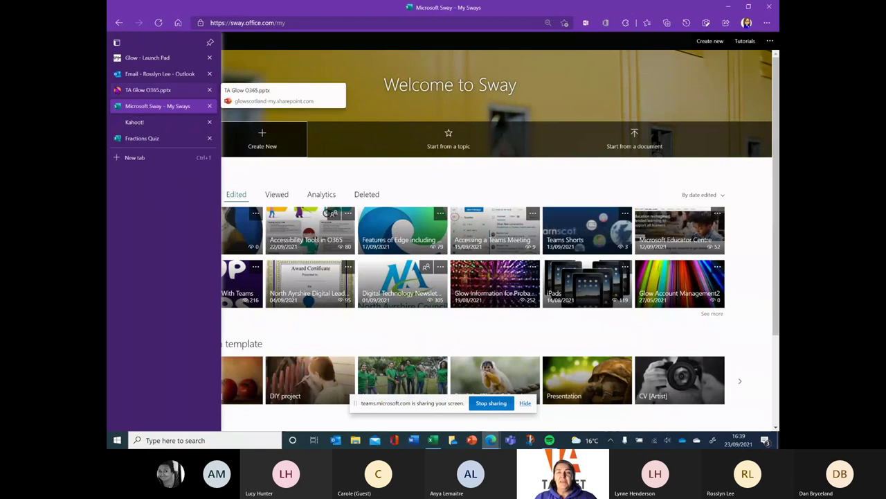
left_click(118, 90)
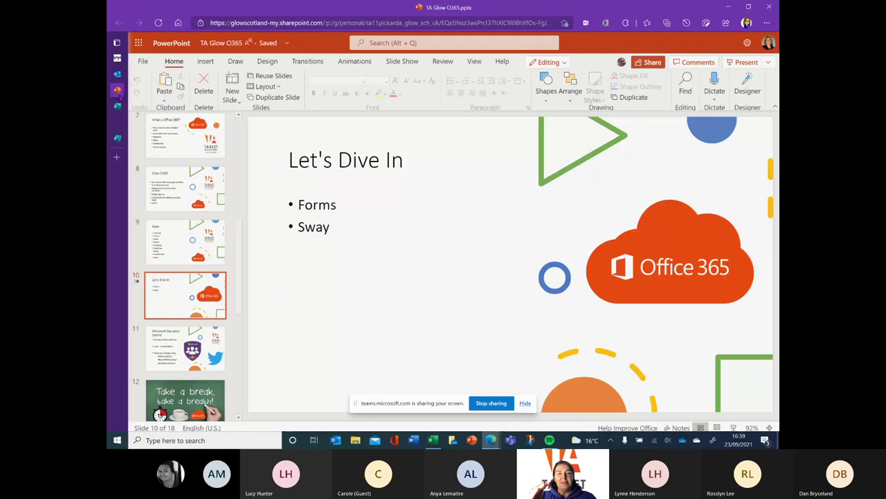
mouse_move(121, 99)
left_click(157, 106)
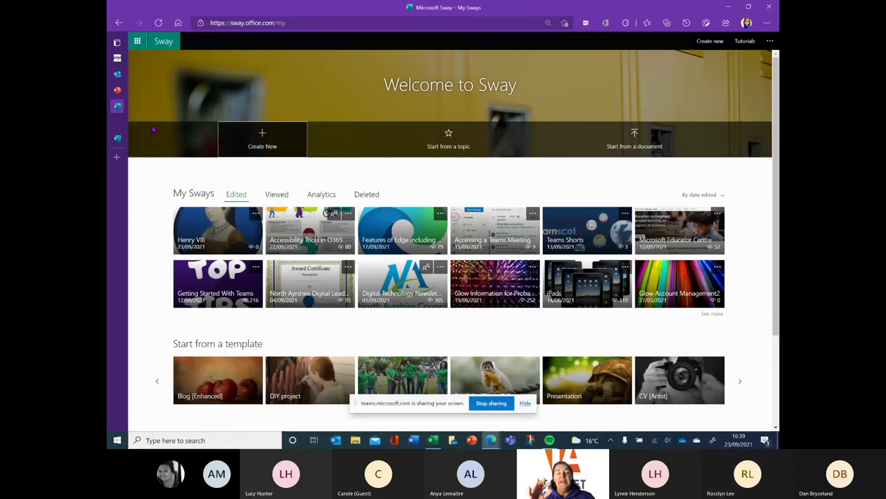
Open the Henry VIII Sway and show its Share panel.
left_click(219, 234)
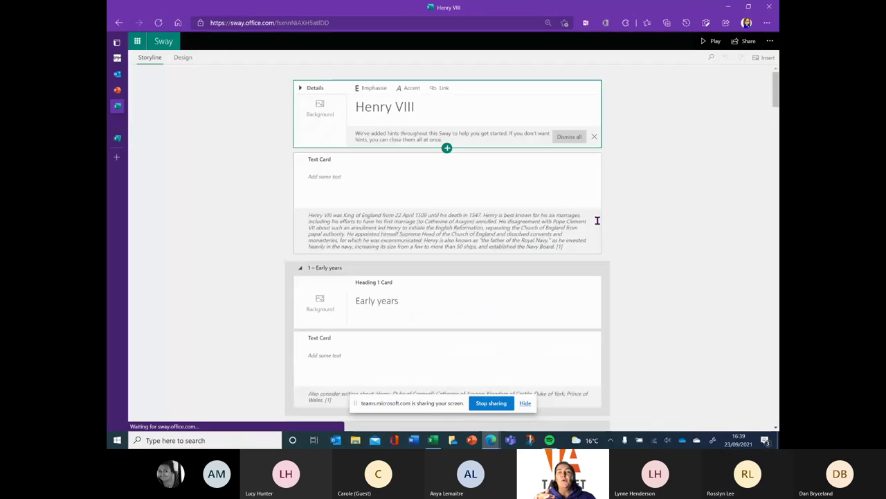
left_click(749, 43)
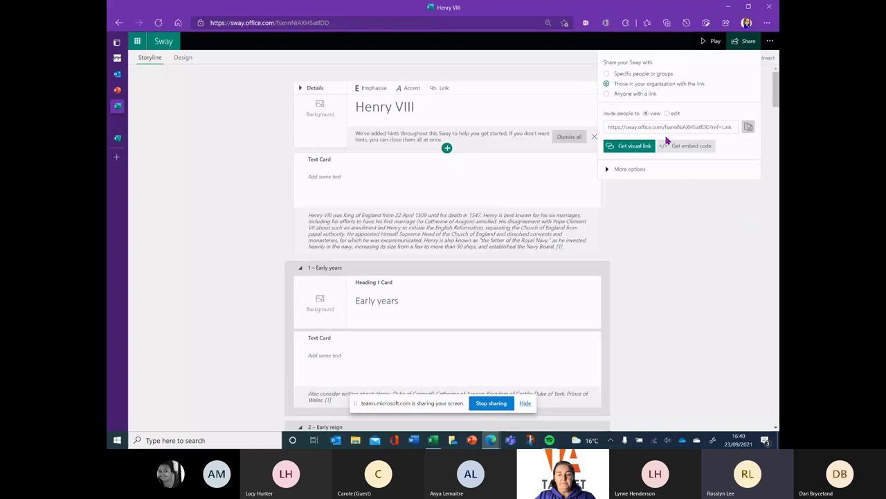
Change the Henry VIII Sway sharing from 'Anyone with a link' to 'Specific people or groups'.
left_click(606, 94)
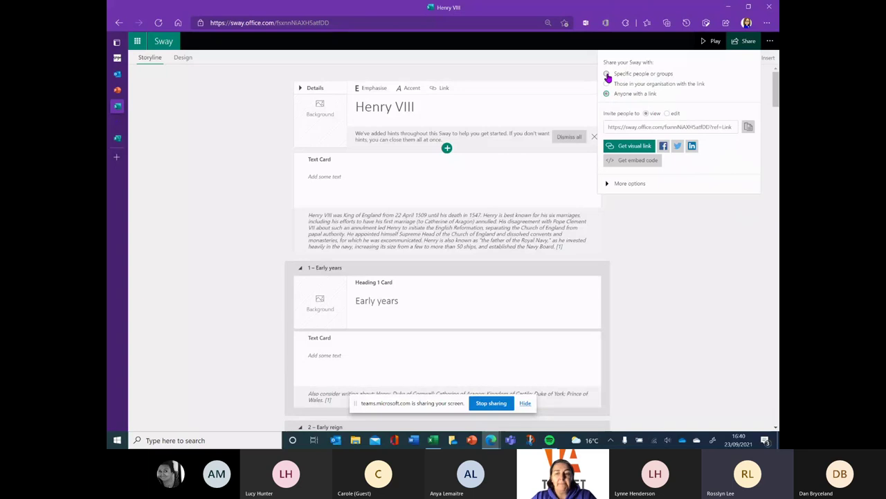
left_click(606, 74)
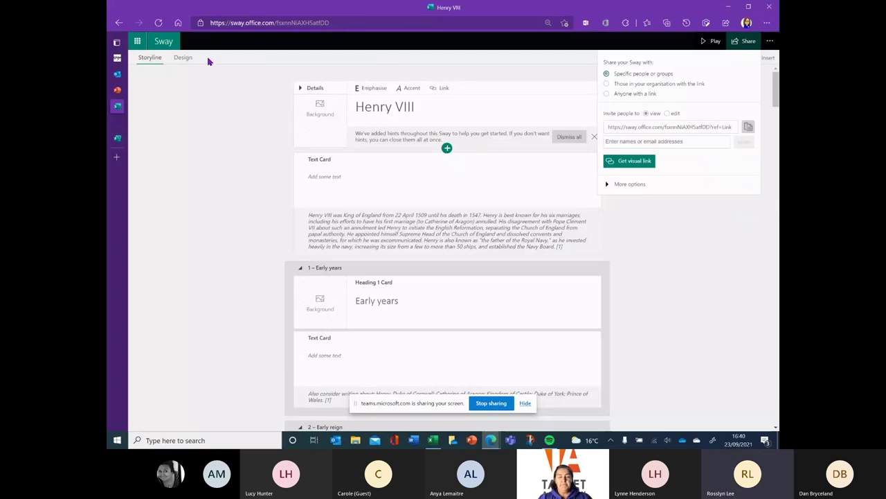
Return to the TA Glow O365.pptx presentation and show slide 11, 'Microsoft Educator Centre'.
mouse_move(118, 94)
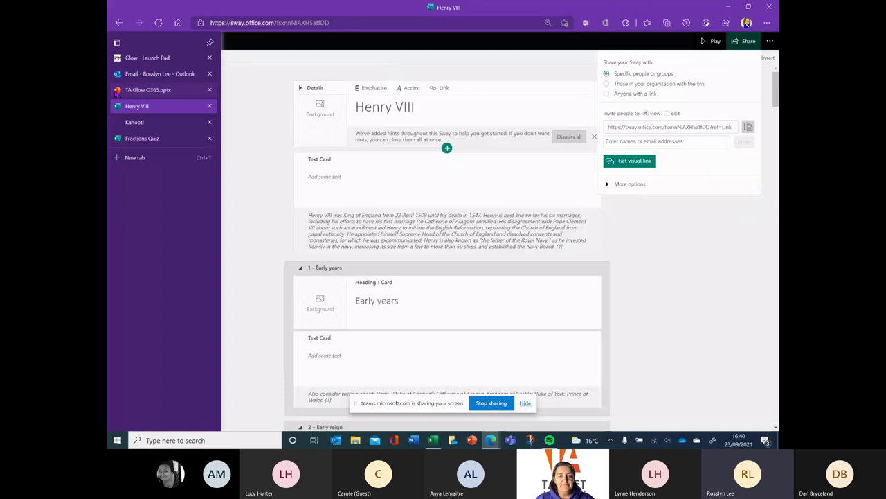
left_click(148, 90)
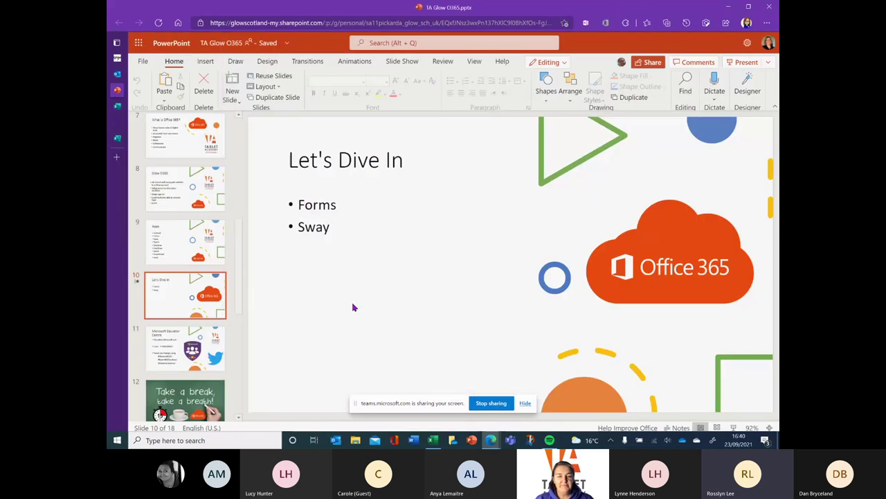
left_click(162, 342)
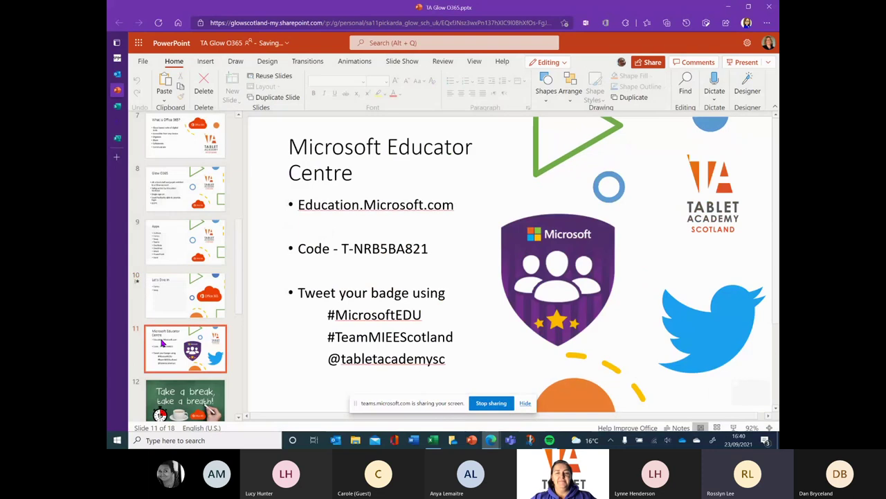
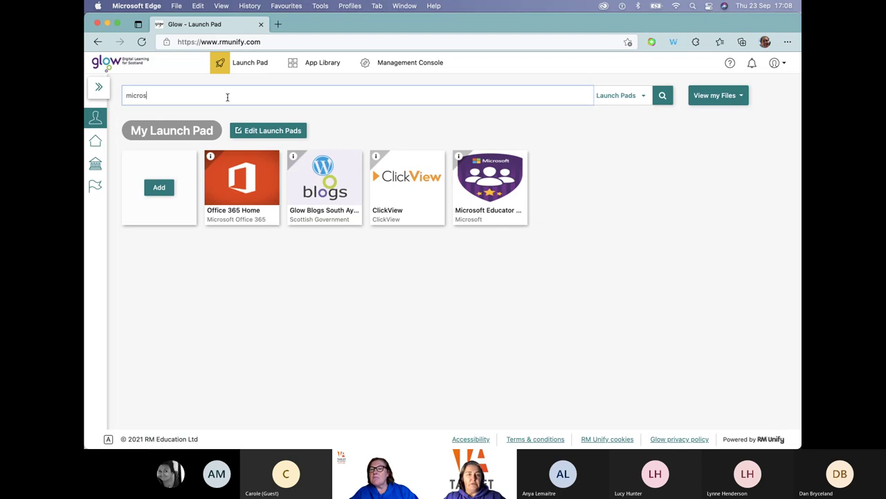
Search the launch pad for 'oft', then open the Office 365 Home tile from My Launch Pad.
type("oft")
key("Return")
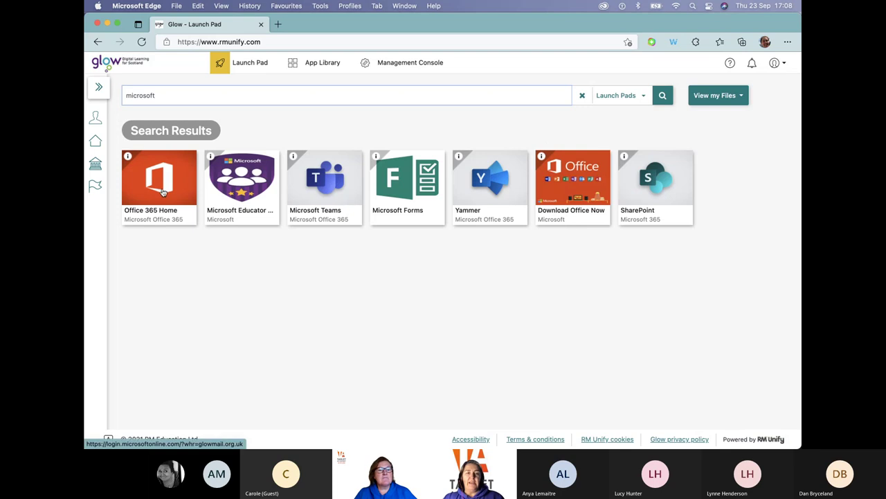
left_click(95, 118)
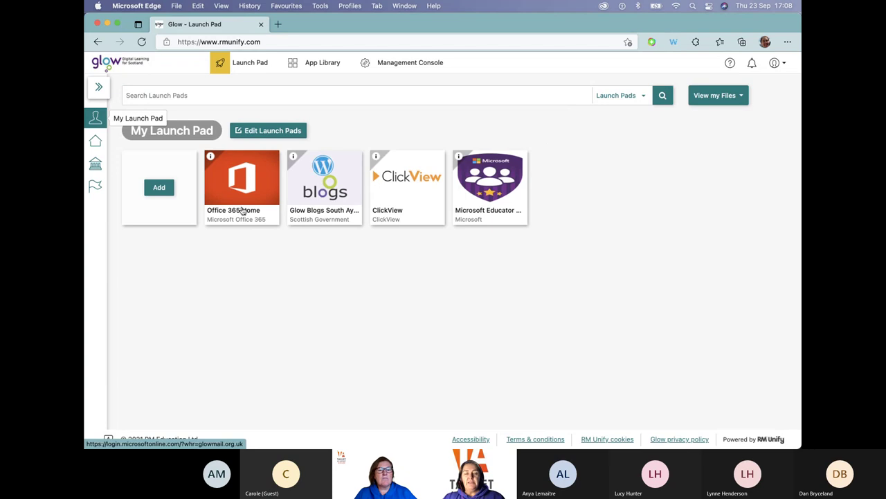
left_click(243, 184)
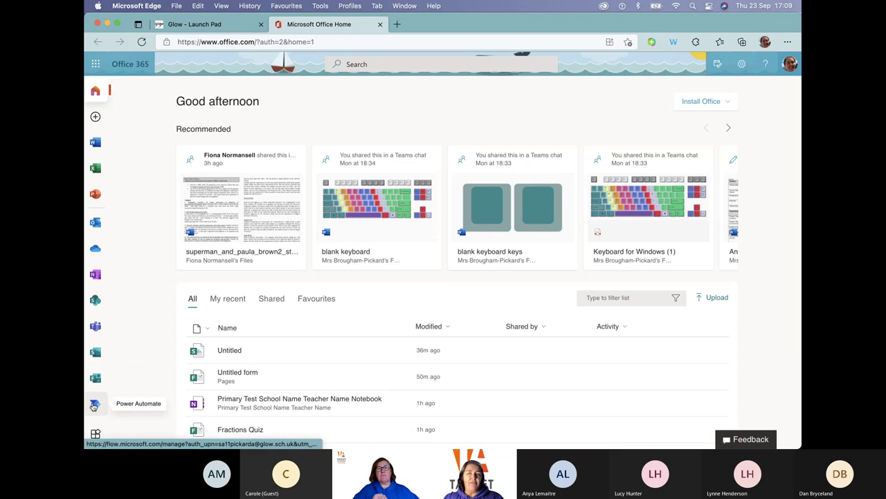
Show the All apps page and scroll through the Office 365 apps list.
scroll(115, 335, "down", 1)
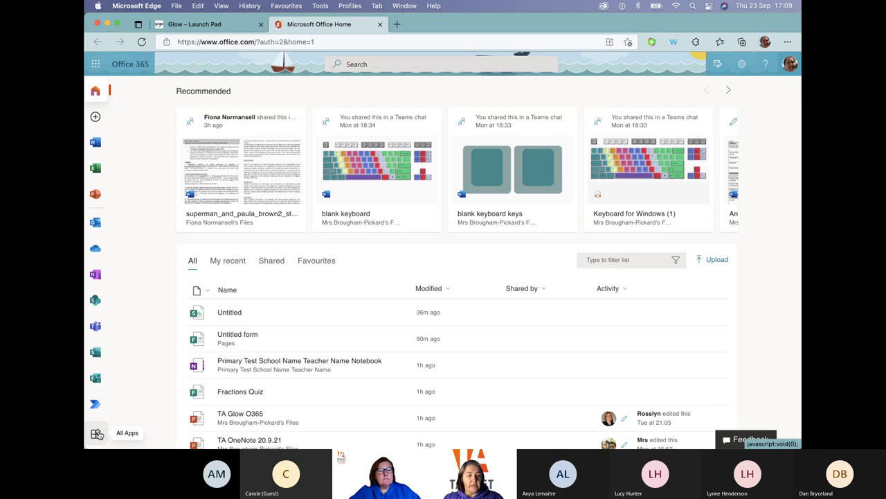
left_click(97, 434)
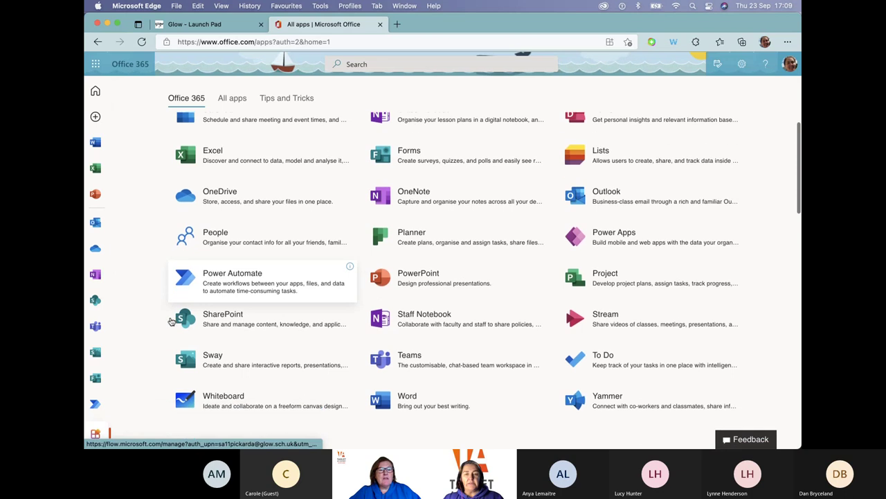
scroll(172, 321, "down", 2)
scroll(172, 321, "up", 2)
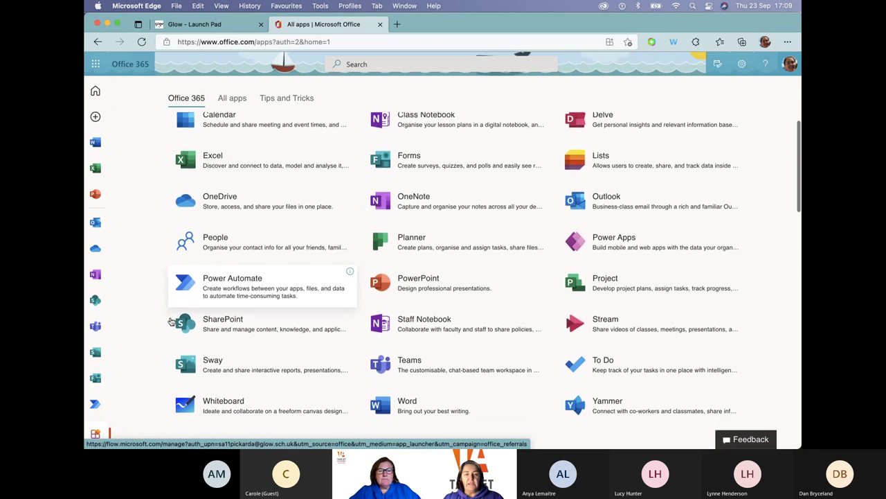
scroll(171, 321, "down", 5)
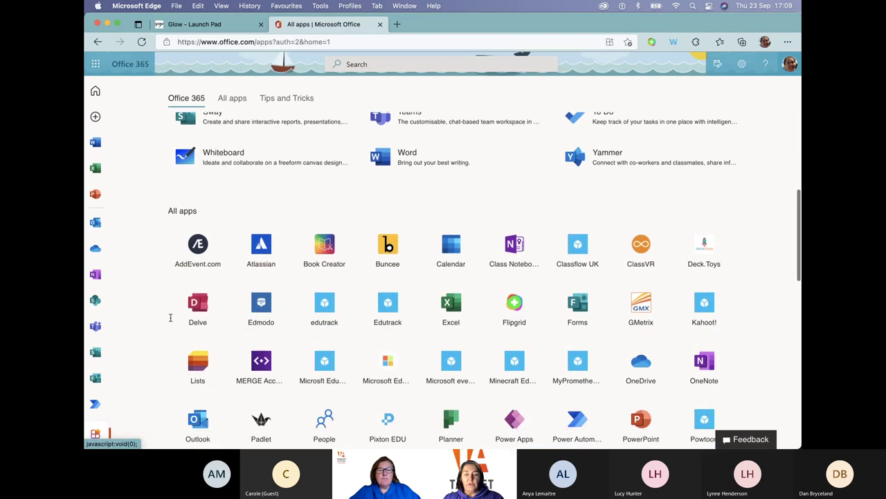
scroll(170, 317, "down", 3)
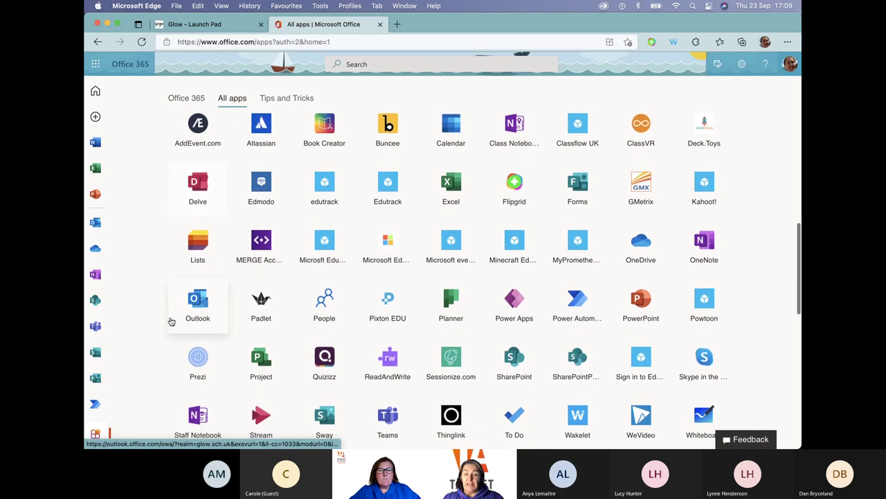
scroll(172, 321, "down", 1)
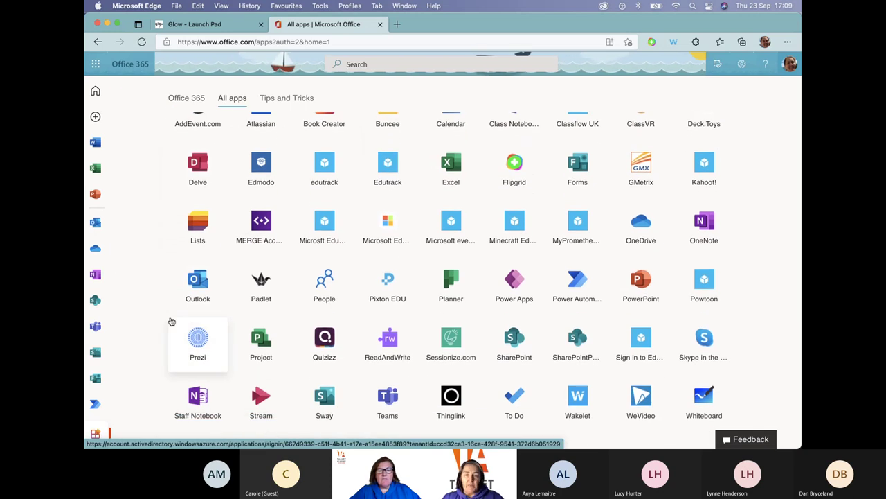
scroll(172, 322, "up", 10)
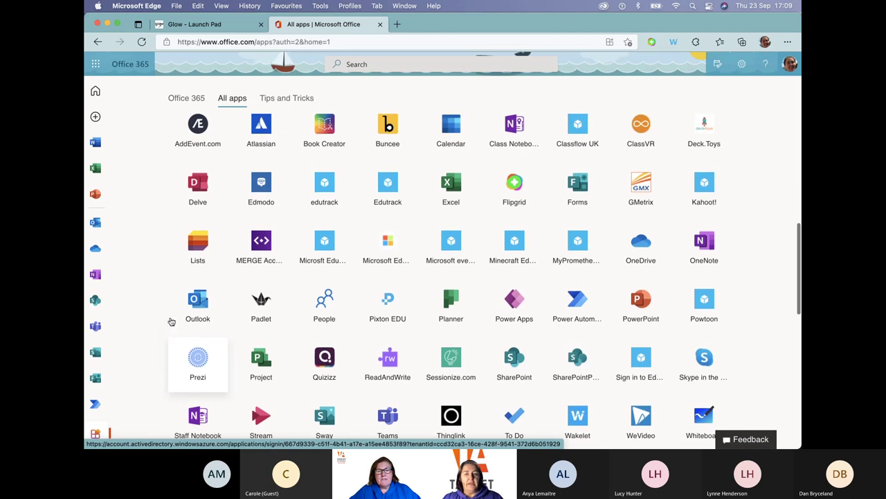
scroll(172, 321, "up", 3)
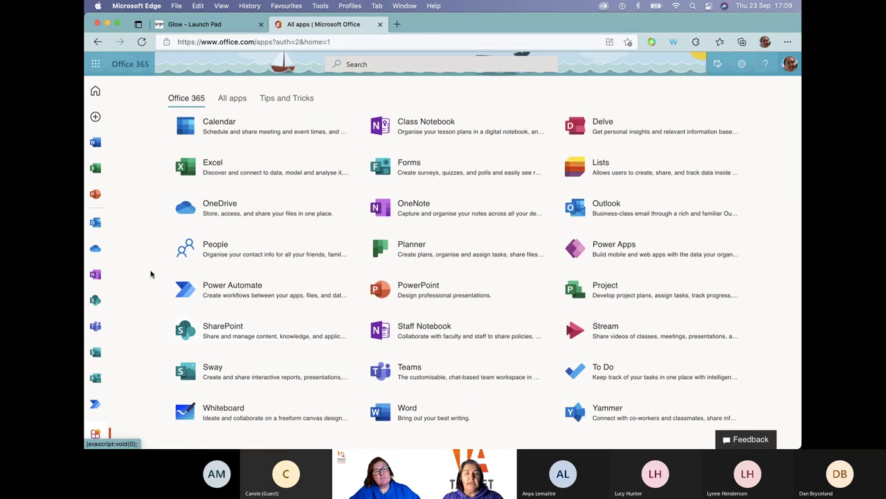
scroll(151, 274, "up", 1)
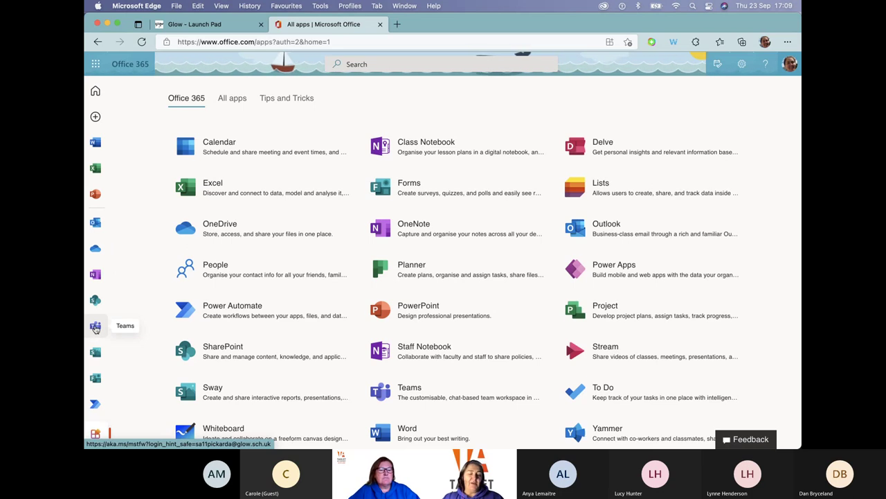
Launch Teams from the app rail and go to 'Join or create team'.
left_click(96, 328)
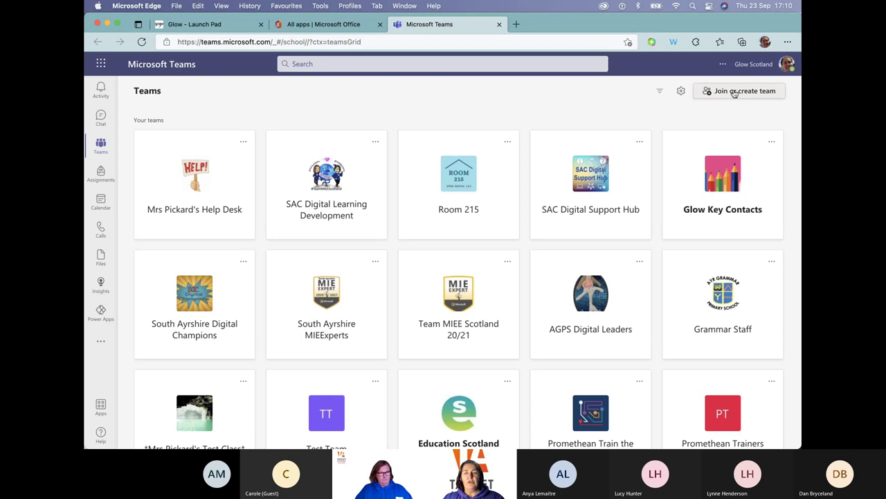
left_click(730, 98)
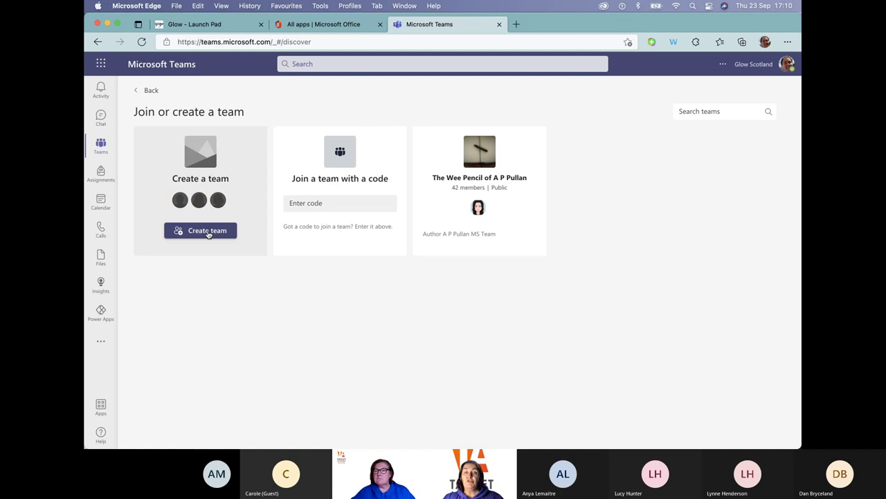
Choose Create team on the 'Create a team' card.
left_click(206, 233)
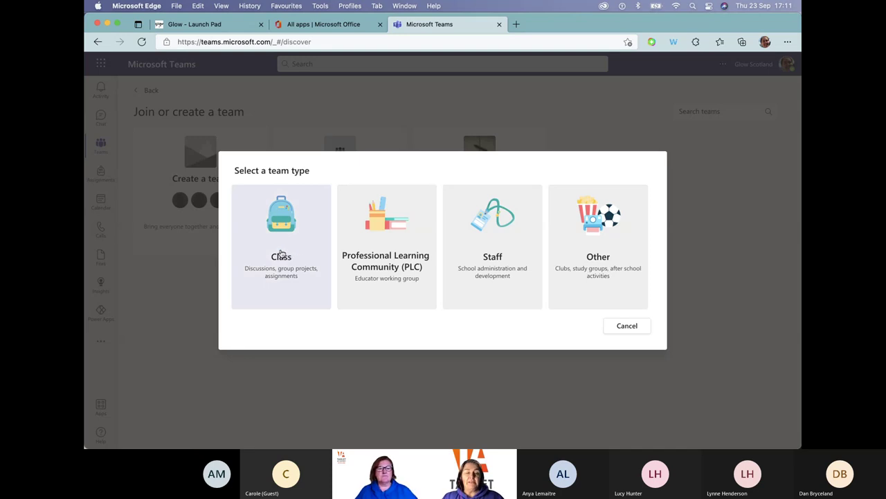
Create a Class team named with the school name, the teacher's name and 'p1b 21-22'.
left_click(281, 254)
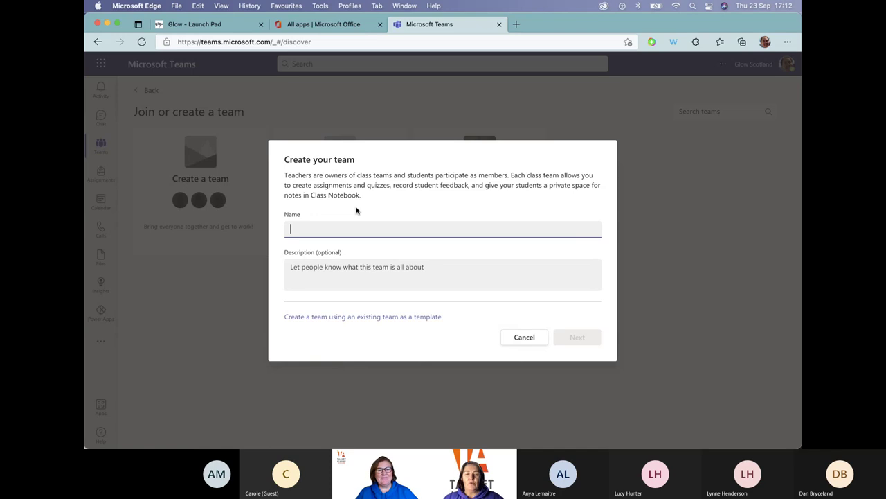
type("Scho")
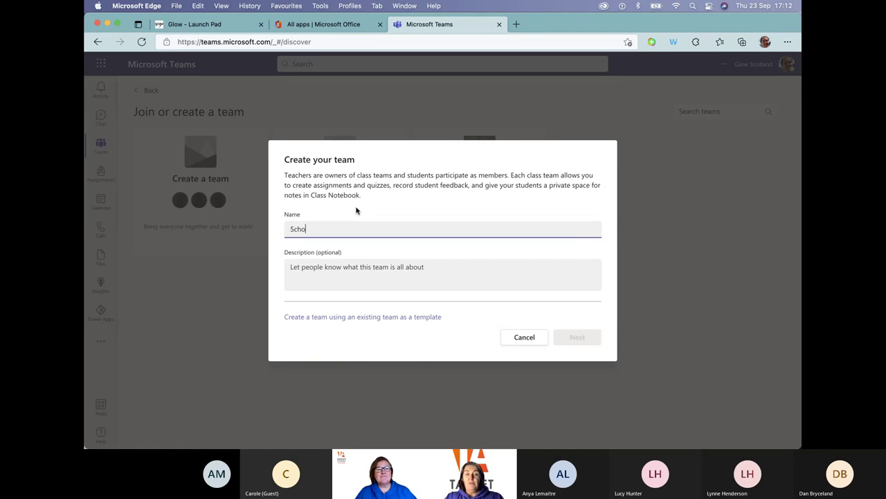
type("ol Name")
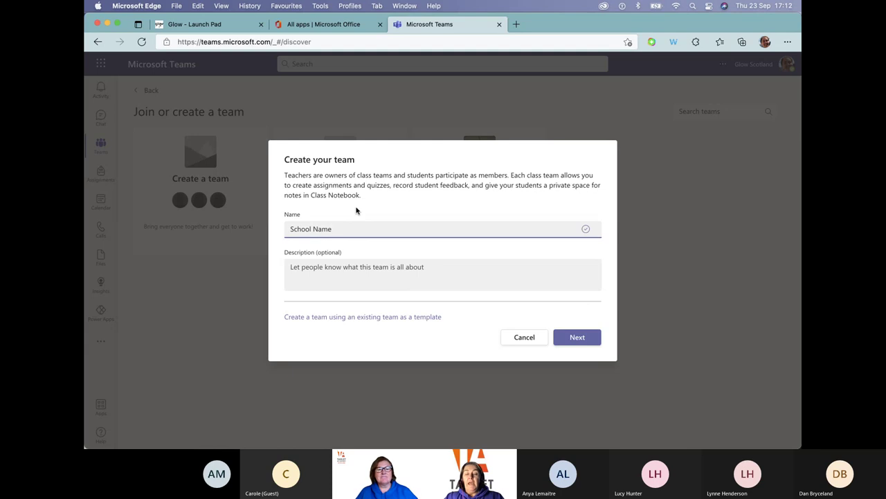
type(" M")
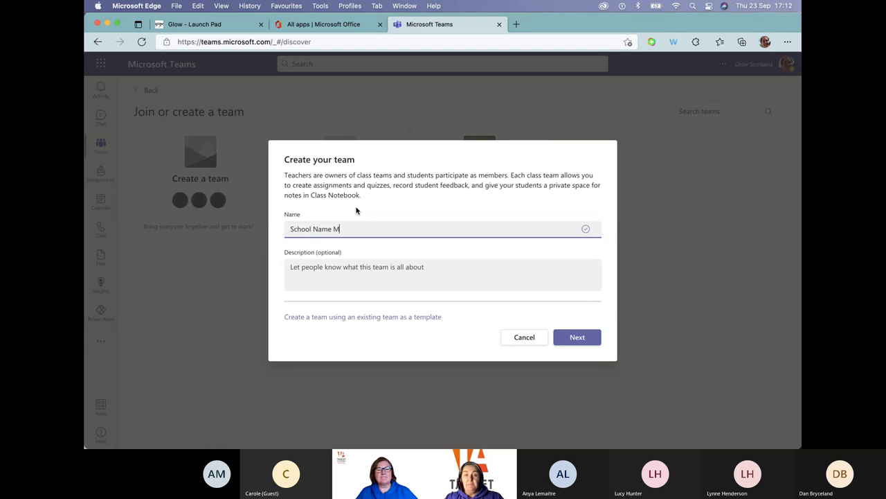
type("rs Pickar")
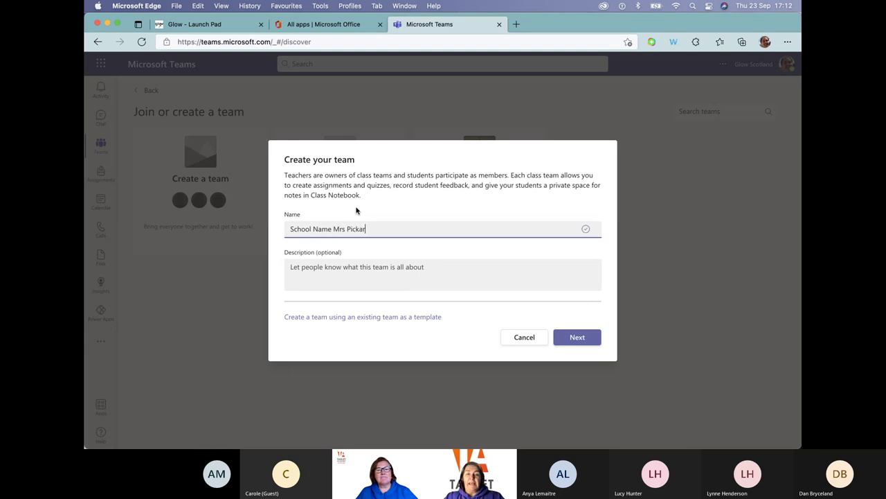
type("d Primar")
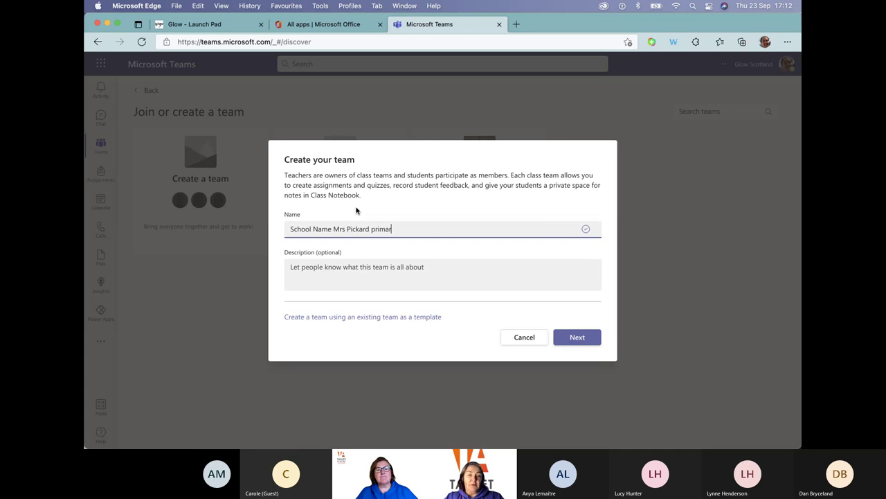
key("BackSpace")
key("BackSpace")
key("BackSpace")
key("BackSpace")
key("BackSpace")
type("1b")
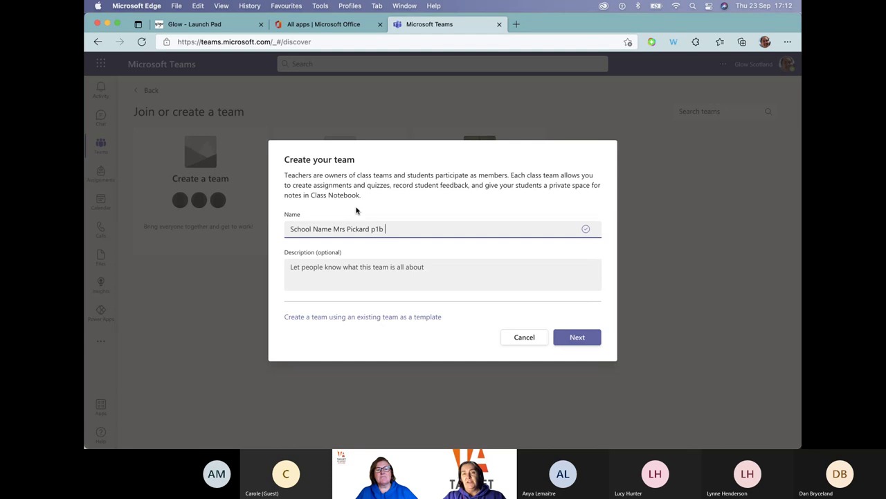
type("21-22")
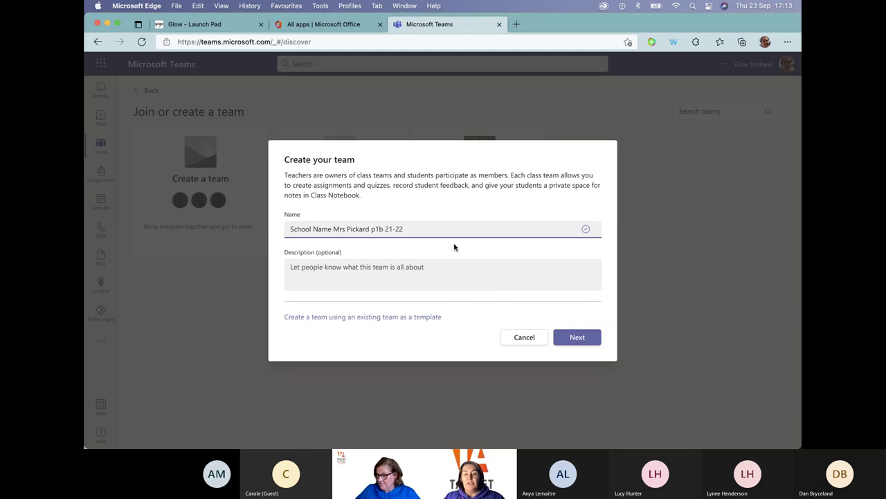
left_click(578, 337)
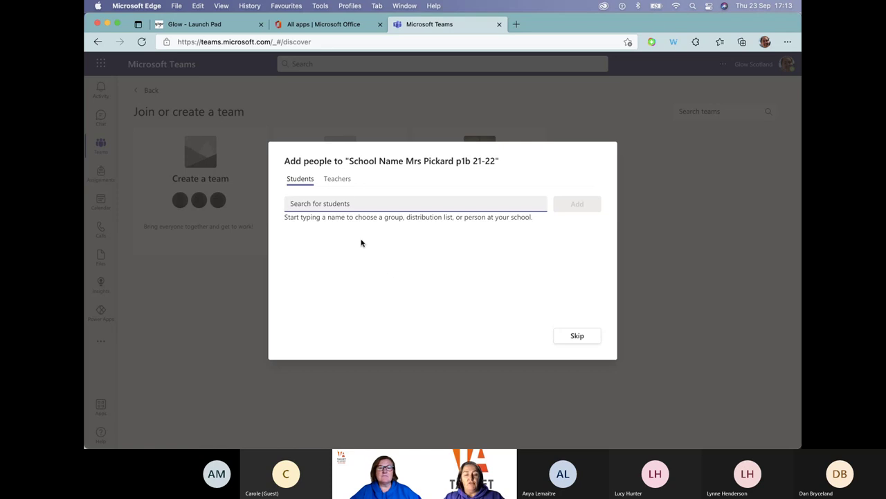
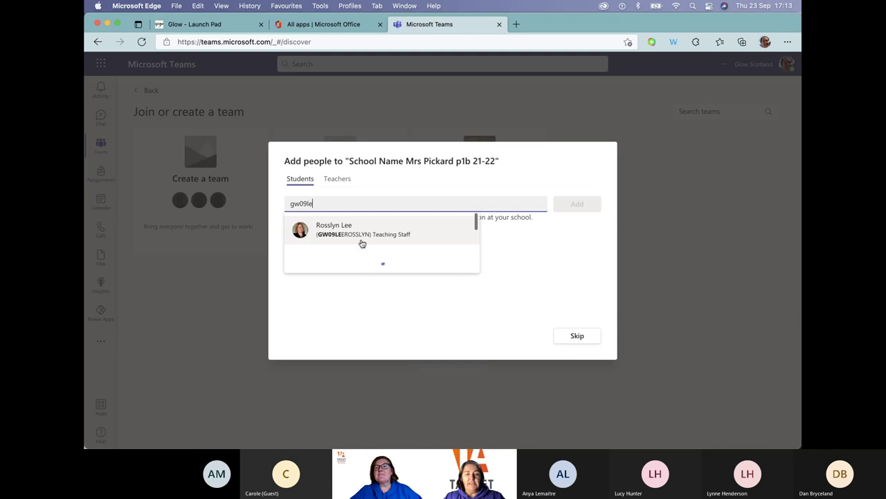
Add a student to the team by searching their username.
left_click(338, 233)
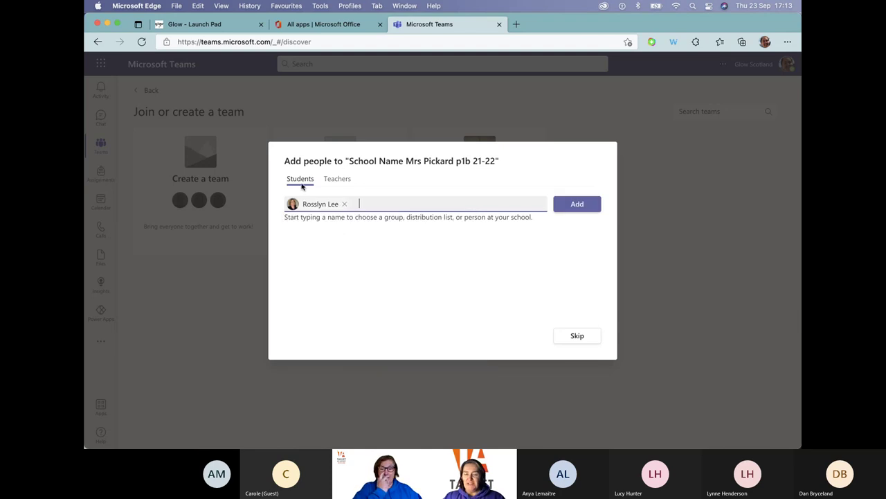
left_click(578, 205)
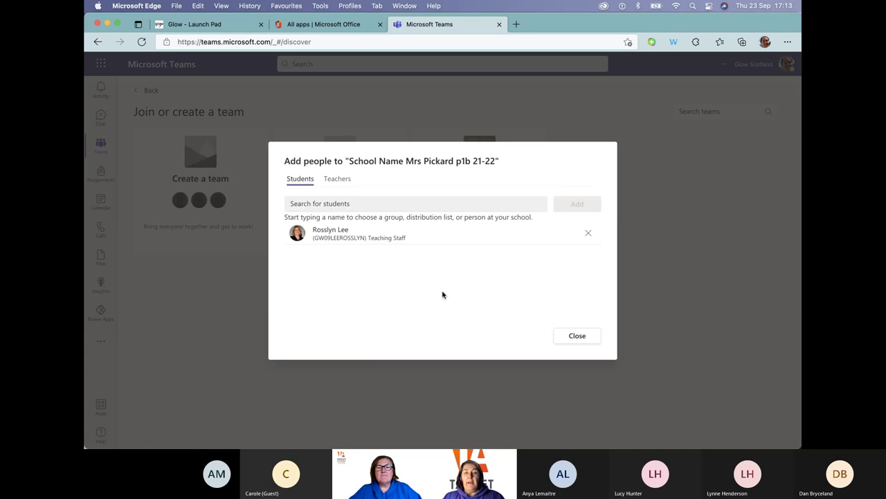
Review the Teachers and Students tabs, then close the Add people dialog.
left_click(339, 180)
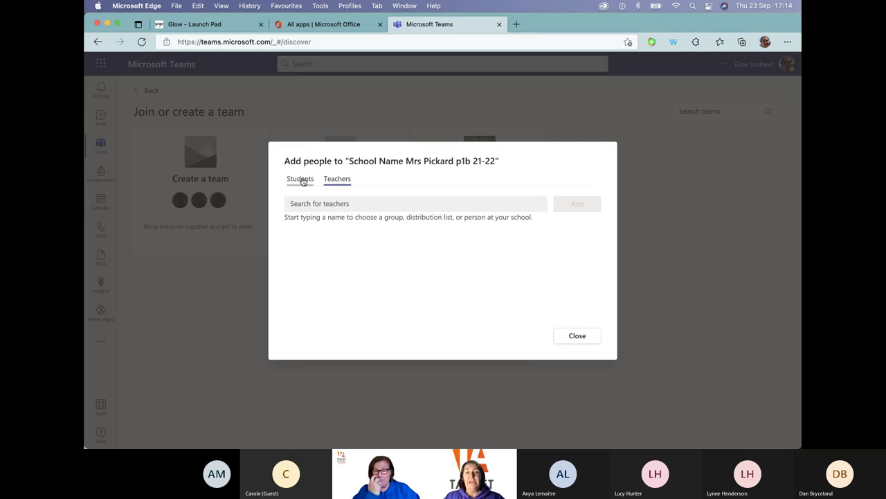
left_click(302, 180)
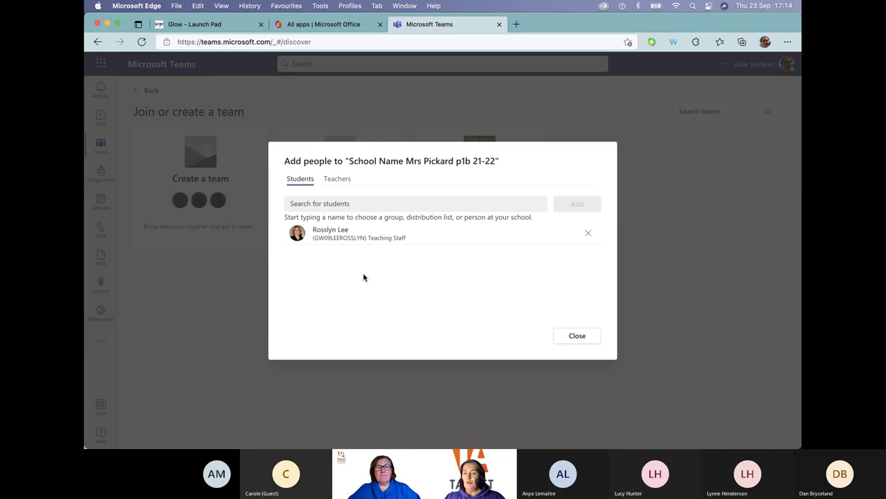
left_click(578, 336)
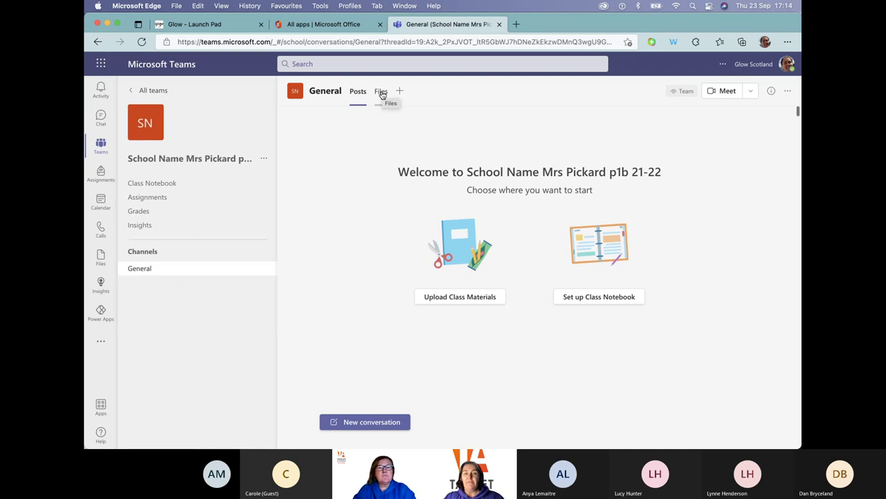
left_click(381, 93)
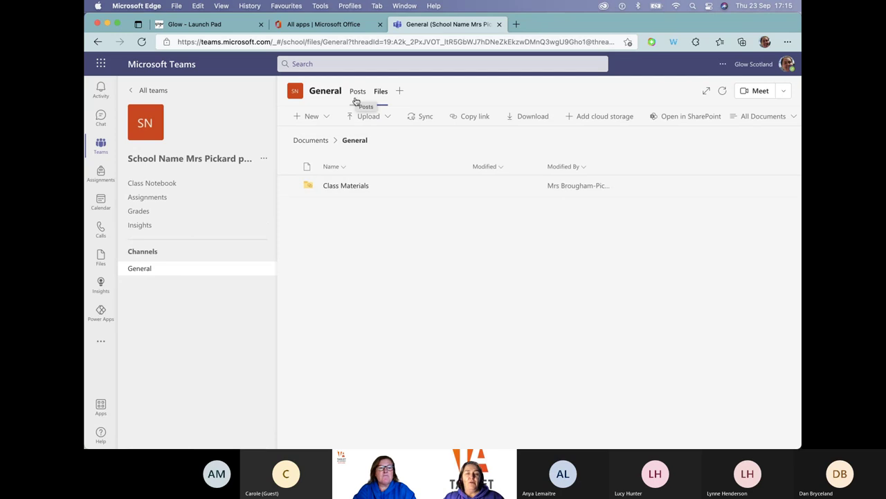
left_click(148, 271)
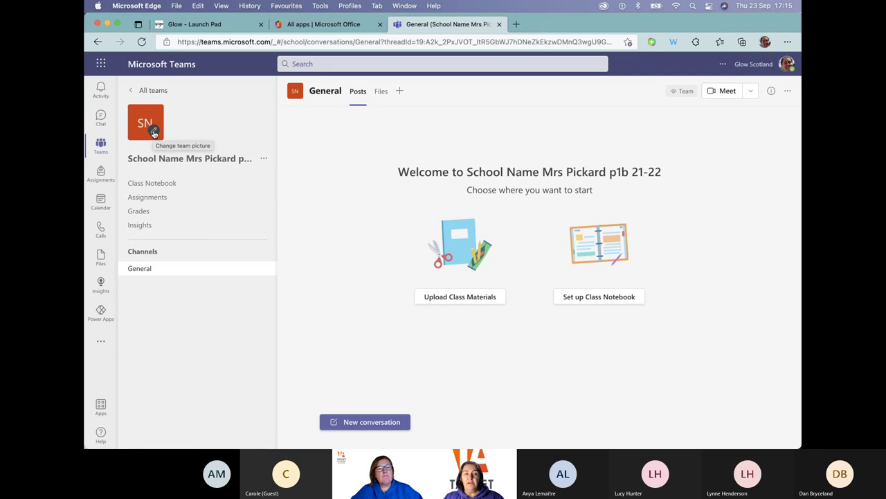
Set the class team's avatar to the campfire picture.
left_click(154, 133)
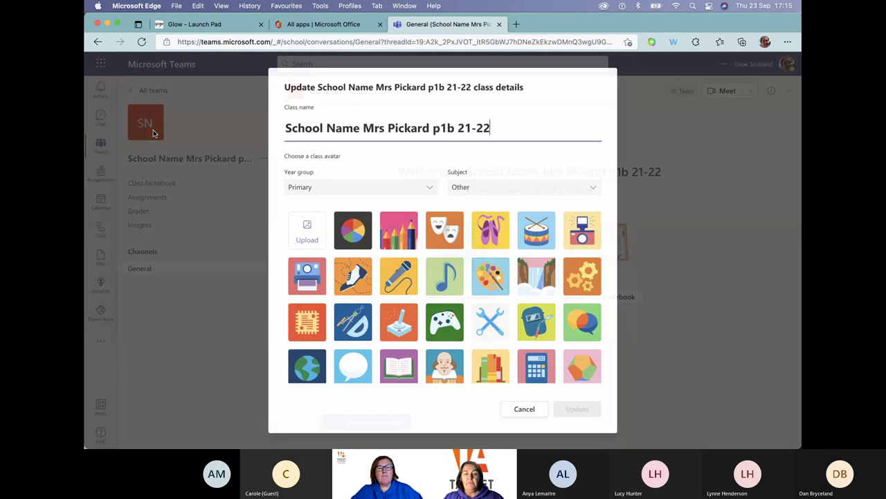
scroll(338, 311, "down", 5)
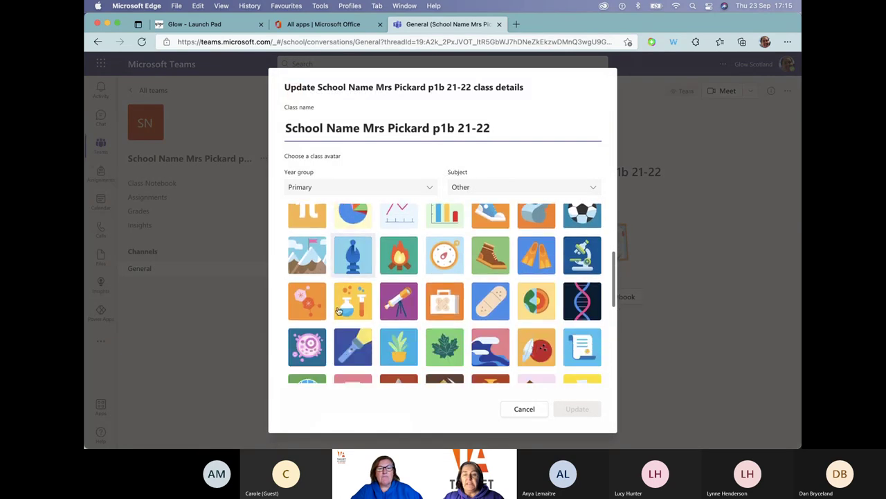
scroll(339, 311, "down", 5)
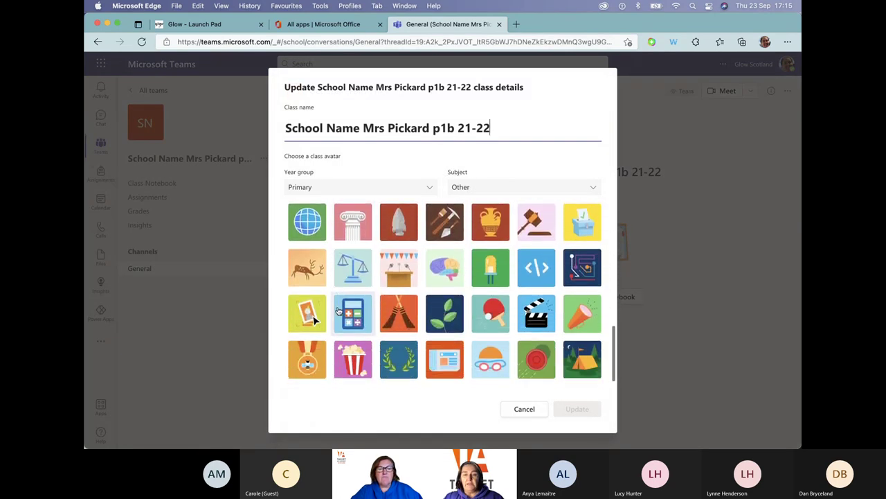
scroll(339, 311, "down", 2)
scroll(338, 311, "up", 5)
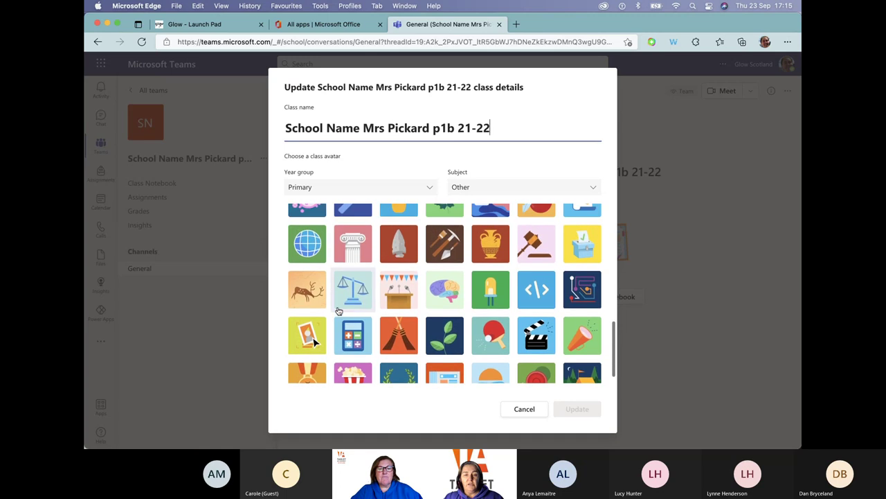
scroll(339, 311, "up", 3)
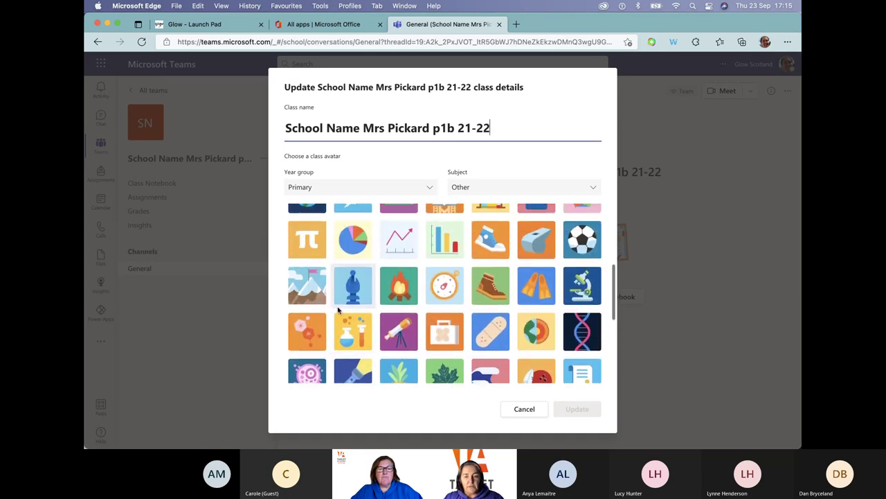
left_click(397, 284)
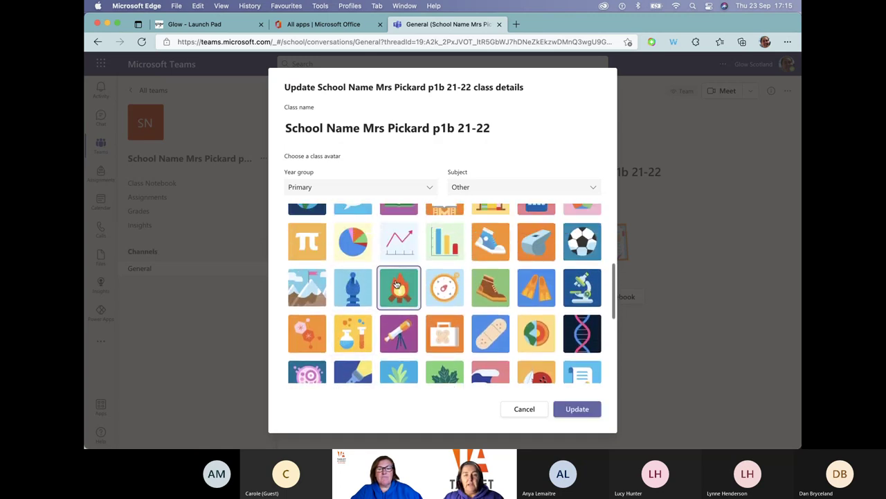
left_click(570, 408)
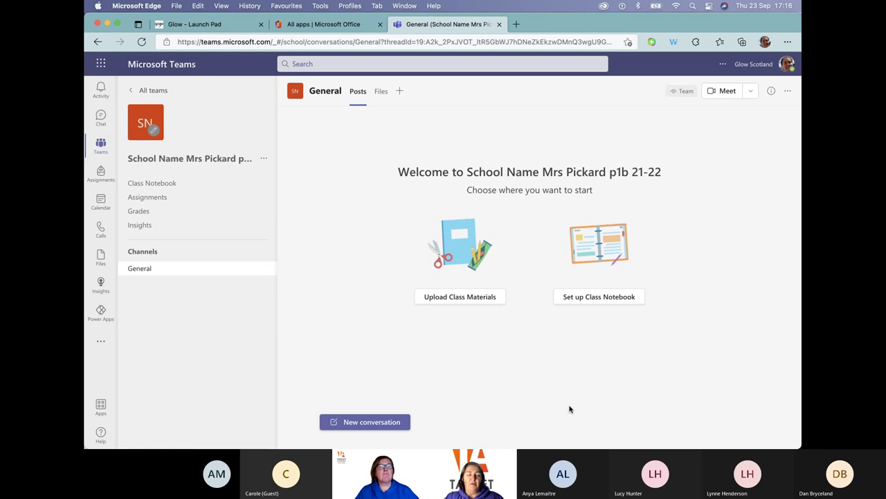
Replace the team avatar with the sneaker picture.
left_click(154, 131)
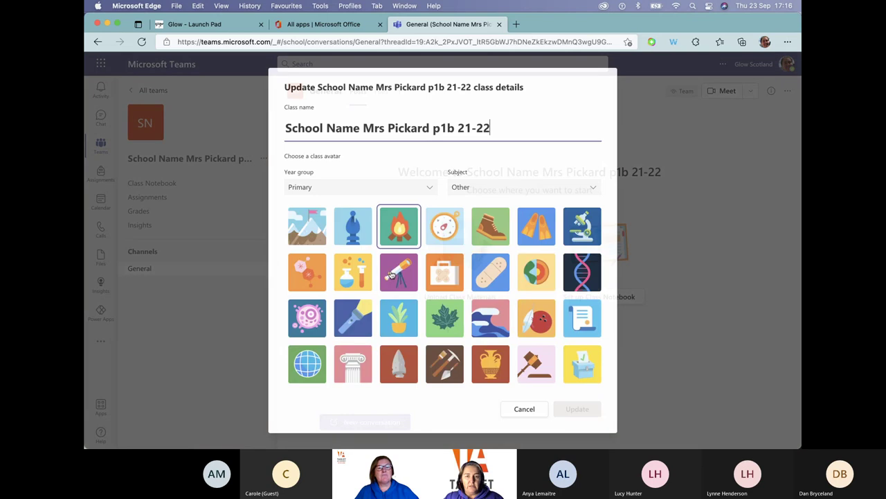
scroll(392, 275, "down", 5)
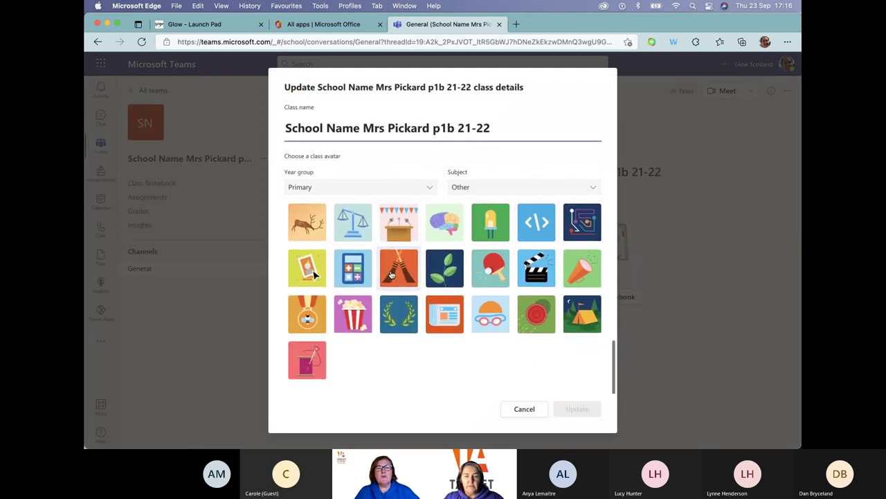
scroll(392, 275, "up", 5)
left_click(399, 267)
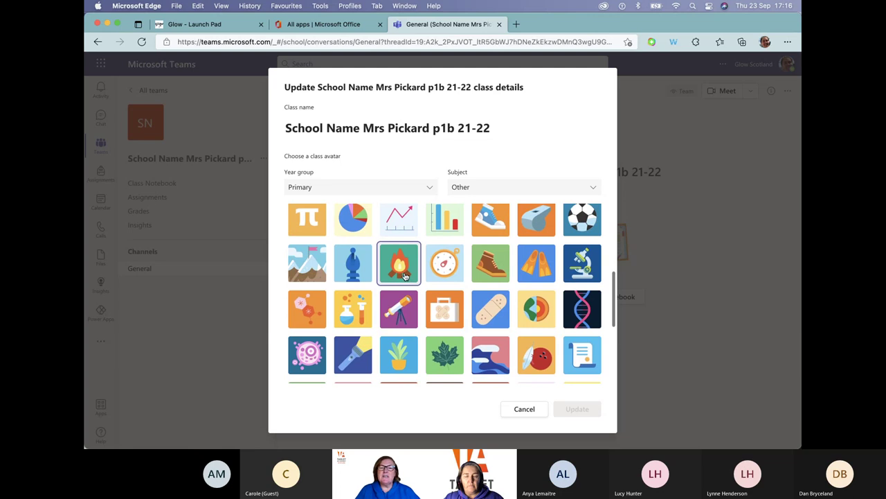
scroll(443, 270, "up", 1)
left_click(488, 259)
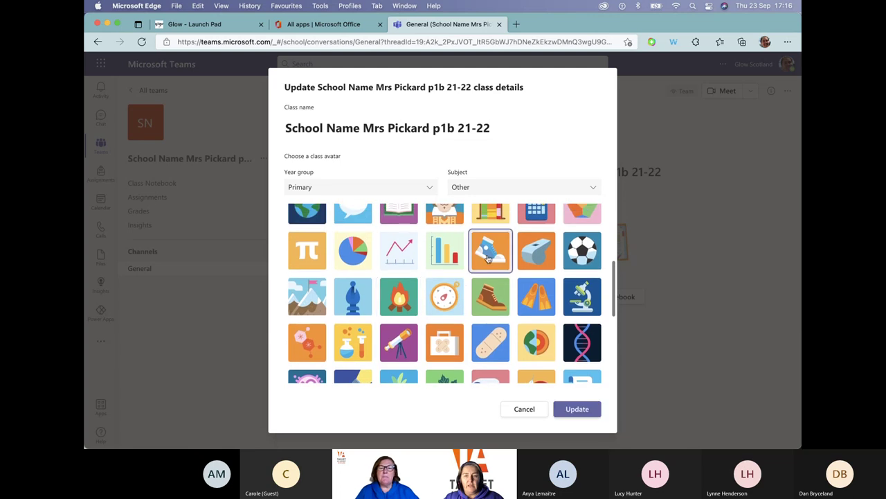
left_click(577, 409)
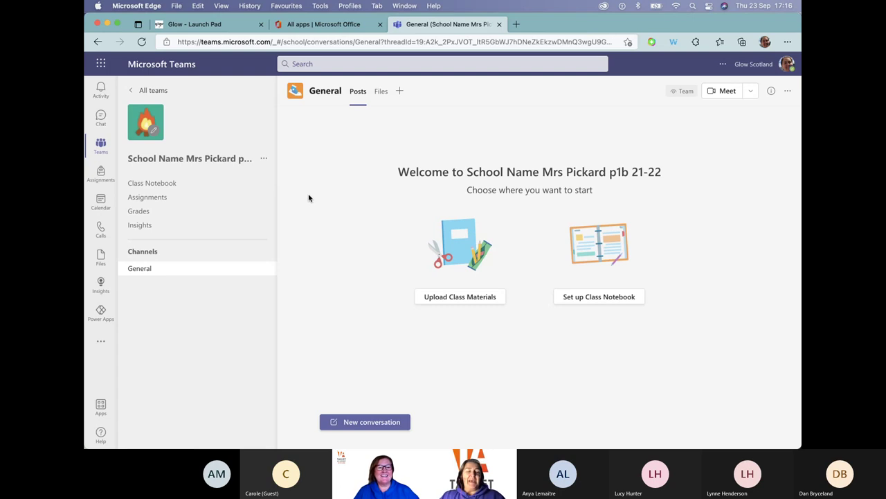
Choose Manage team from the class team's options menu.
left_click(263, 160)
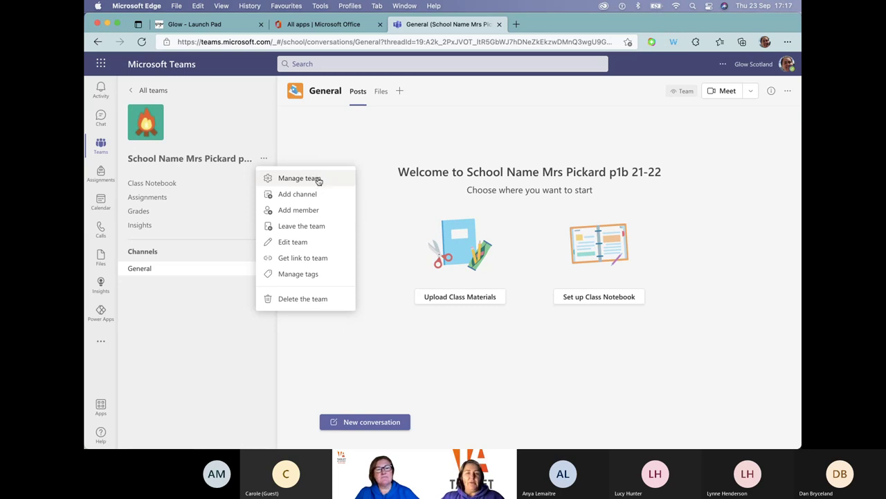
left_click(274, 181)
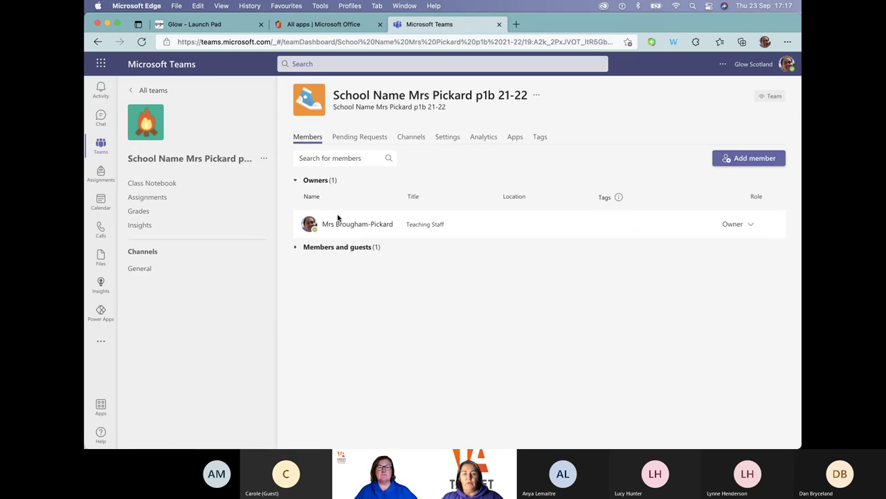
Expand Members and guests, view the Channels tab, then open the Settings tab.
left_click(296, 247)
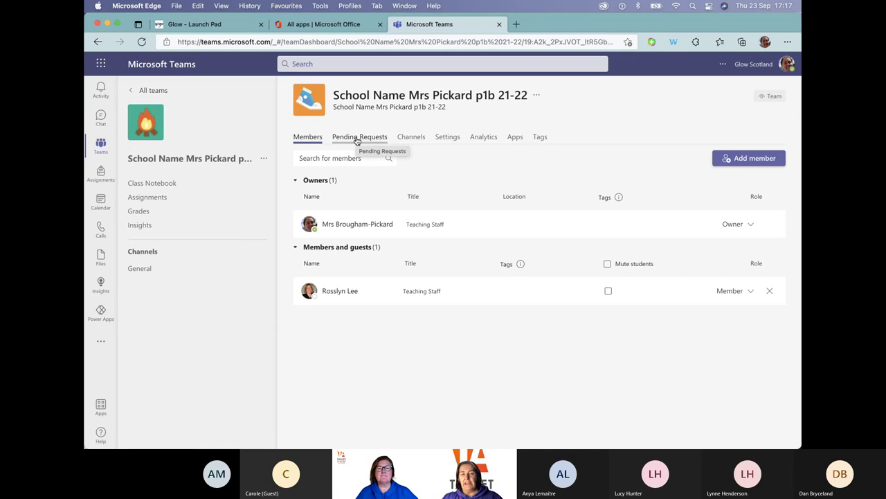
left_click(412, 138)
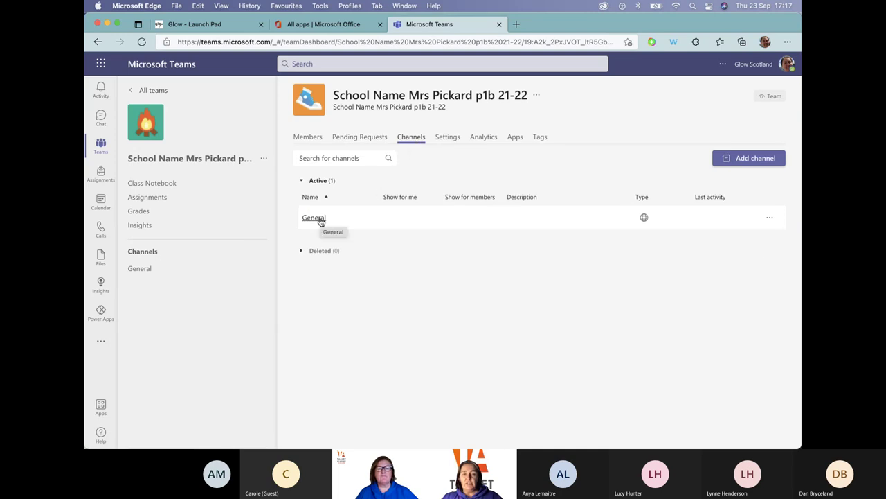
left_click(449, 138)
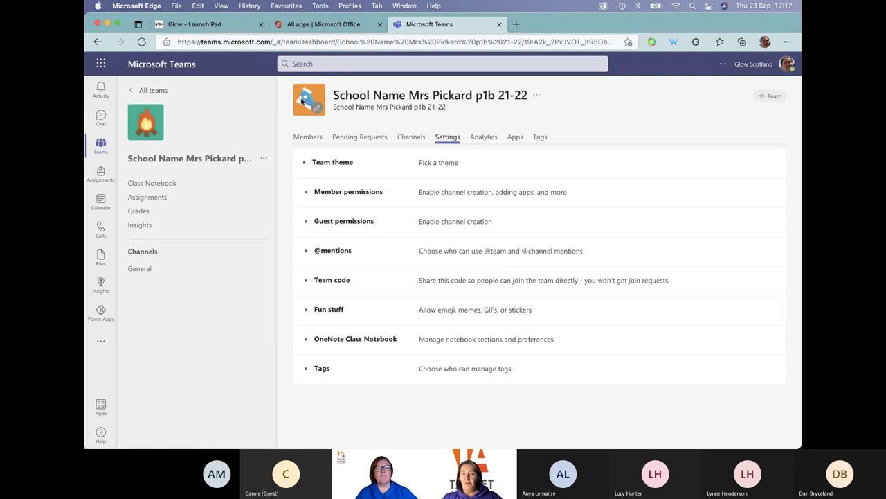
Peek at the Team theme setting and expand Member permissions.
left_click(304, 164)
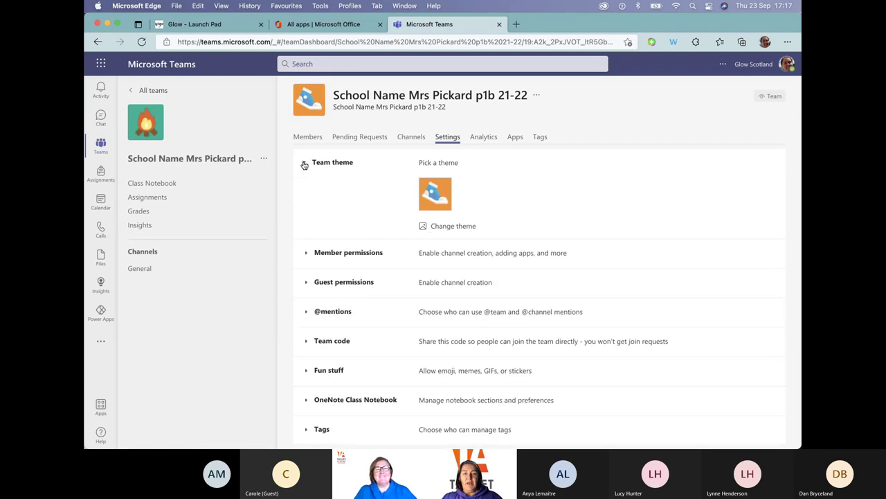
left_click(304, 163)
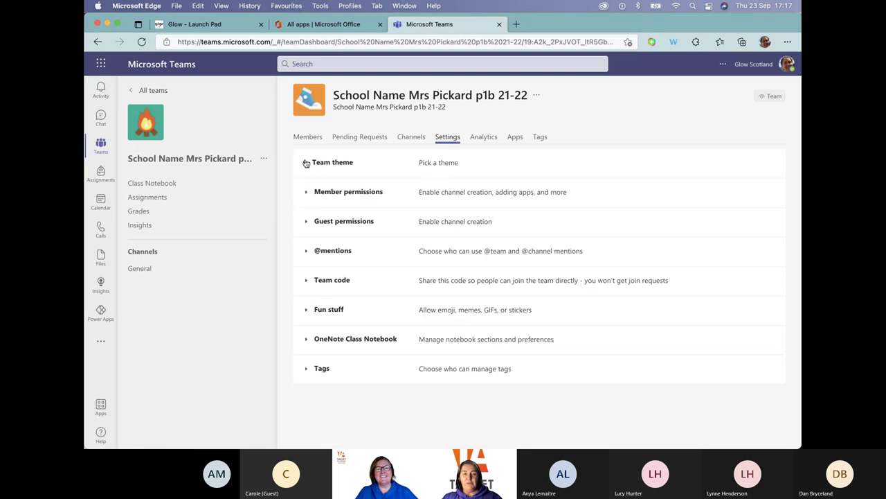
left_click(306, 195)
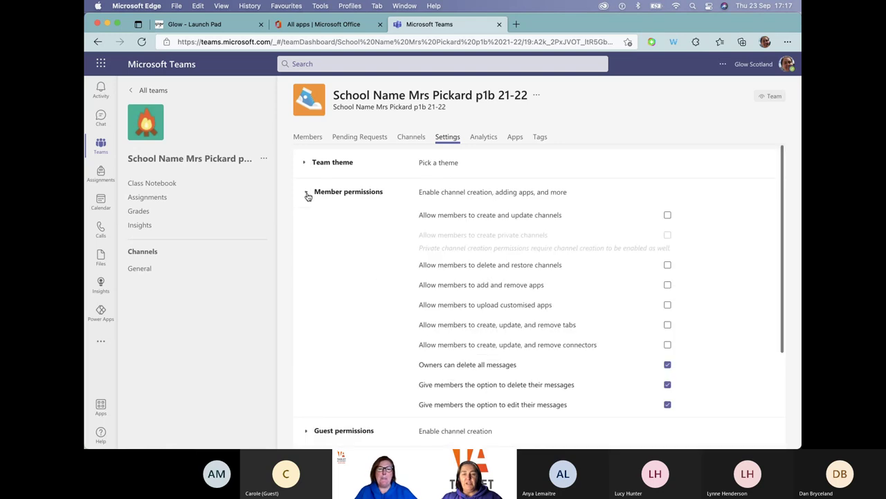
scroll(384, 242, "down", 2)
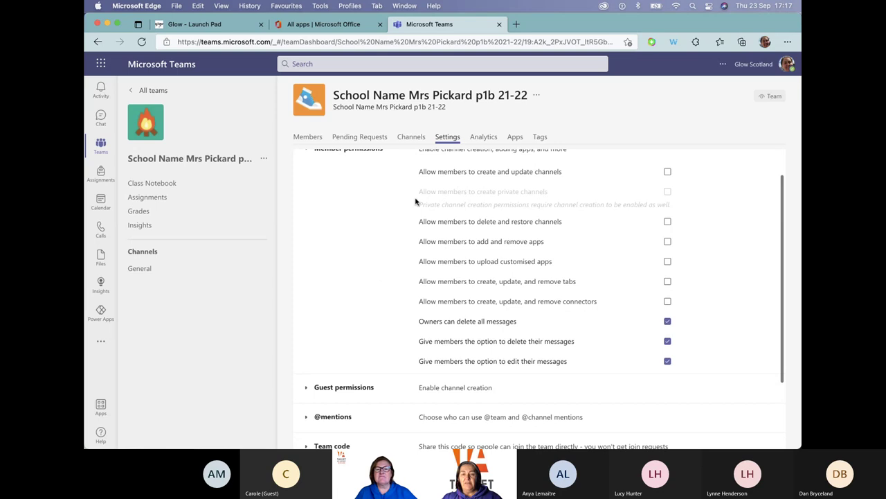
scroll(443, 196, "up", 1)
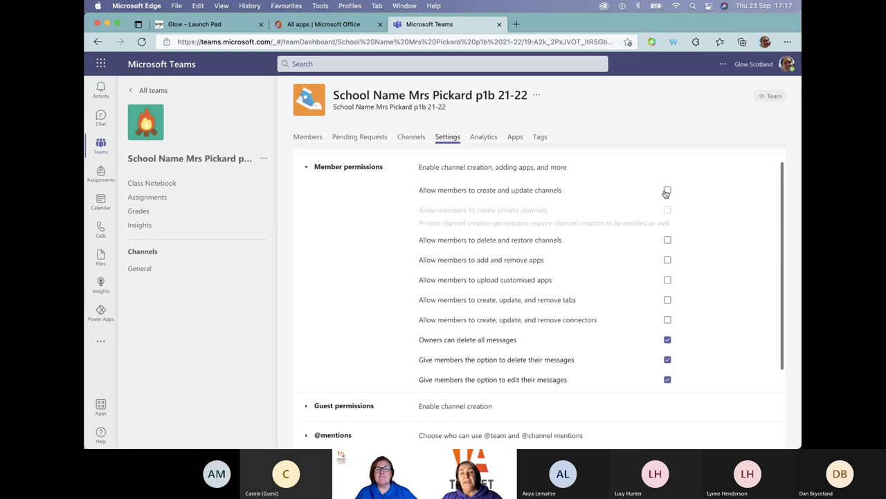
scroll(653, 194, "down", 2)
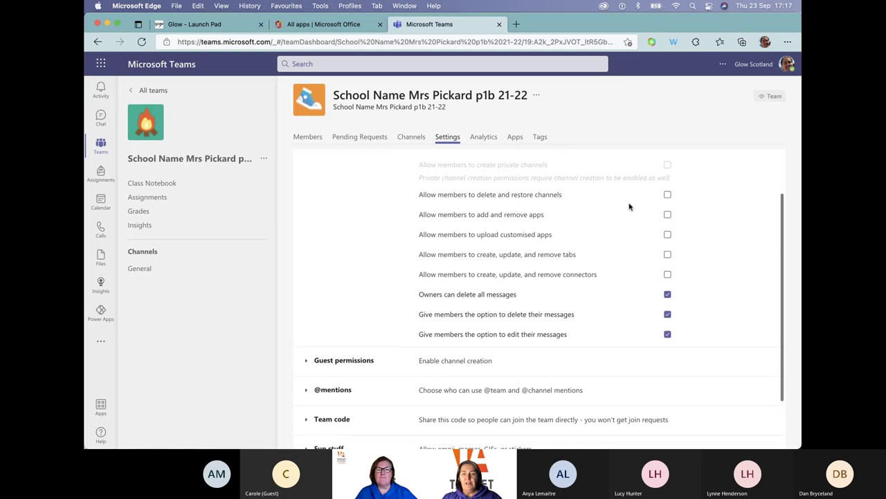
scroll(629, 207, "down", 2)
scroll(619, 256, "down", 2)
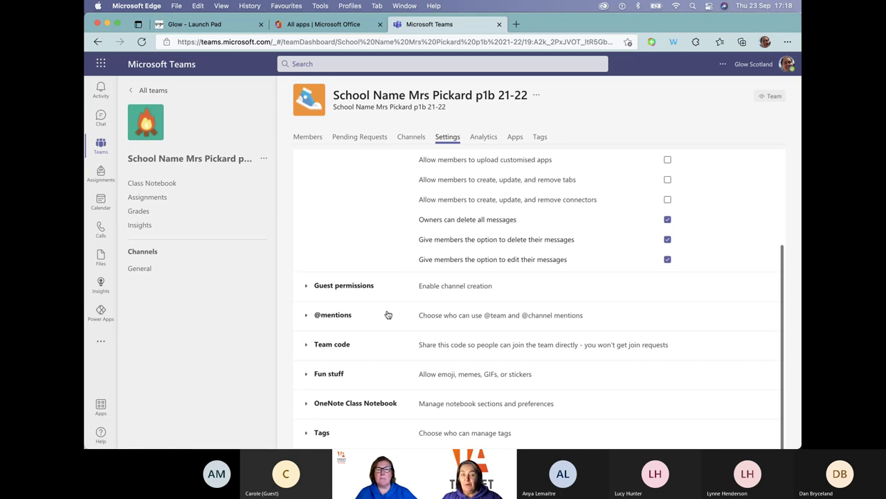
left_click(309, 317)
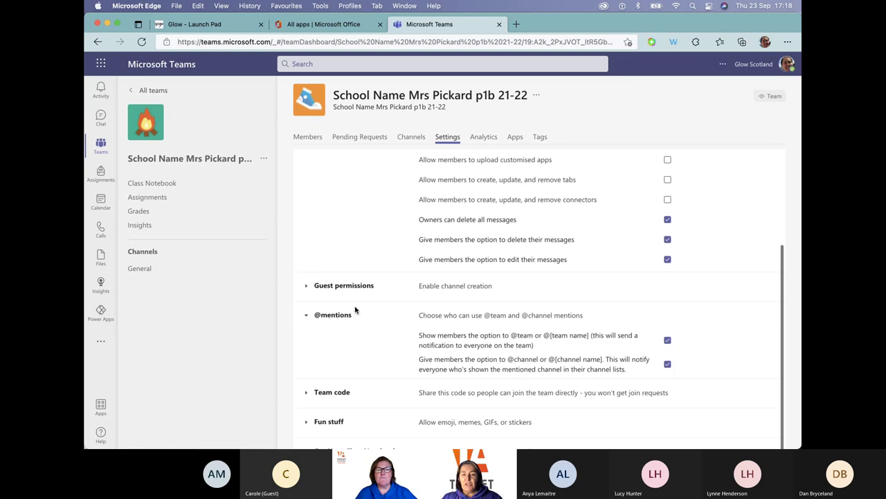
scroll(355, 309, "down", 2)
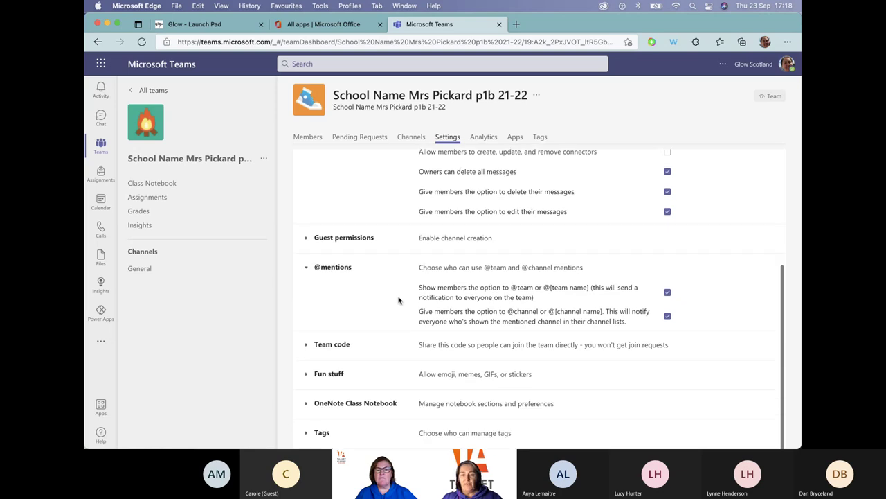
left_click(307, 344)
scroll(354, 308, "down", 1)
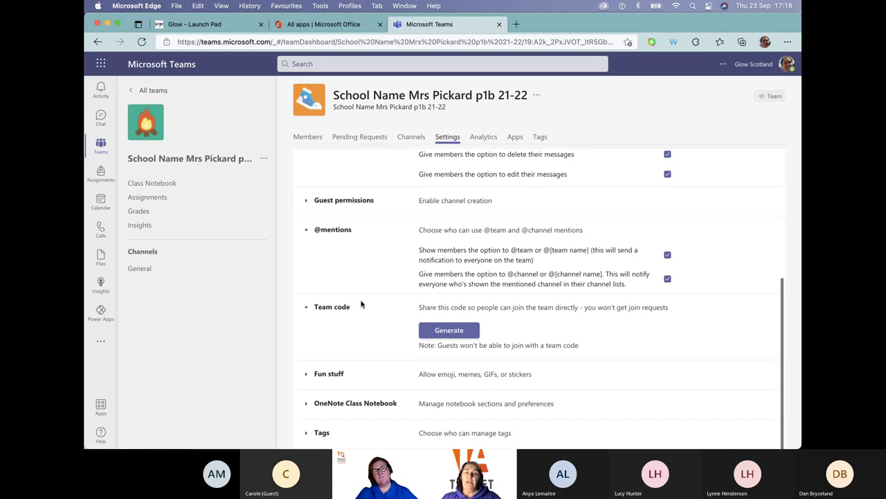
Generate a join code for the class team, then expand the Fun stuff settings.
left_click(455, 333)
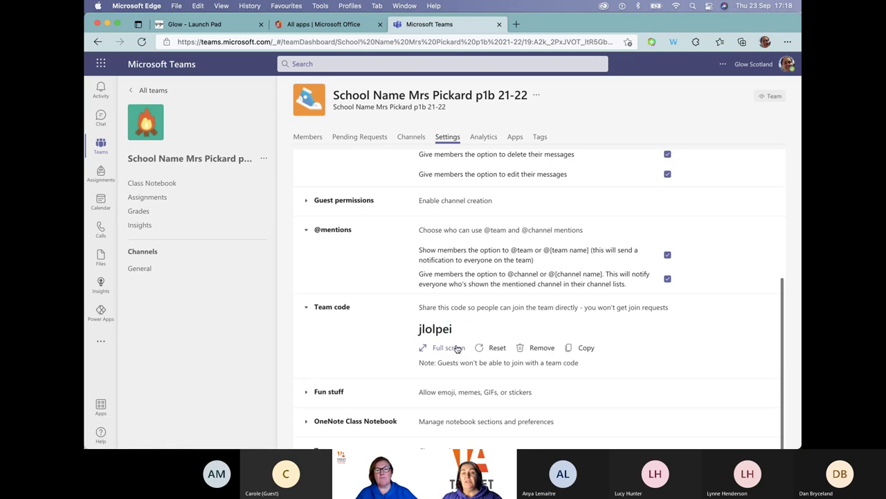
left_click(307, 309)
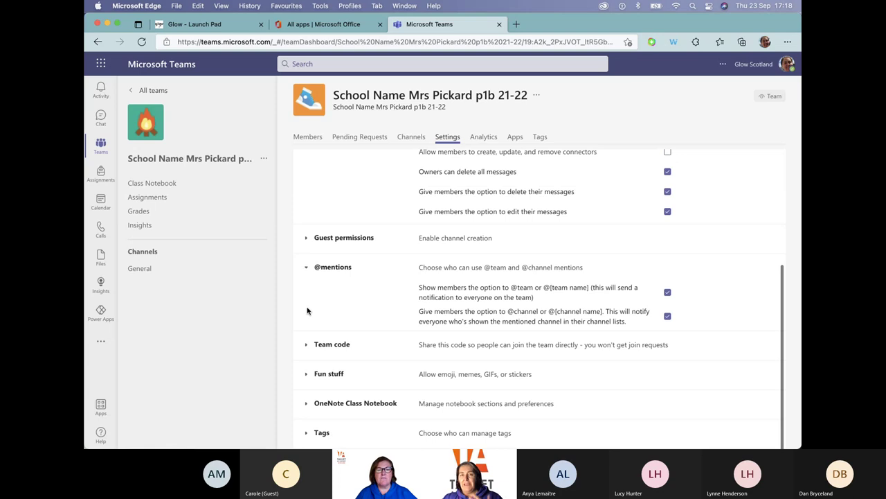
left_click(307, 375)
scroll(355, 340, "down", 2)
scroll(355, 339, "down", 1)
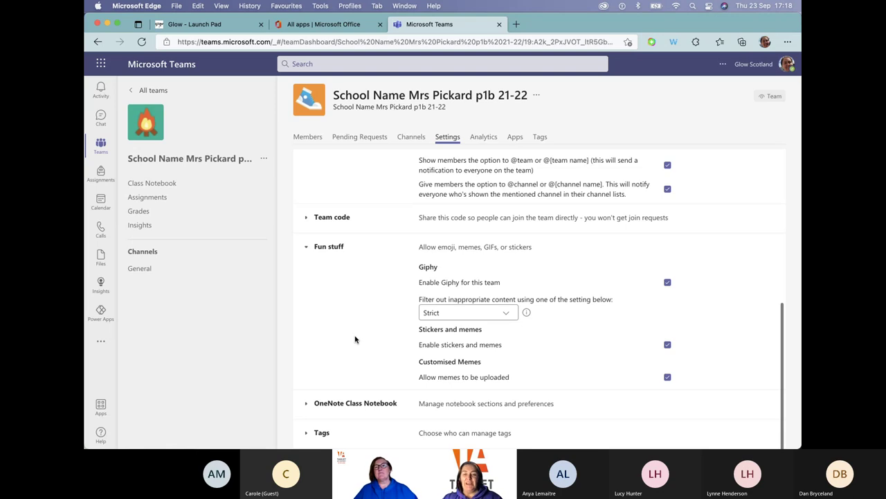
Collapse Fun stuff and look over the OneNote Class Notebook settings.
left_click(309, 249)
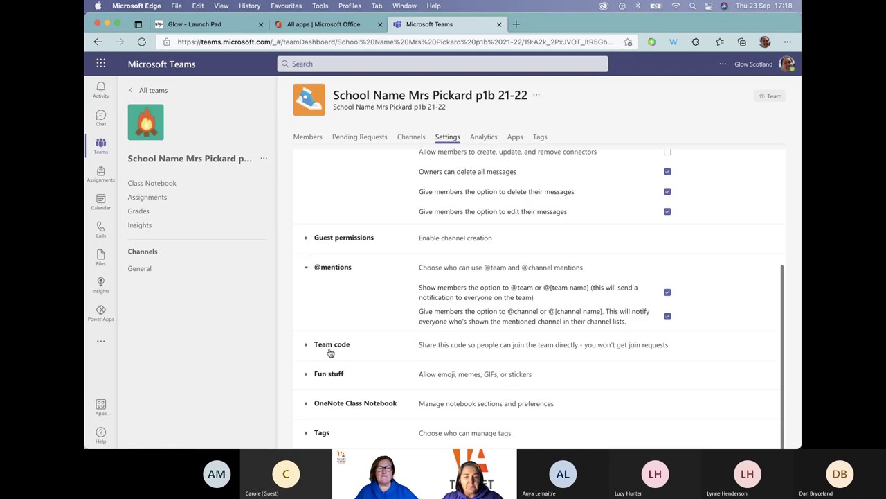
left_click(307, 404)
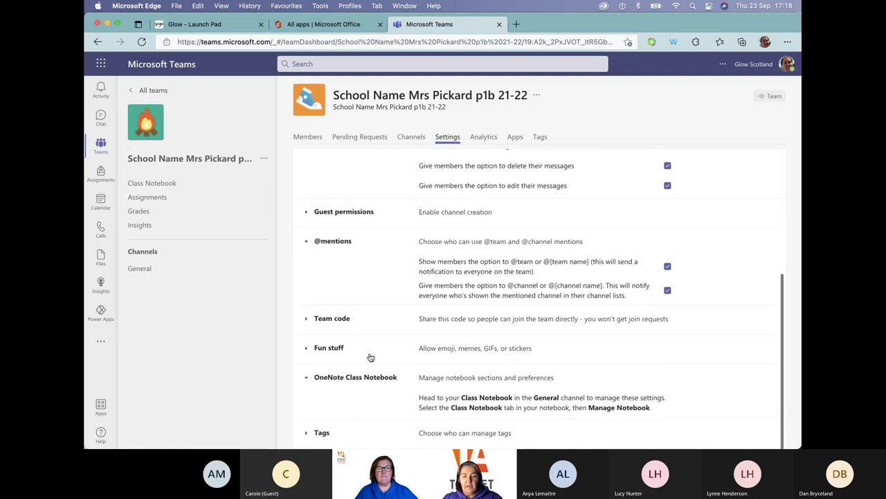
left_click(306, 378)
scroll(358, 190, "up", 3)
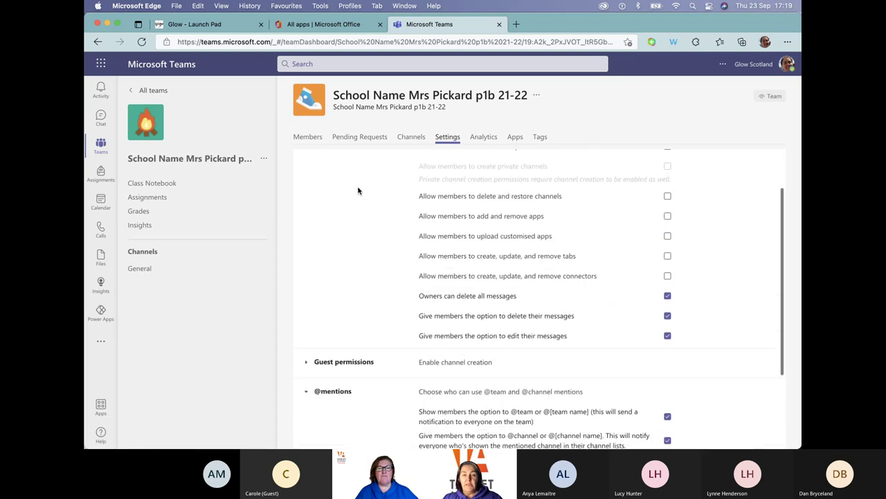
scroll(358, 190, "up", 3)
View the class team's Analytics: Summary, Engagement, Active users and Meetings cards.
left_click(486, 138)
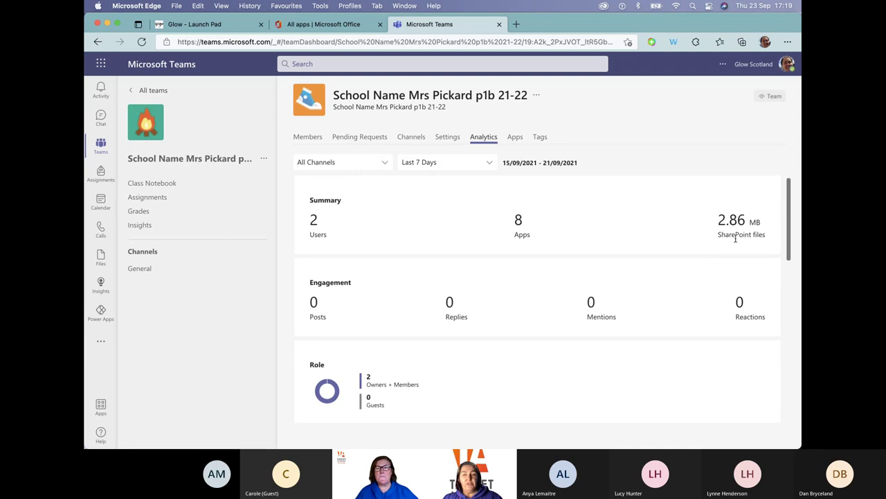
scroll(651, 247, "down", 3)
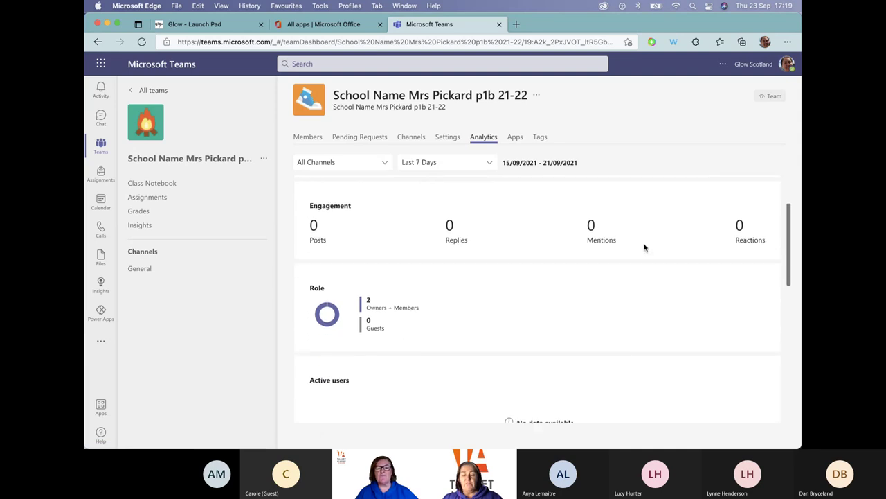
scroll(644, 247, "down", 4)
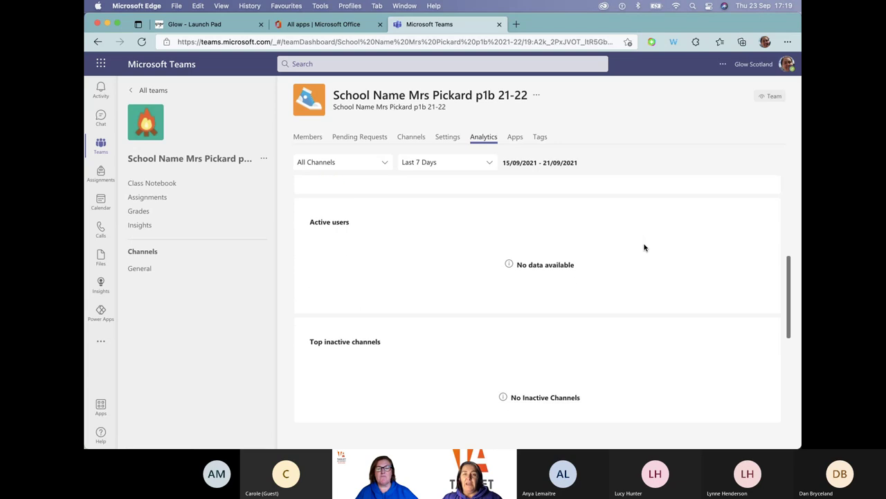
scroll(644, 247, "down", 2)
scroll(644, 248, "down", 3)
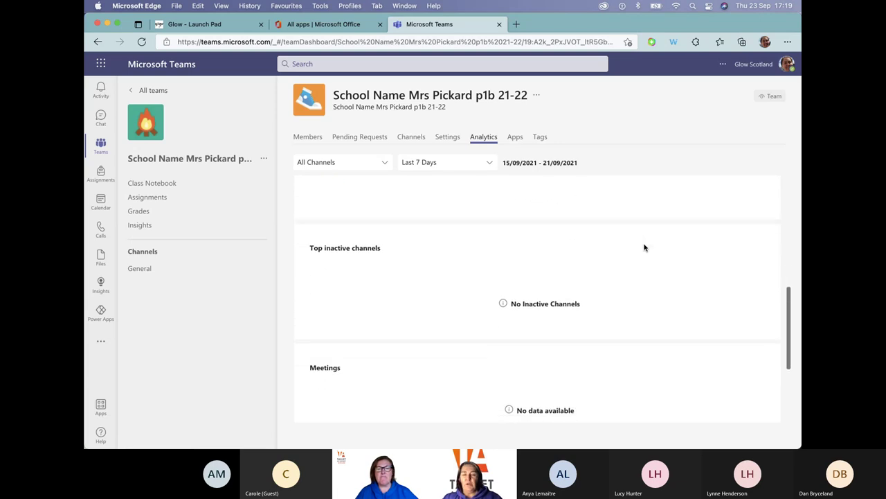
scroll(644, 247, "down", 3)
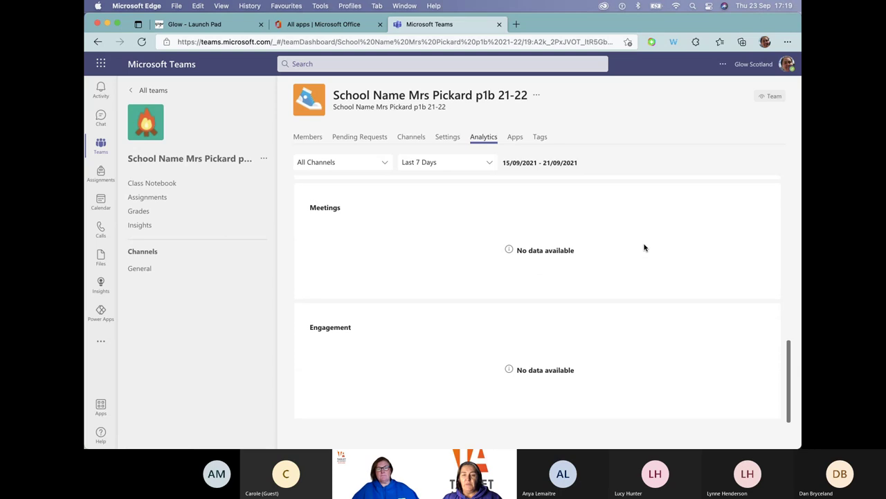
scroll(643, 247, "up", 10)
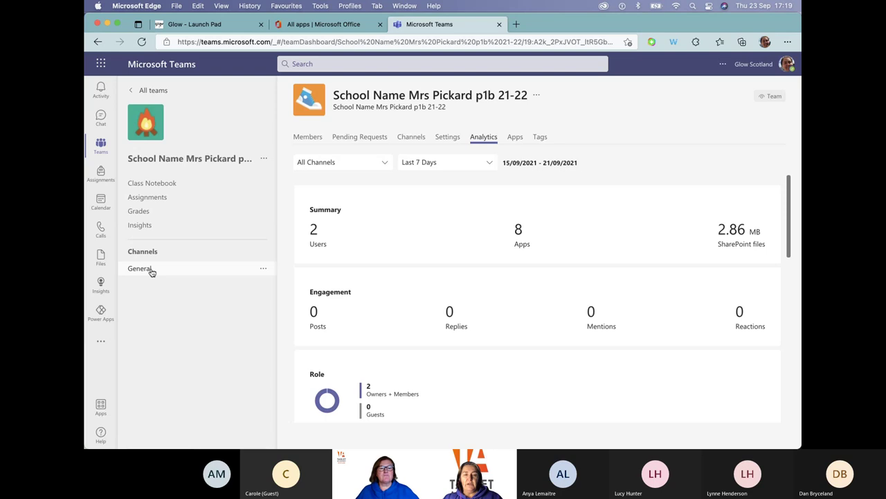
Open Manage channel for General, where only owners can post, then the team's options menu.
left_click(263, 272)
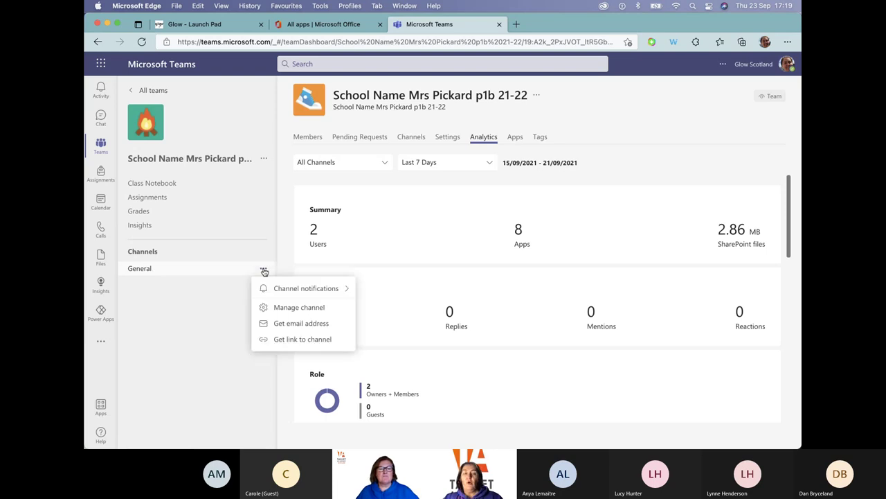
left_click(299, 309)
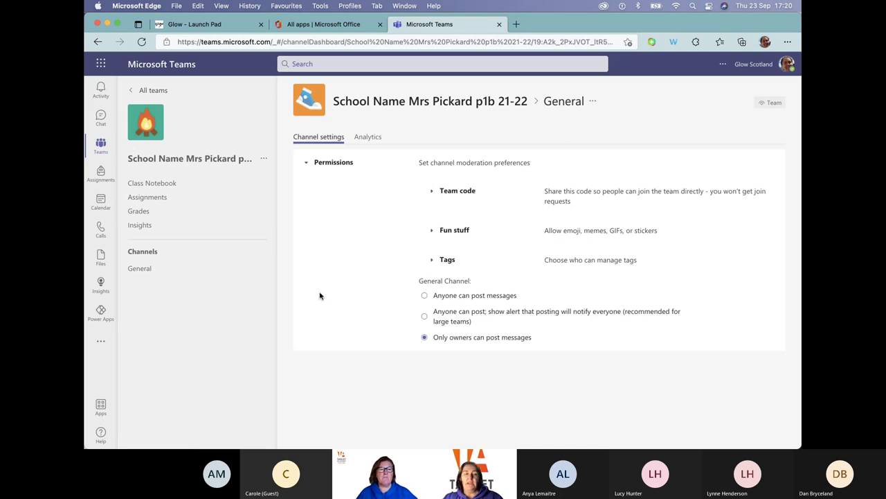
left_click(264, 160)
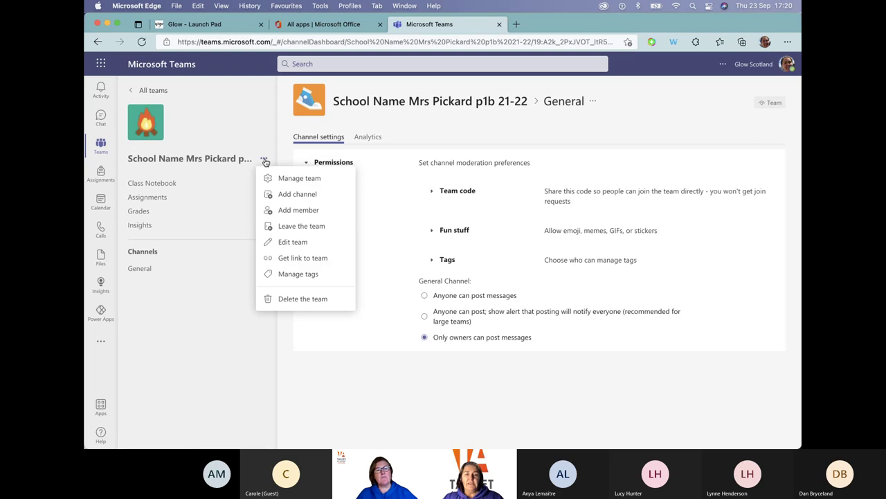
Start a new channel and name it '1. Recycling'.
left_click(292, 196)
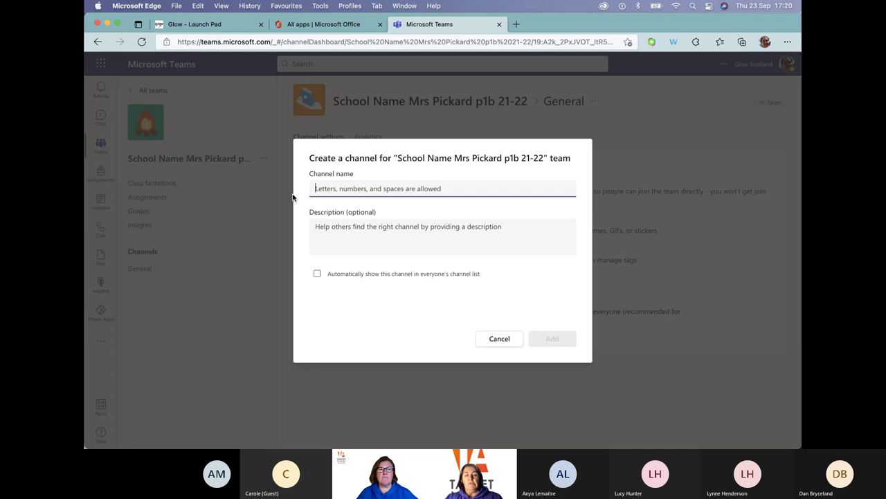
type("Literacy")
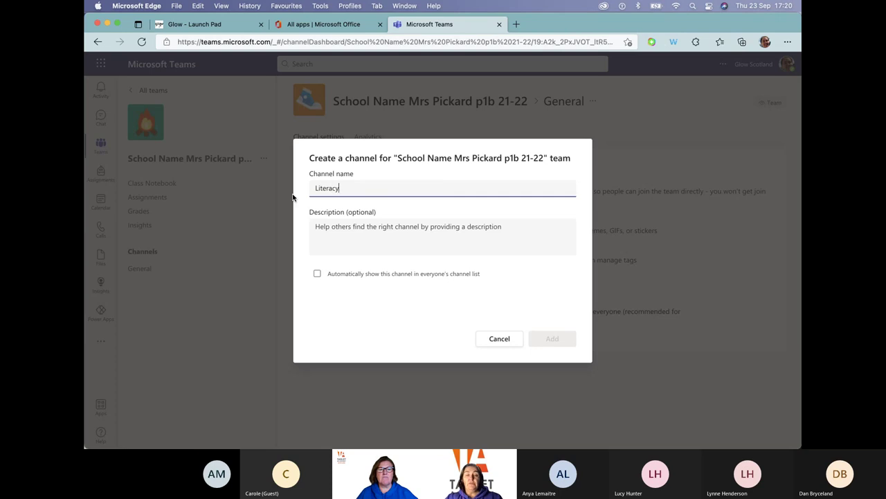
key("BackSpace")
key("BackSpace")
key("BackSpace")
key("BackSpace")
key("BackSpace")
key("BackSpace")
key("BackSpace")
key("BackSpace")
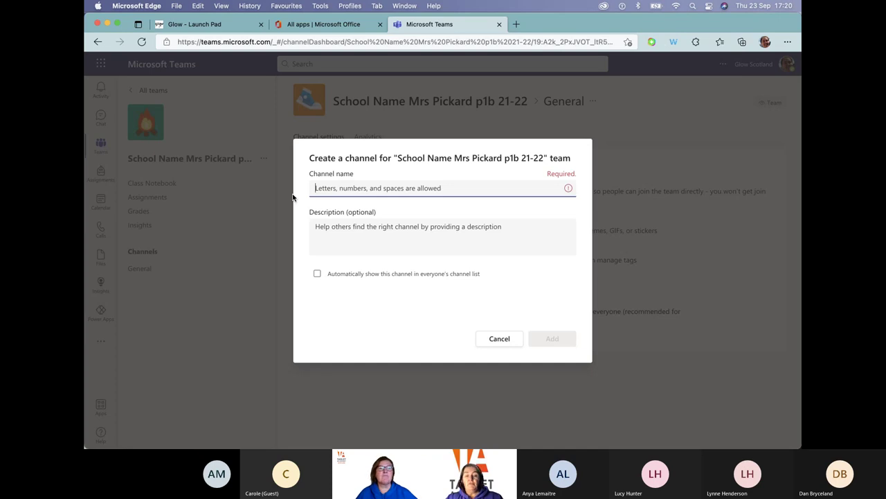
type("Recycling")
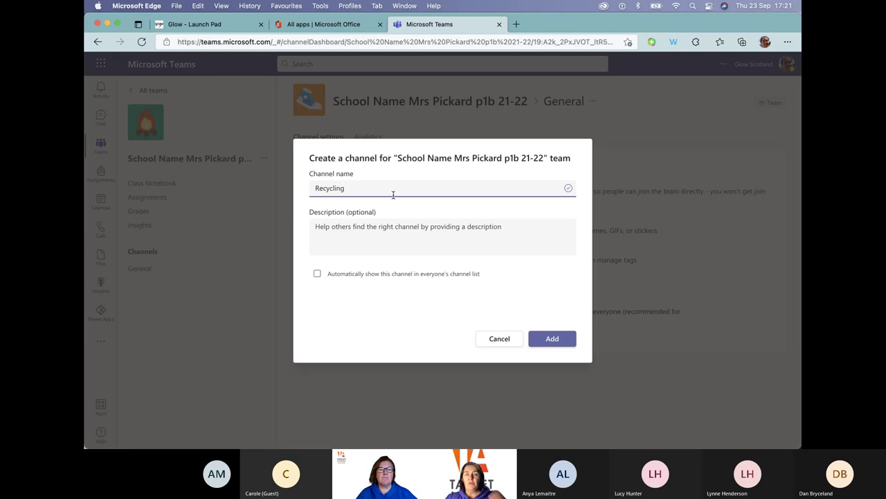
type("1")
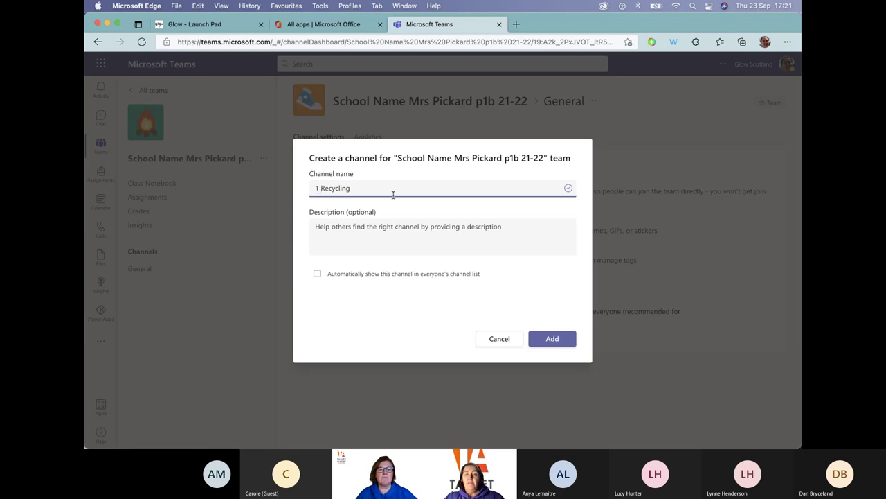
key("BackSpace")
key("BackSpace")
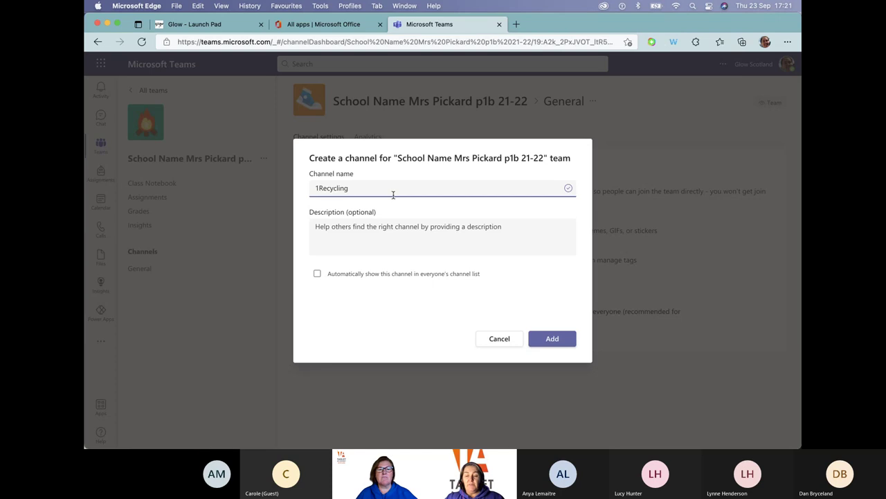
type("1.")
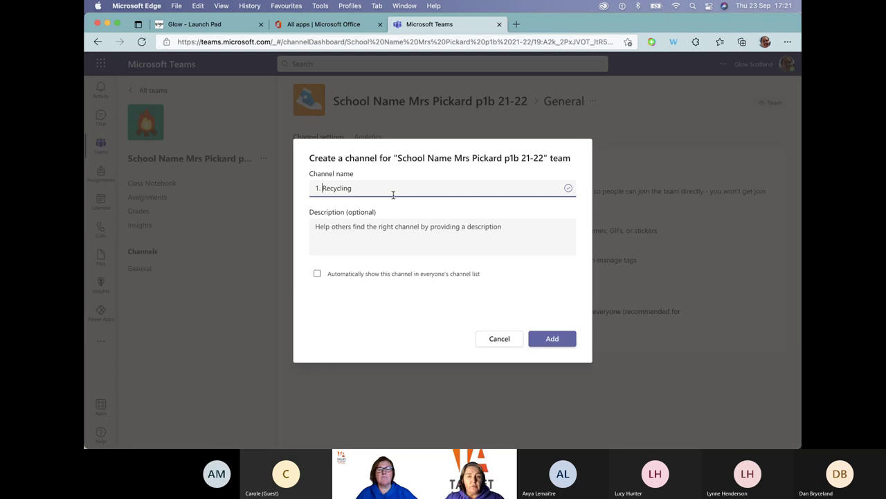
left_click(403, 191)
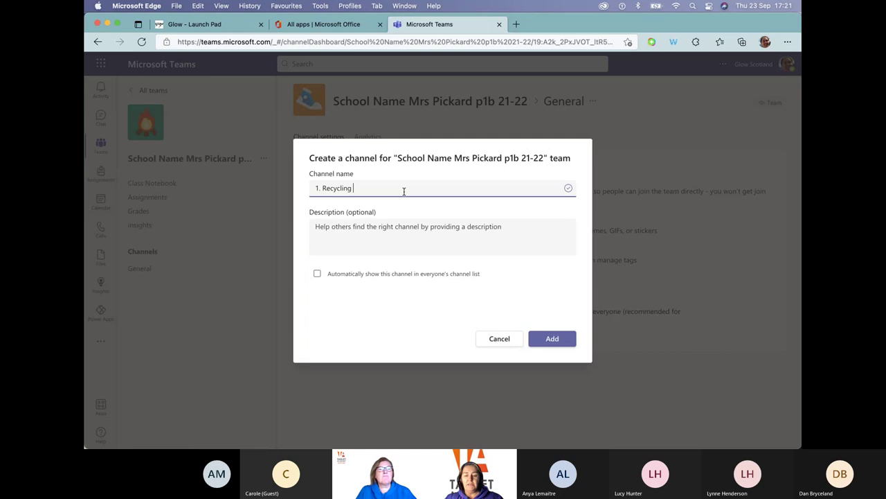
Append the ♻ emoji, show the channel automatically for everyone, and create it.
key("ctrl+super+space")
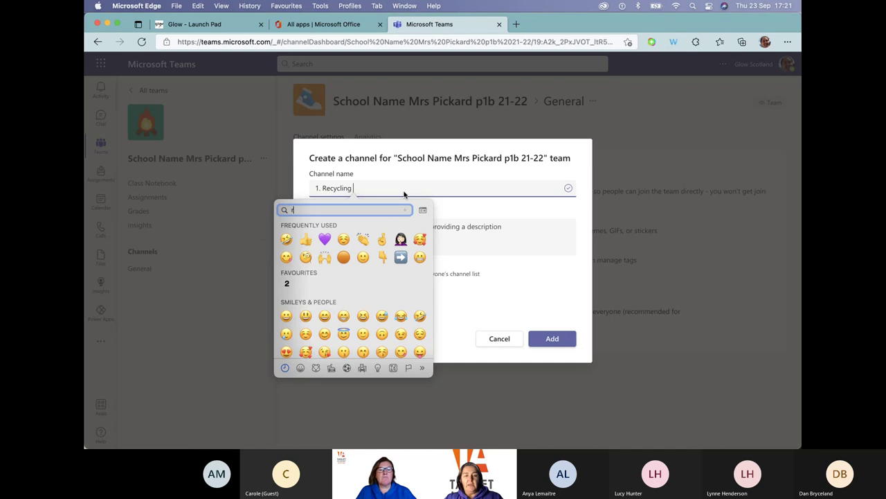
type("recycl")
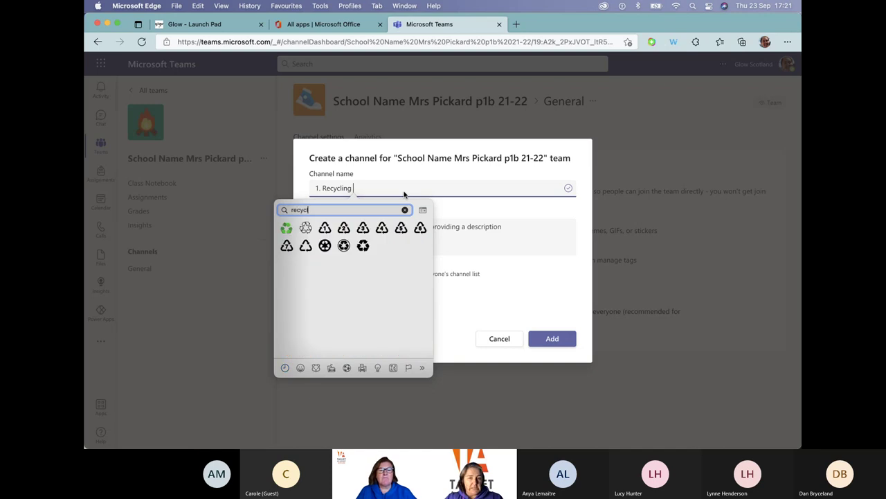
left_click(286, 228)
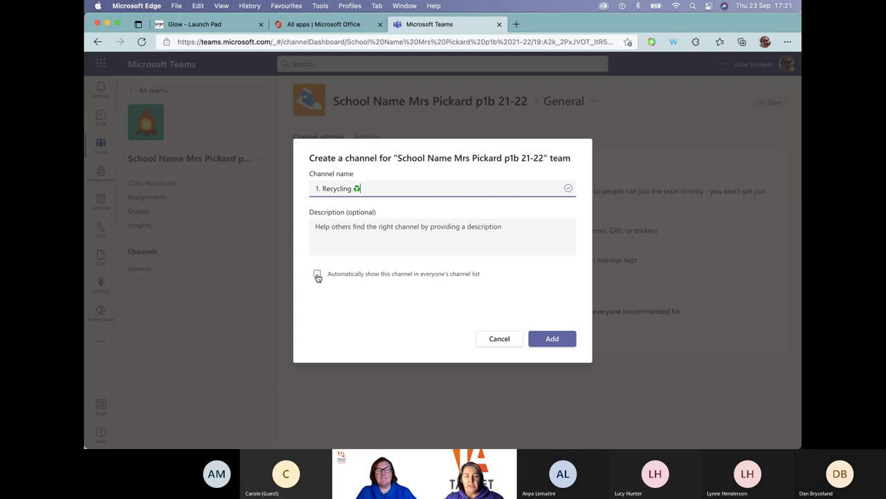
left_click(317, 275)
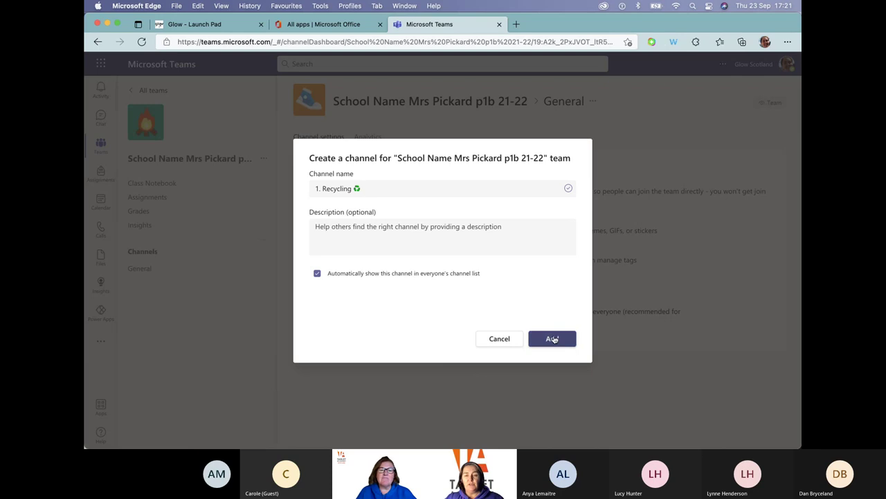
left_click(552, 338)
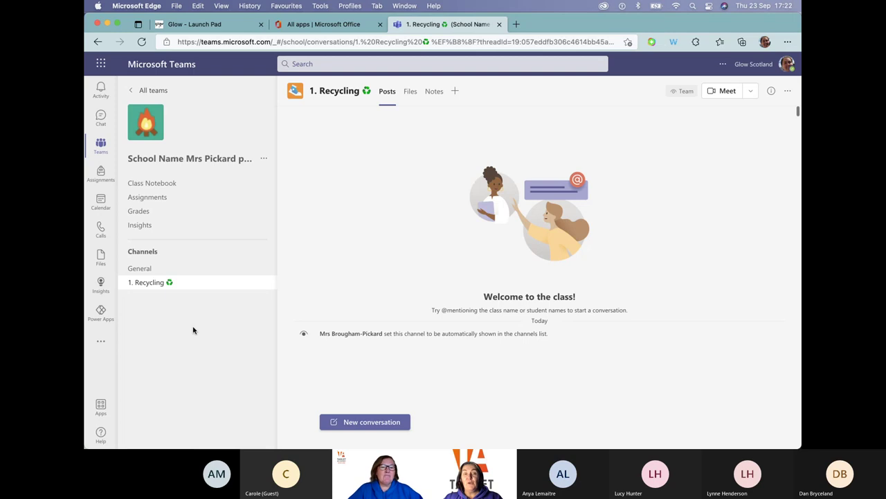
Post 'Hi, welcome, please reply with an emoji to let me know you are here.' in General.
left_click(192, 271)
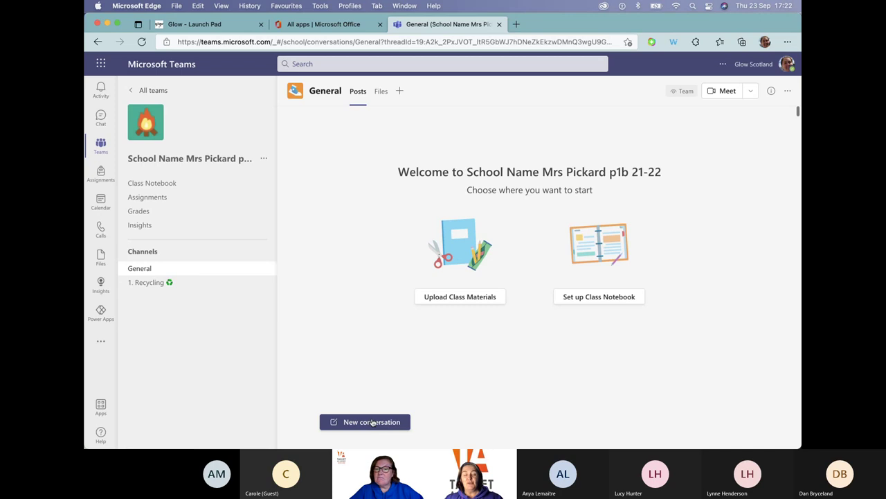
left_click(371, 421)
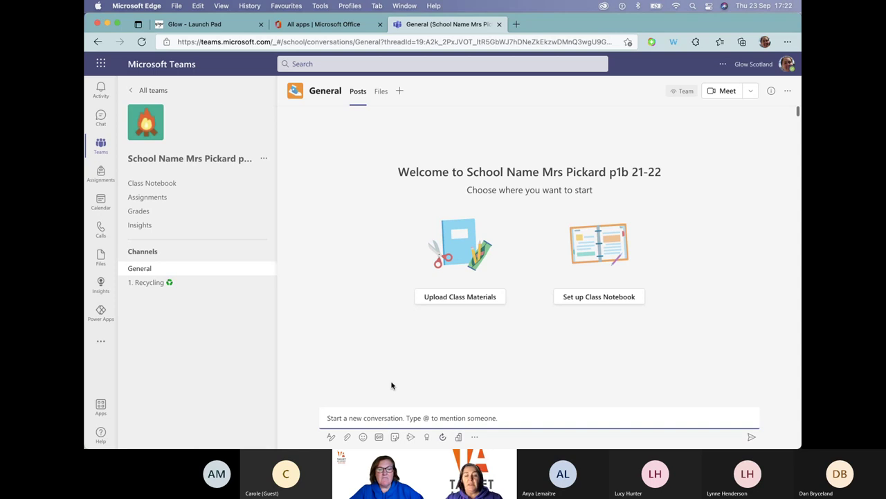
type("Hi, welco")
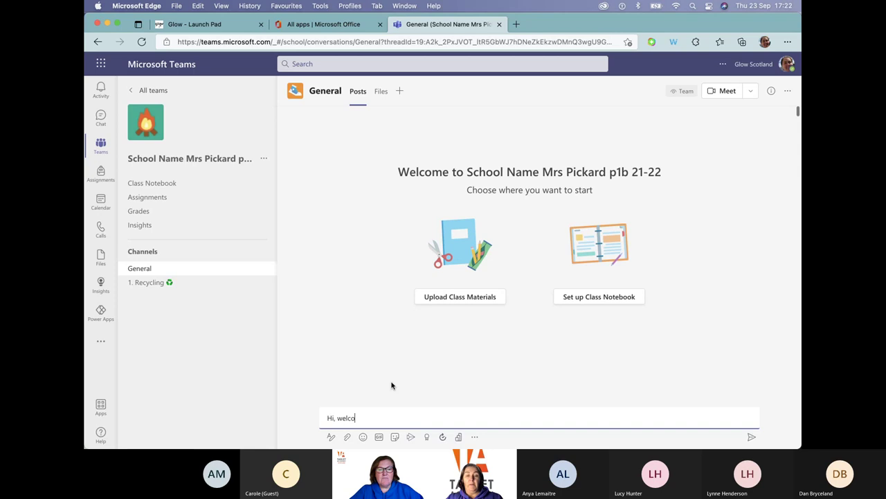
type("me, please r")
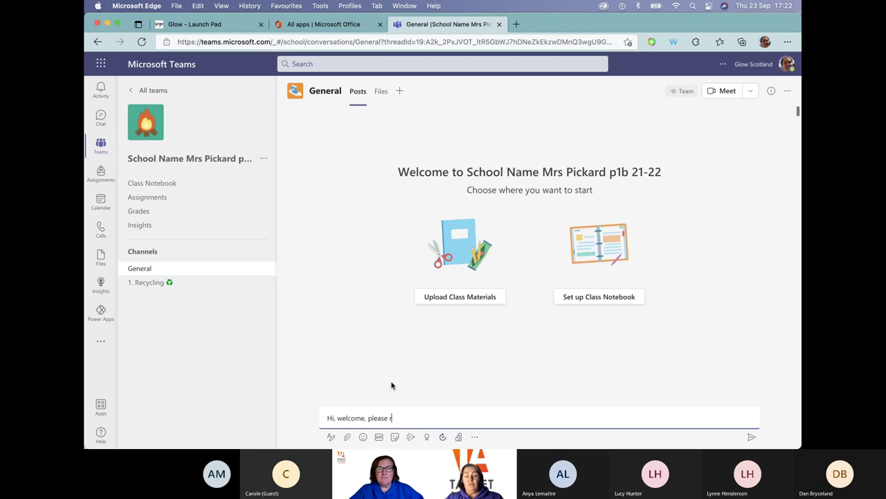
type("eply with an emoji to let me kno")
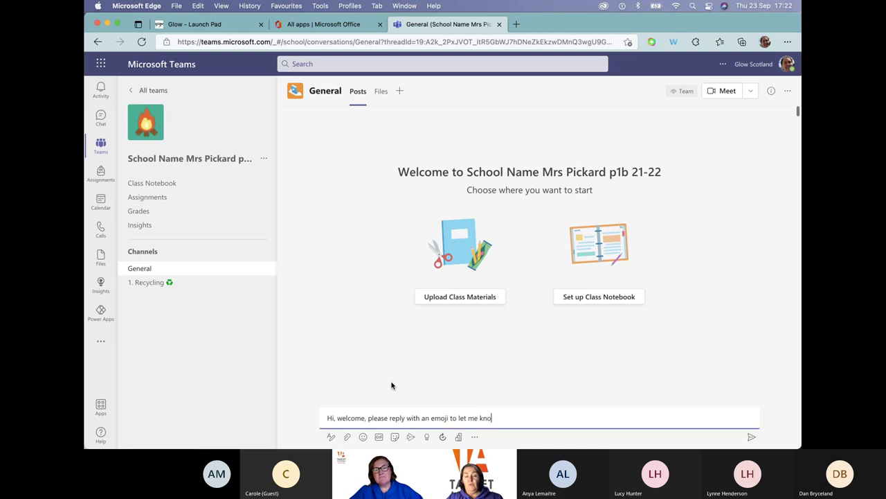
type("w you are here.")
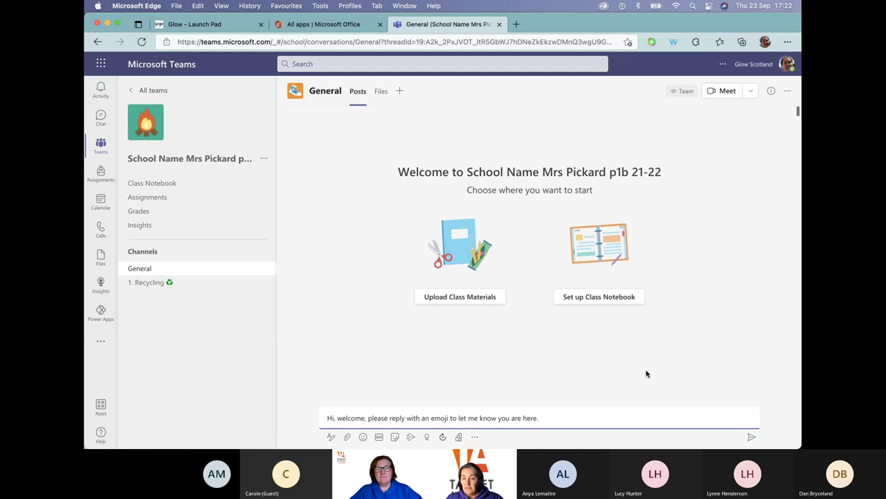
key("super+Tab")
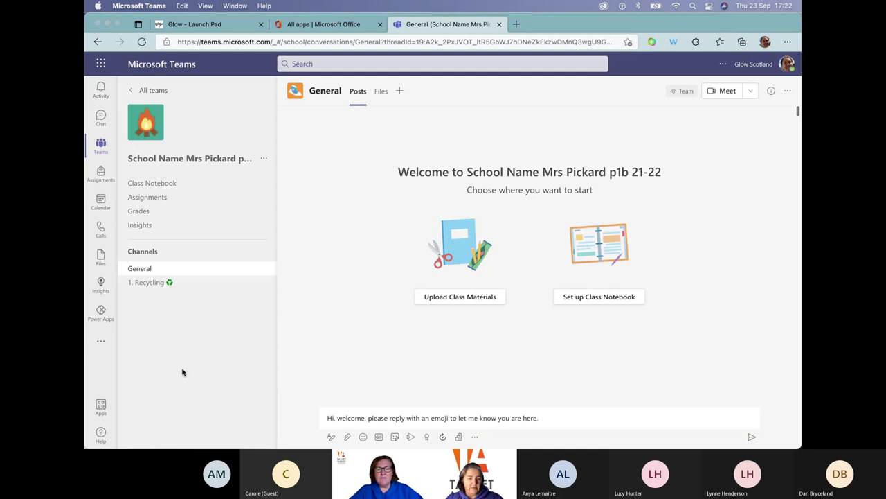
left_click(751, 436)
left_click(751, 437)
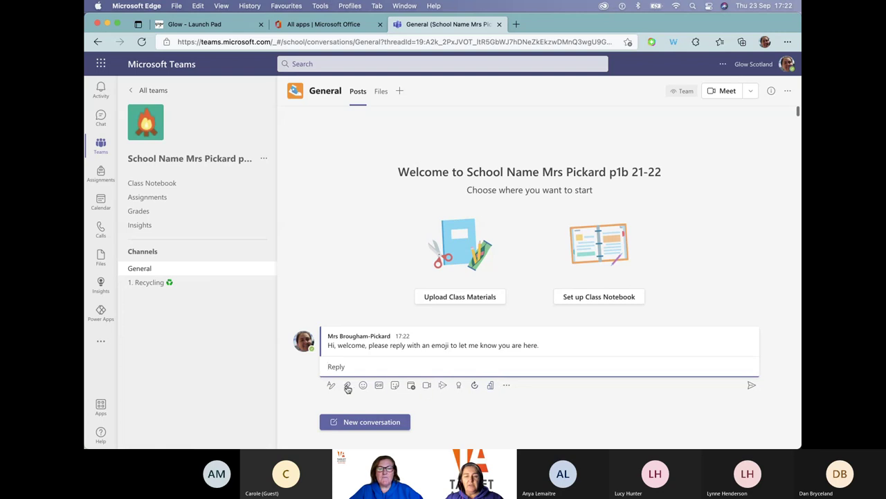
Reply to the welcome post with a cat-face emoji.
left_click(348, 386)
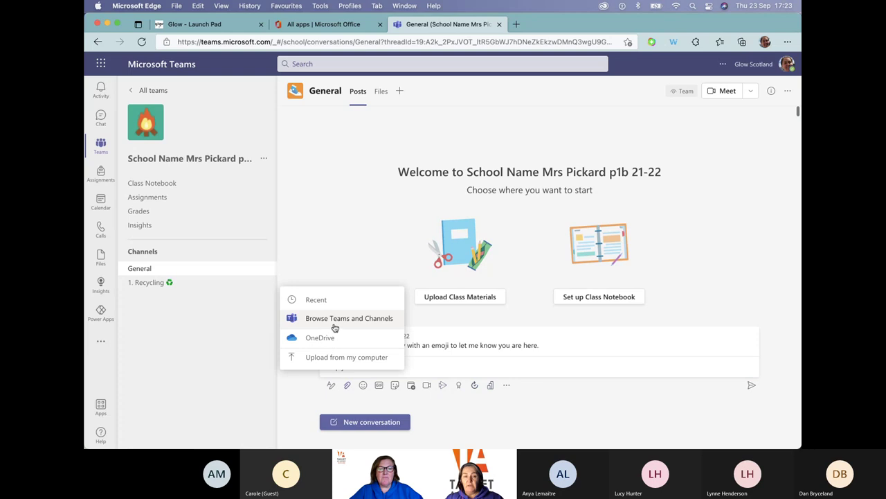
left_click(308, 390)
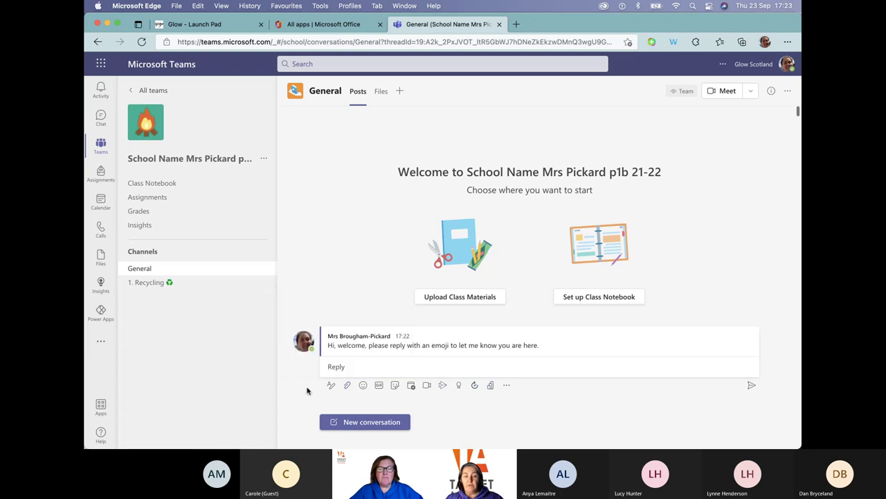
left_click(364, 385)
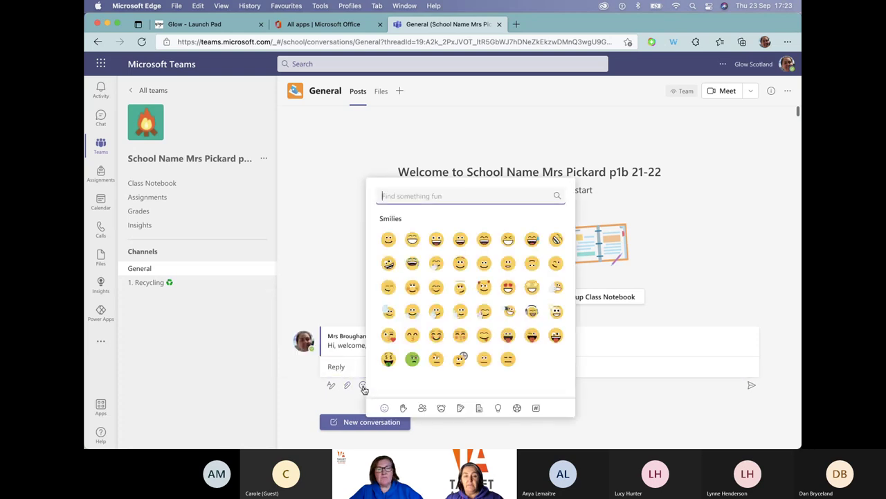
scroll(452, 346, "down", 10)
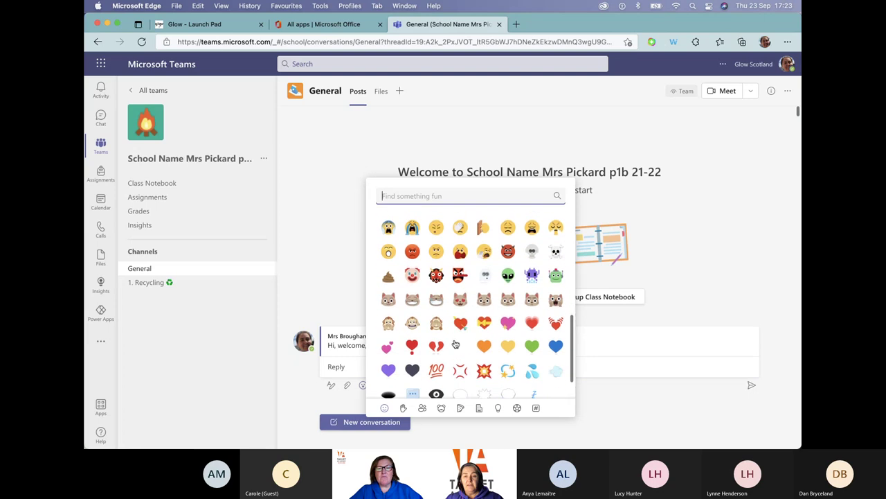
left_click(484, 290)
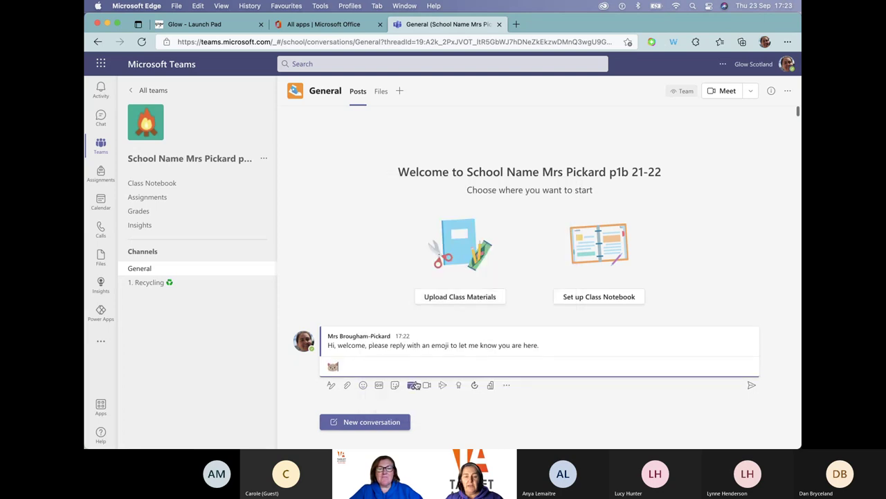
left_click(752, 385)
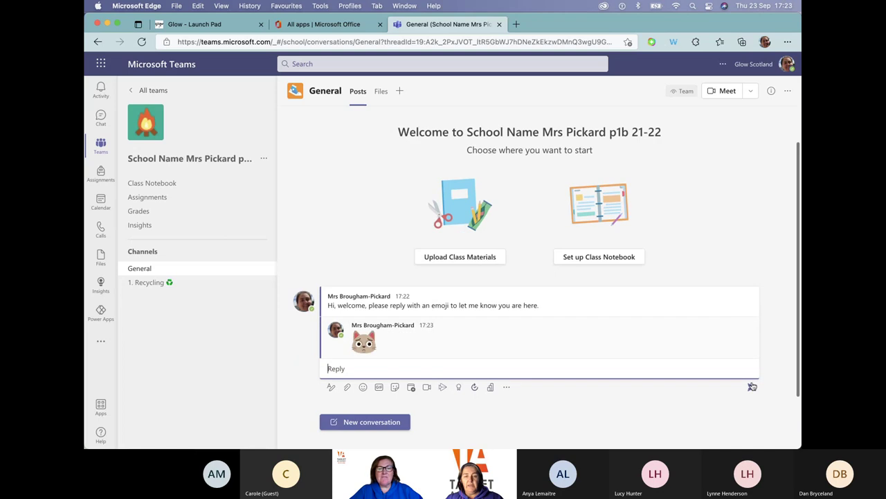
Reply again with a waving-boy GIF found by searching 'hi'.
left_click(379, 386)
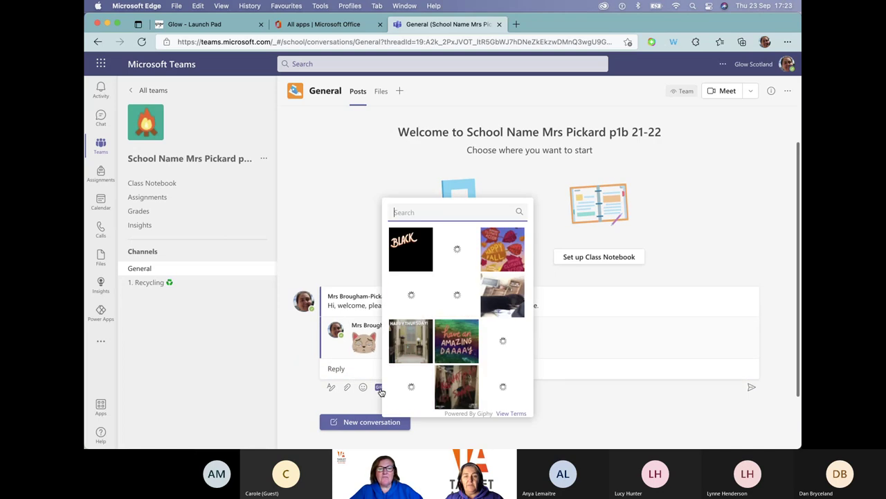
type("hi")
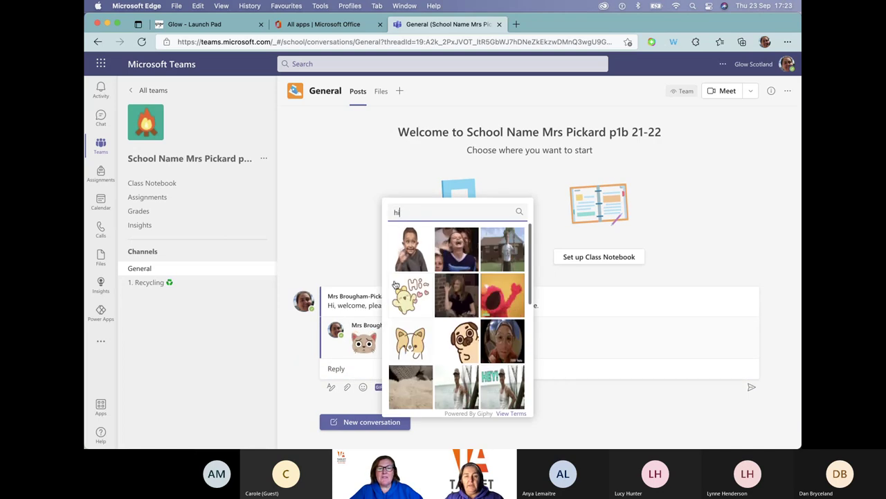
left_click(415, 249)
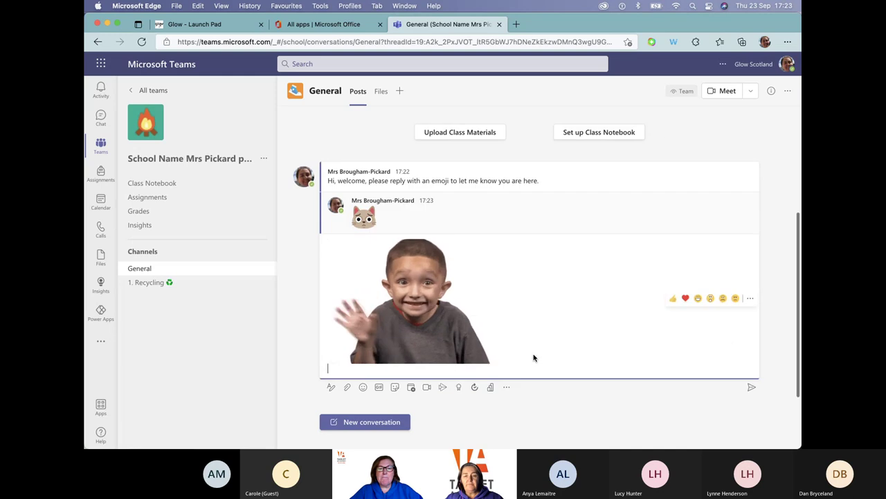
left_click(751, 387)
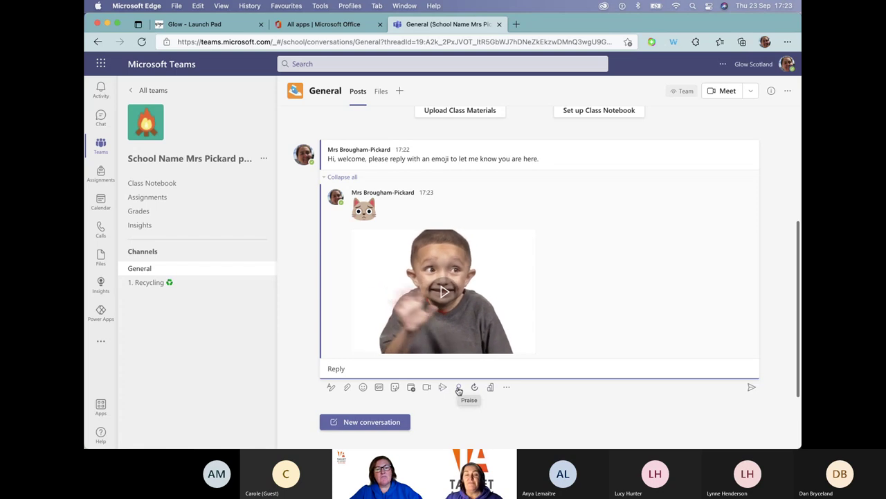
Send a staff member a Courage praise badge noting 'Well done tonight, you were amazing'.
left_click(458, 387)
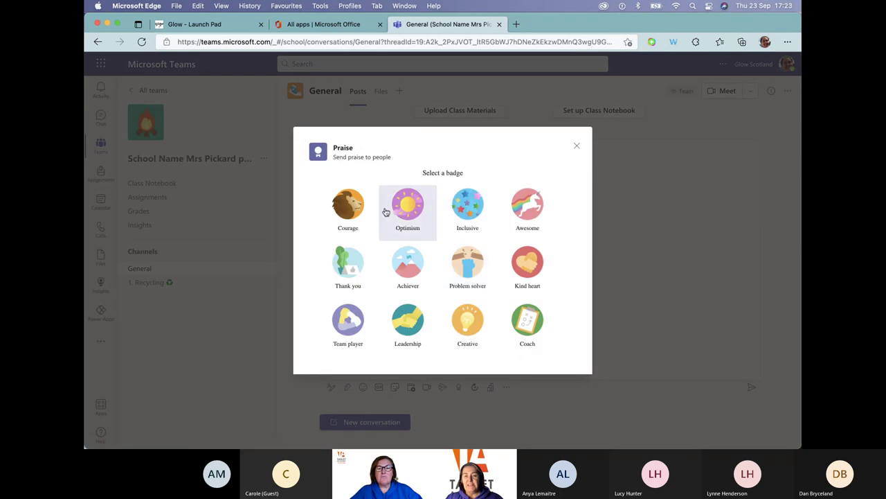
left_click(349, 213)
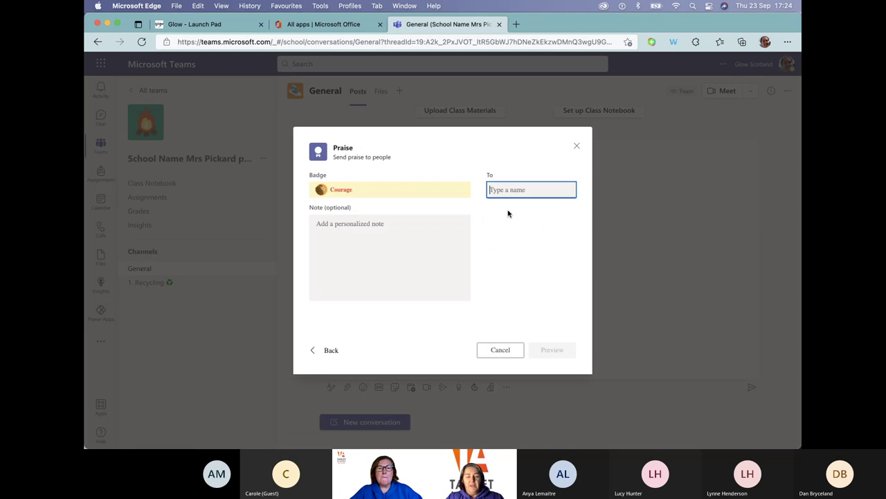
type("Ros")
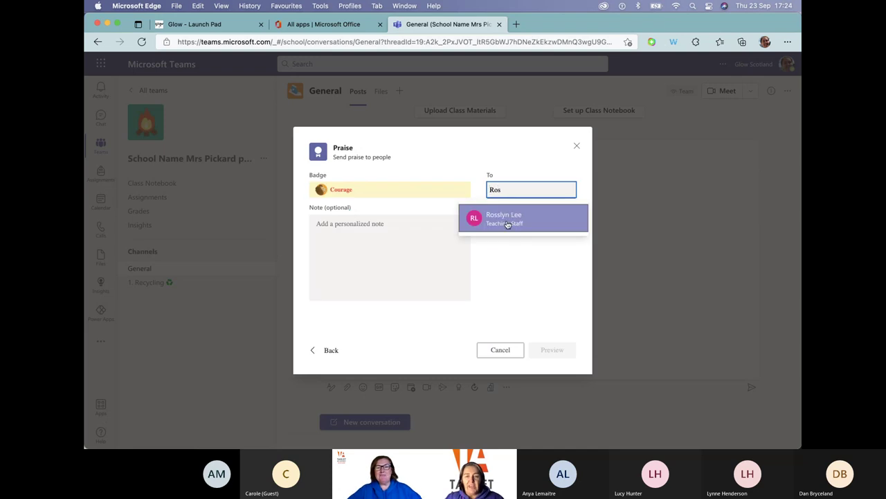
left_click(507, 224)
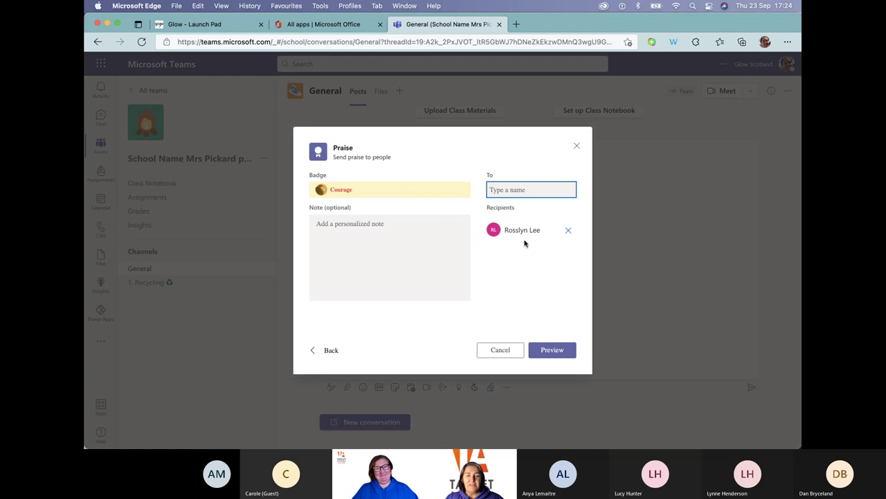
left_click(391, 229)
type("W")
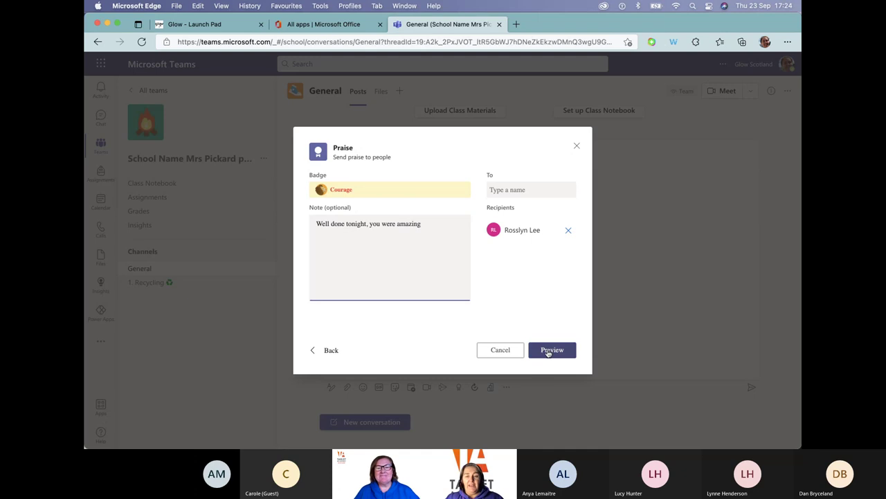
left_click(552, 351)
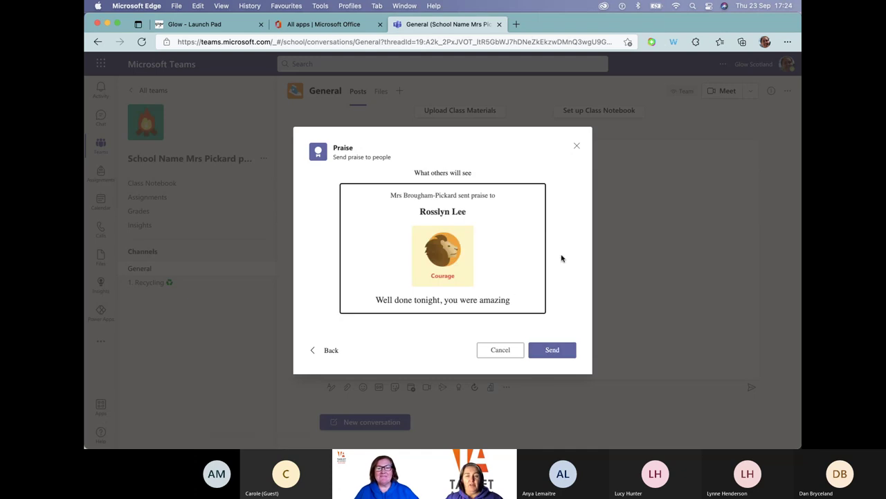
left_click(558, 351)
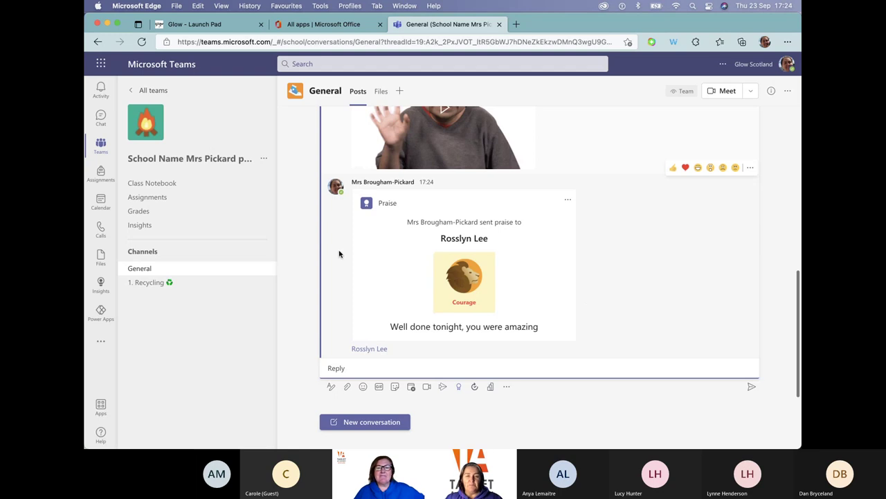
Open a blank new conversation post in the General channel.
scroll(339, 253, "up", 10)
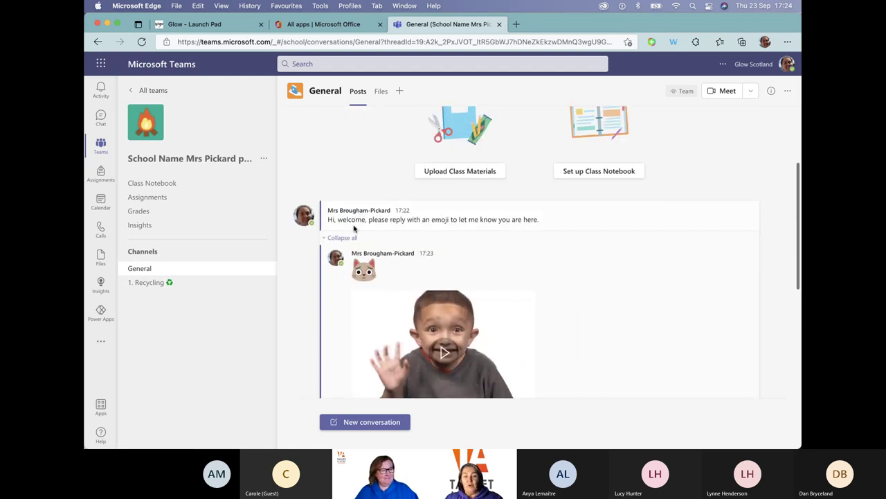
mouse_move(359, 219)
scroll(323, 309, "down", 5)
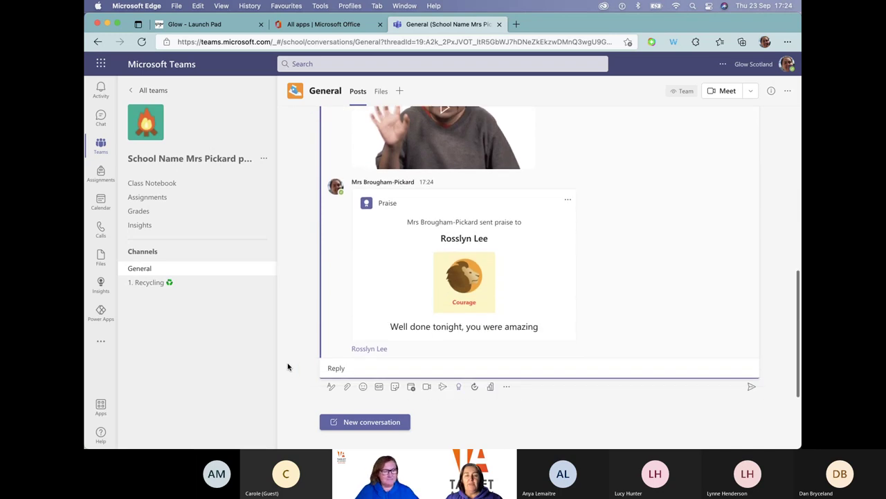
left_click(346, 421)
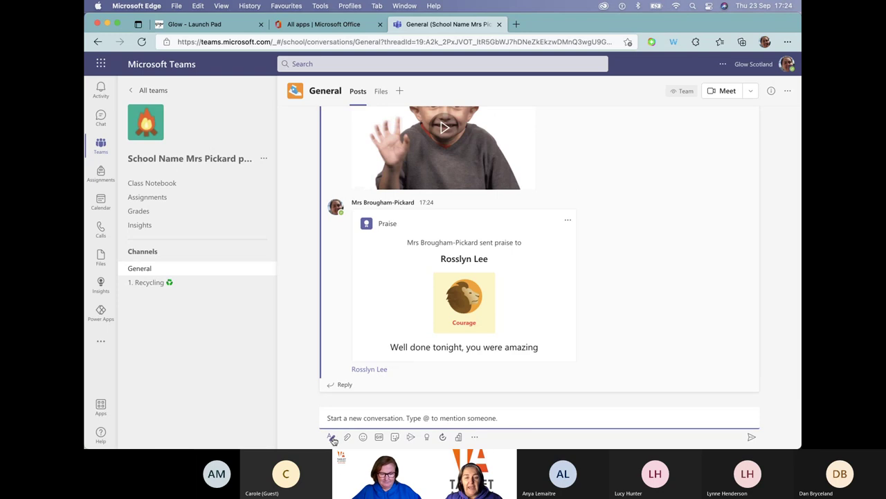
Post subject 'Vikings' with 'Please start researching when the vikings lived.' in General.
left_click(332, 436)
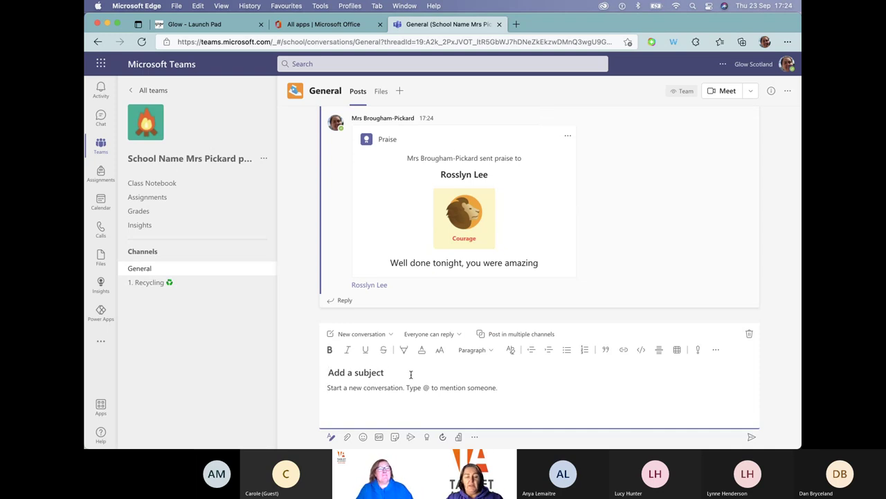
type("Vikings")
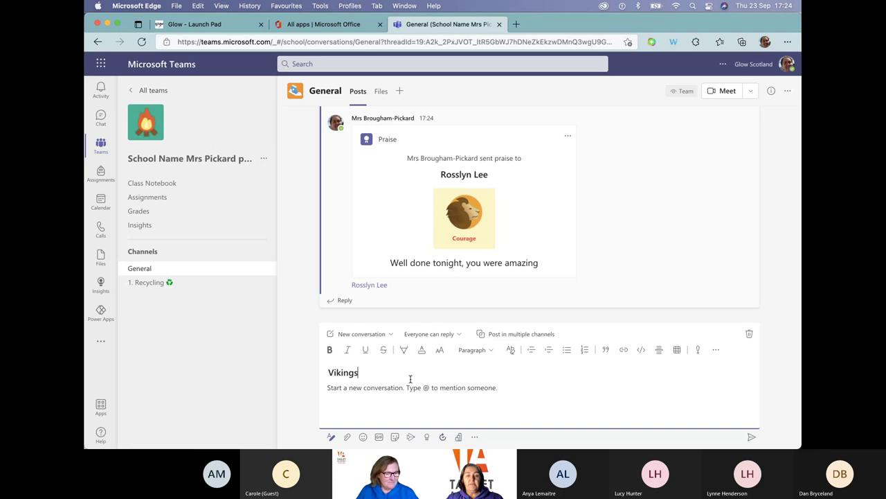
type("P")
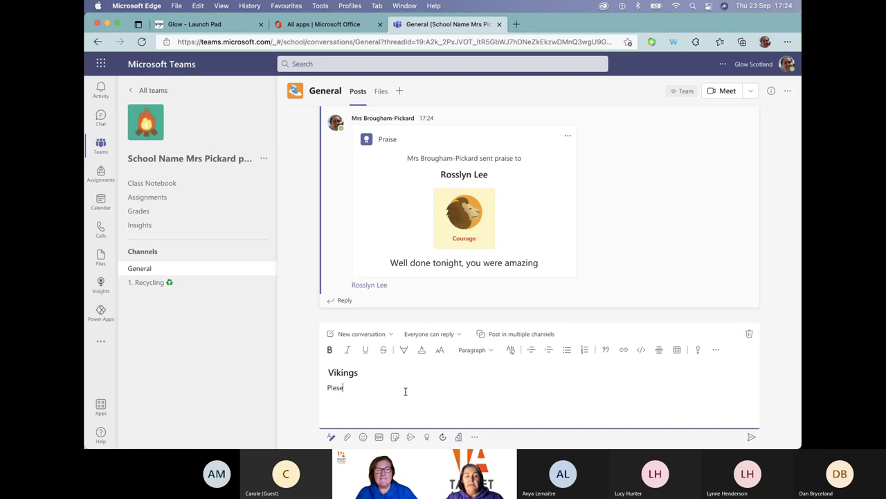
type("lease start researching when the vikings lived")
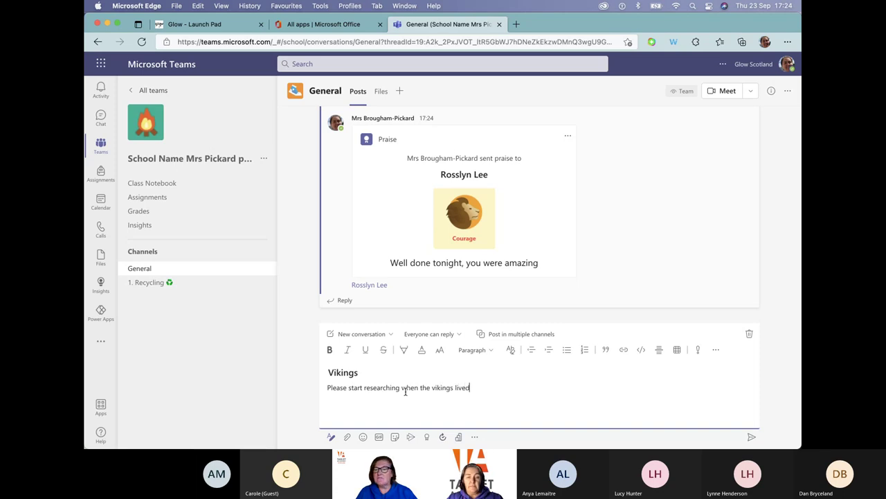
type(".")
left_click(750, 436)
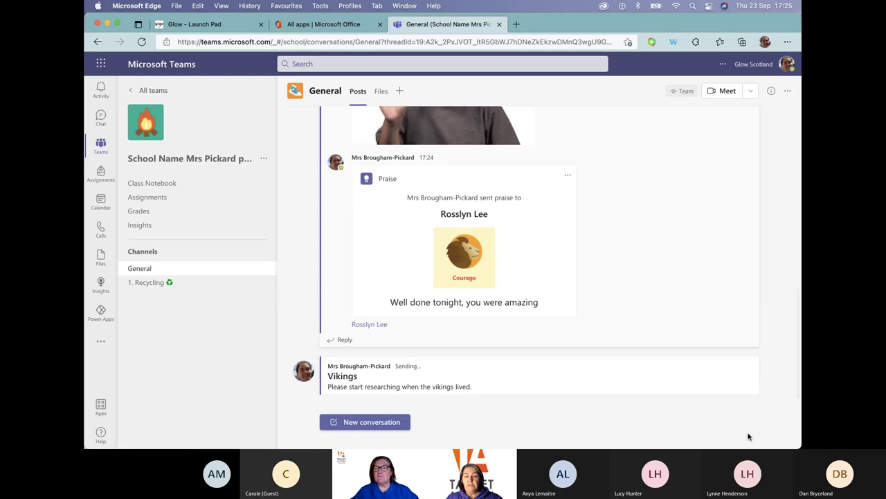
left_click(359, 422)
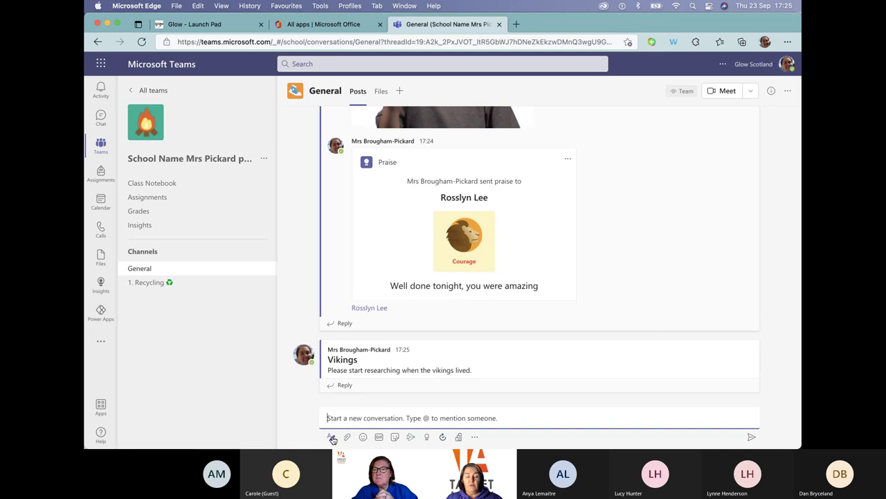
Change the new post's type to Announcement.
left_click(332, 438)
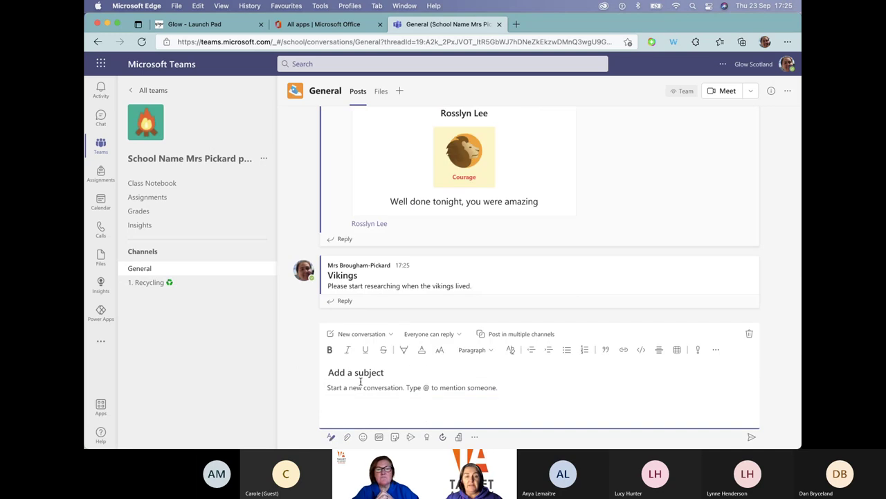
left_click(391, 336)
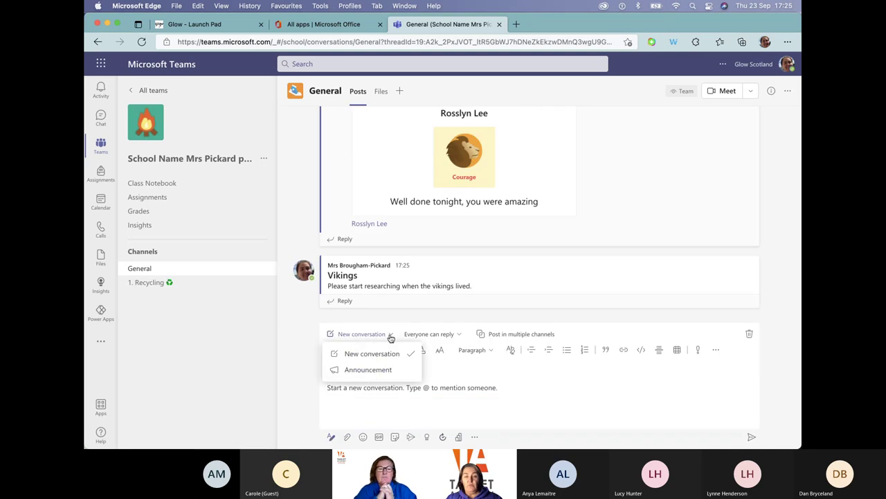
left_click(374, 370)
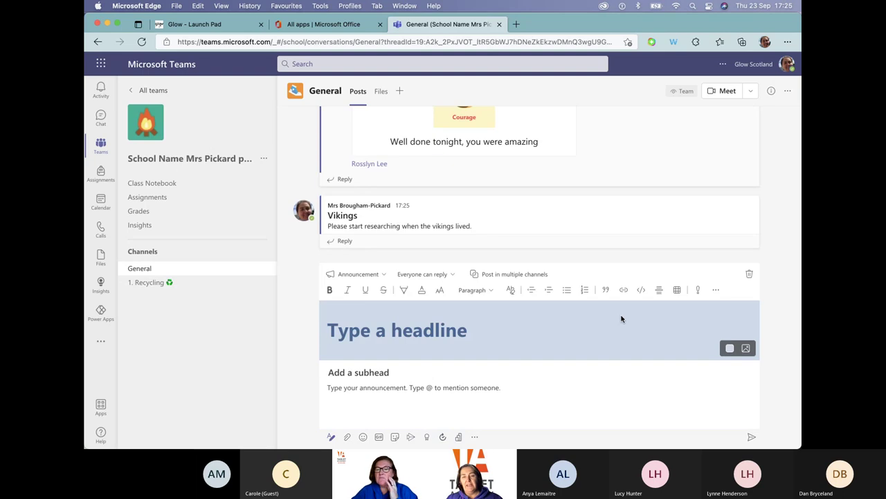
Give the announcement headline a light teal banner and browse the background illustrations.
left_click(728, 351)
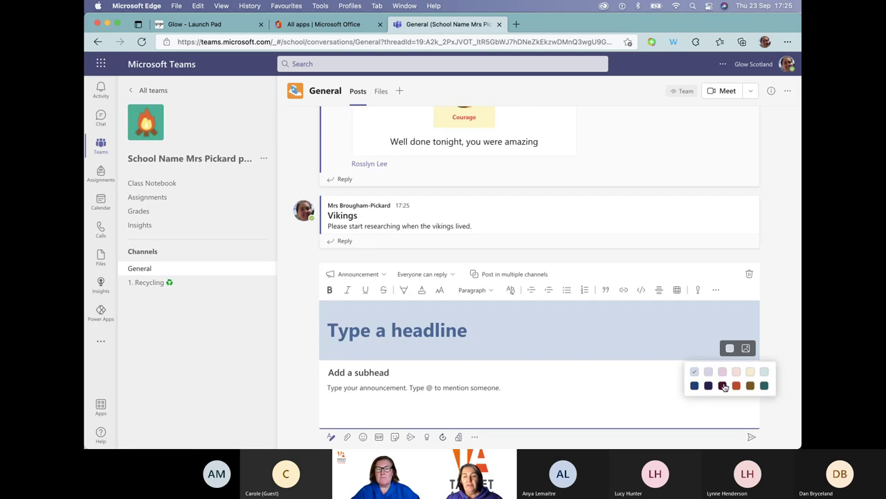
left_click(725, 385)
left_click(730, 349)
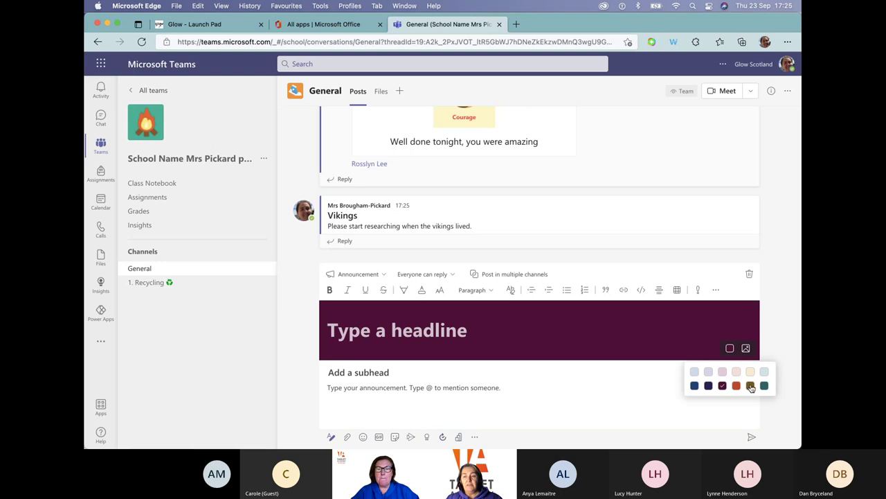
left_click(750, 385)
left_click(729, 349)
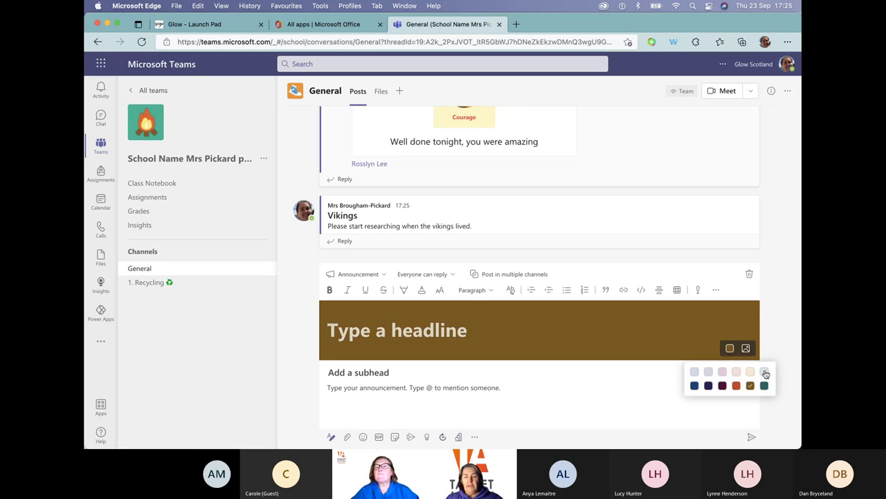
left_click(763, 372)
left_click(747, 349)
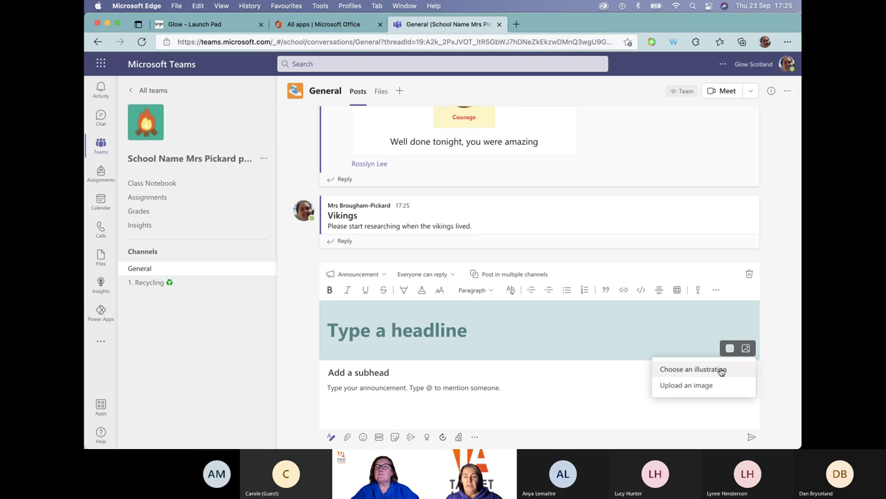
left_click(724, 368)
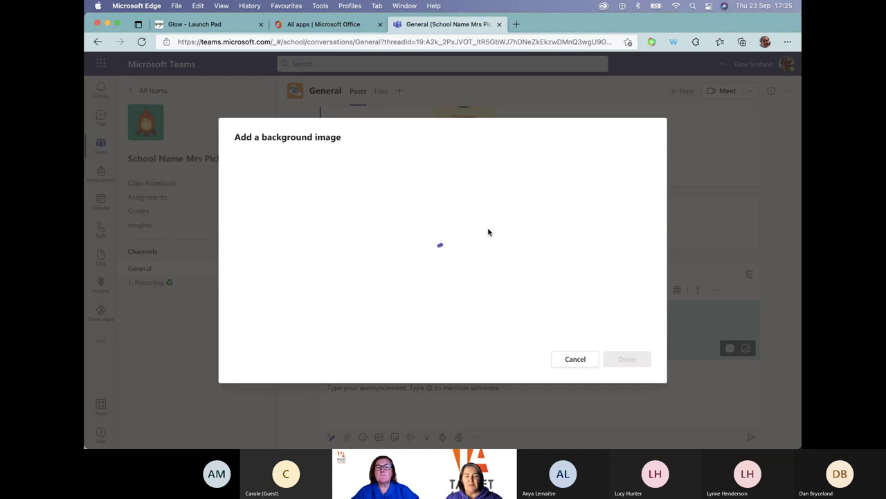
Reopen the headline background image options and return to the illustration gallery.
left_click(577, 360)
left_click(746, 347)
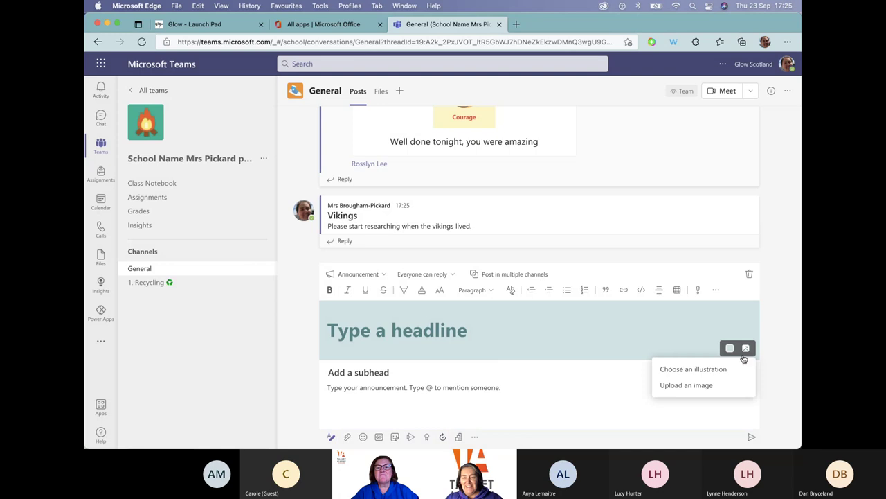
left_click(715, 368)
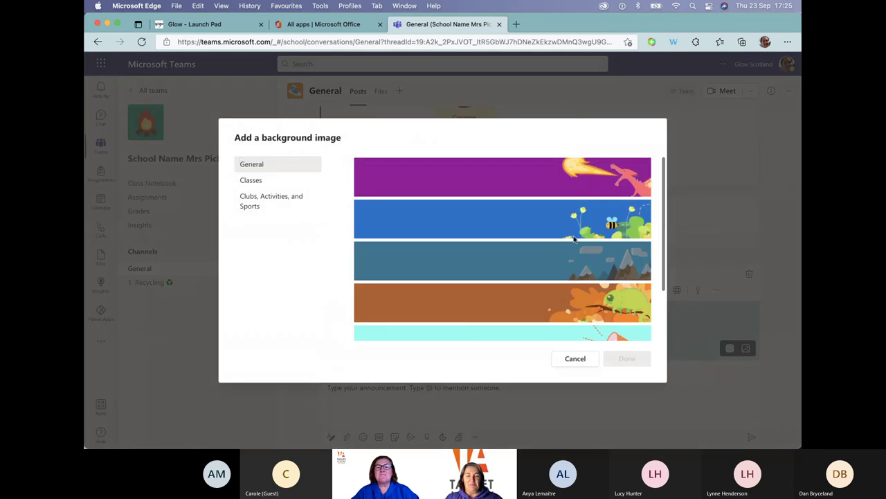
scroll(554, 234, "down", 3)
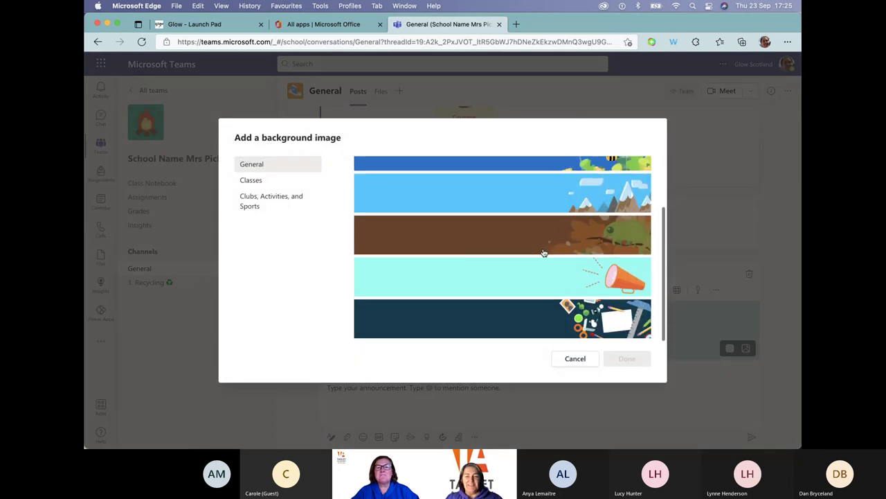
scroll(545, 252, "up", 3)
scroll(529, 222, "up", 2)
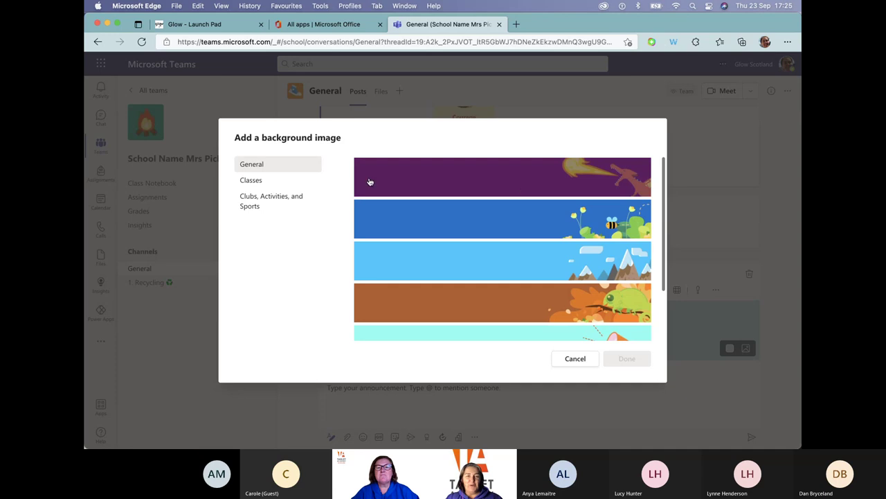
Apply the starry night banner from the Classes illustrations to the headline.
left_click(265, 180)
scroll(392, 247, "down", 5)
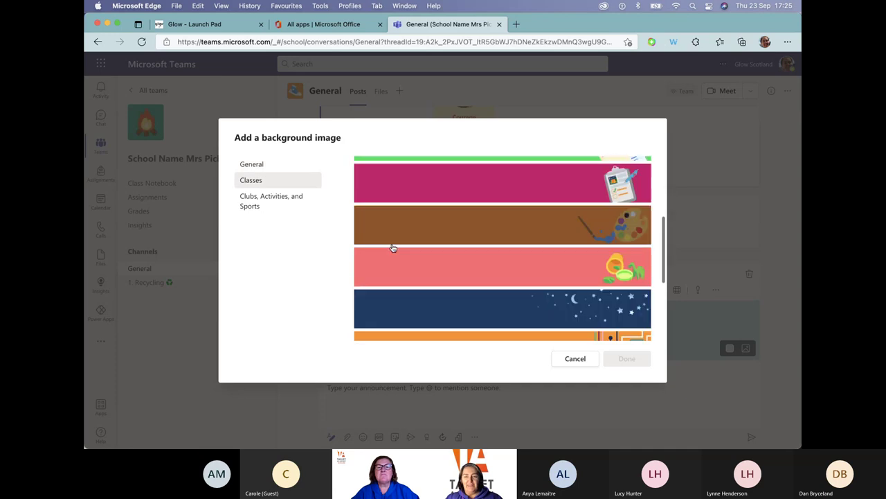
scroll(392, 250, "down", 3)
scroll(392, 251, "up", 5)
scroll(392, 251, "down", 4)
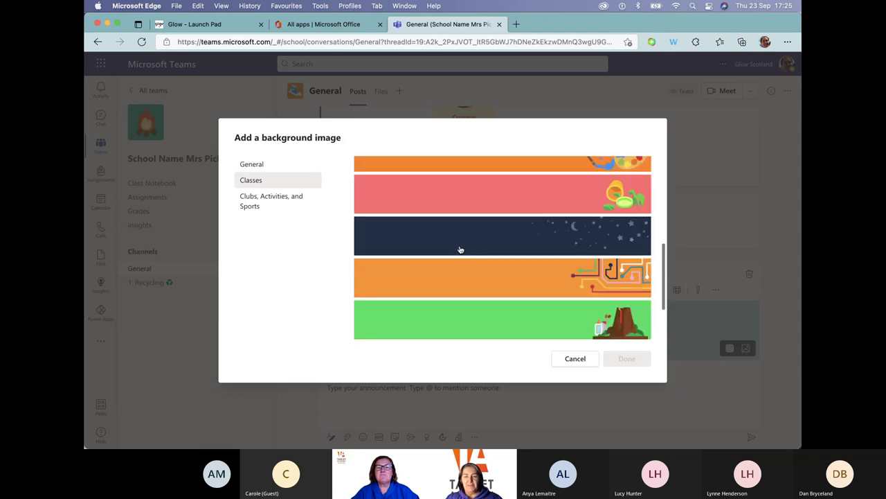
left_click(465, 237)
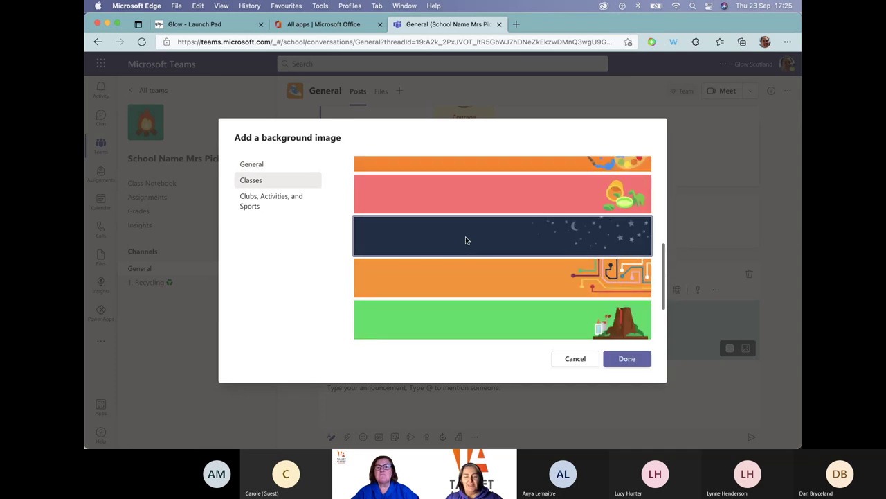
left_click(627, 358)
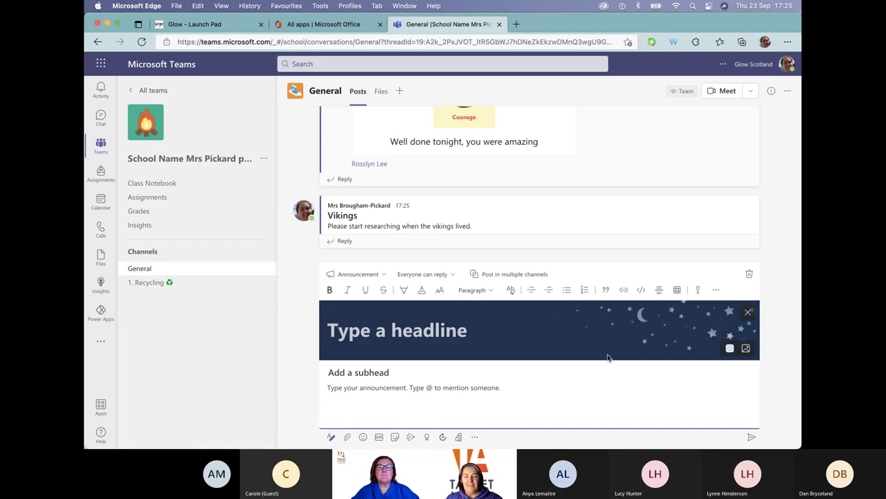
Post the 'Welcome' announcement with subhead 'It's nearly the weekend' asking 'What are you planning to do?'.
left_click(458, 332)
type("Welcoming")
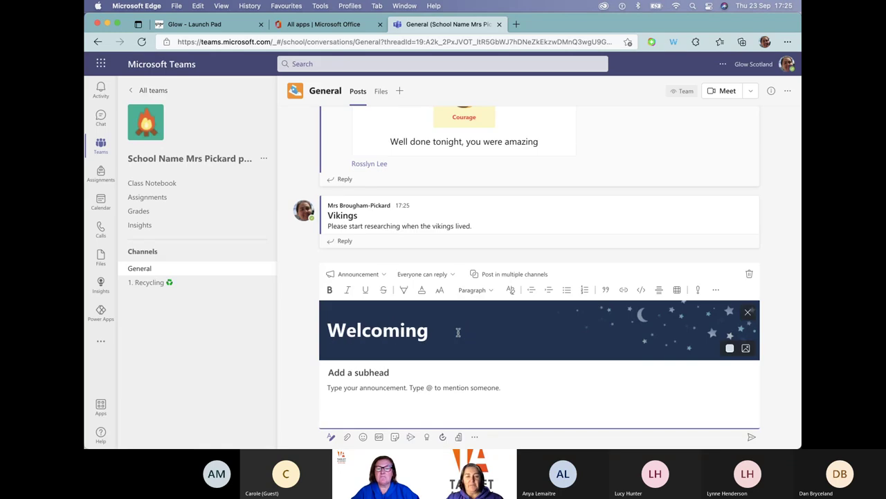
key("BackSpace")
key("BackSpace")
key("BackSpace")
type("e")
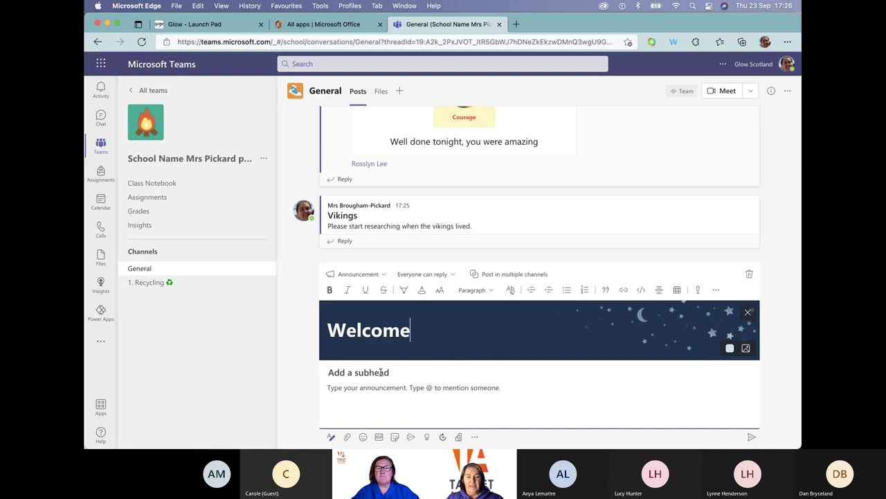
left_click(378, 373)
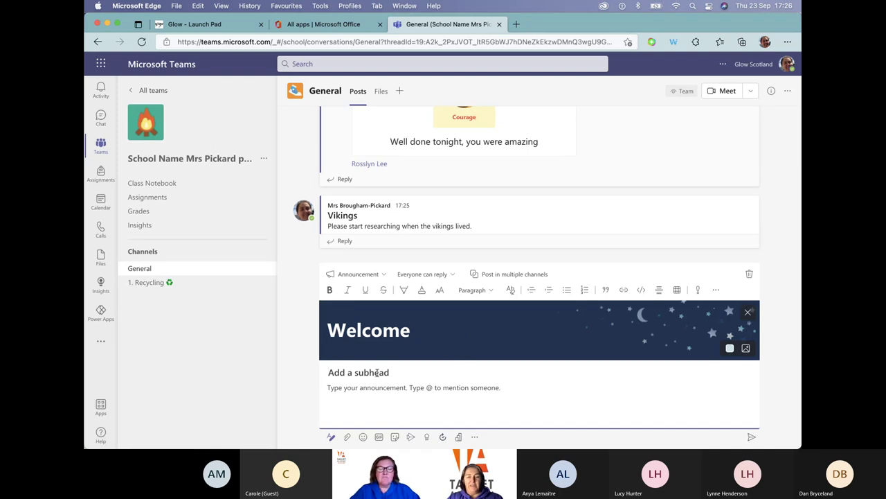
type("It's nearl")
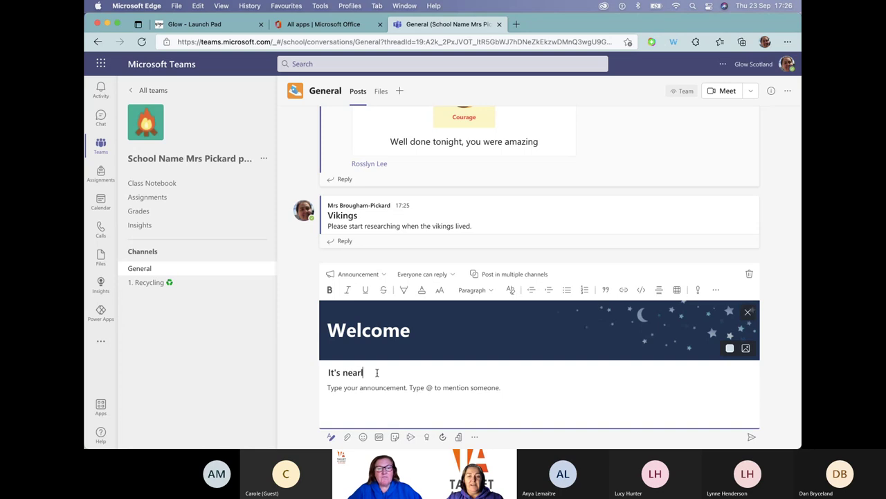
type("y the weekend")
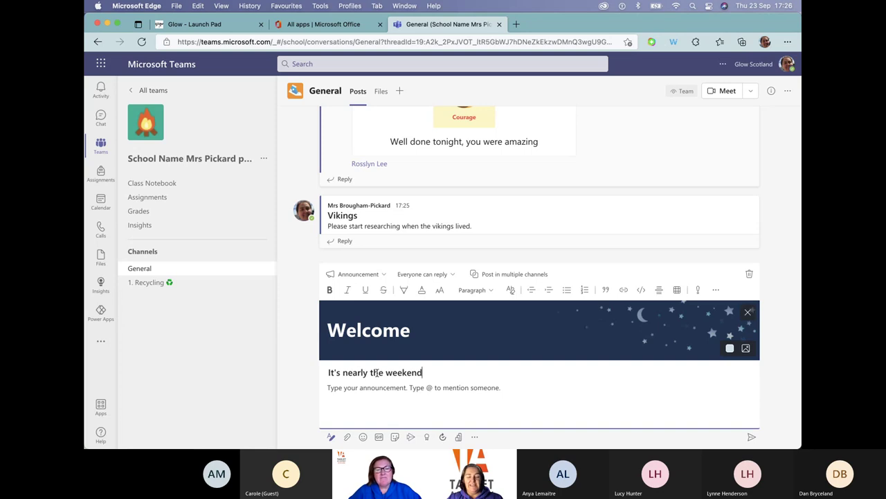
type("What")
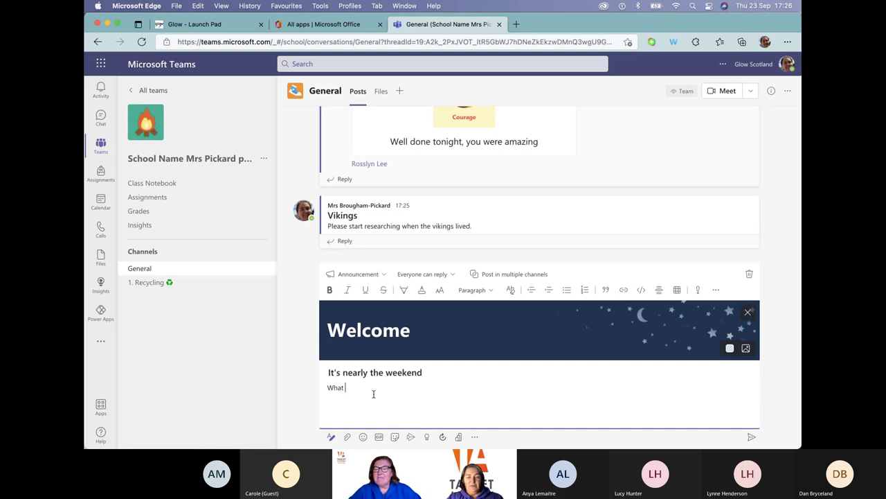
type(" are you planning to do?")
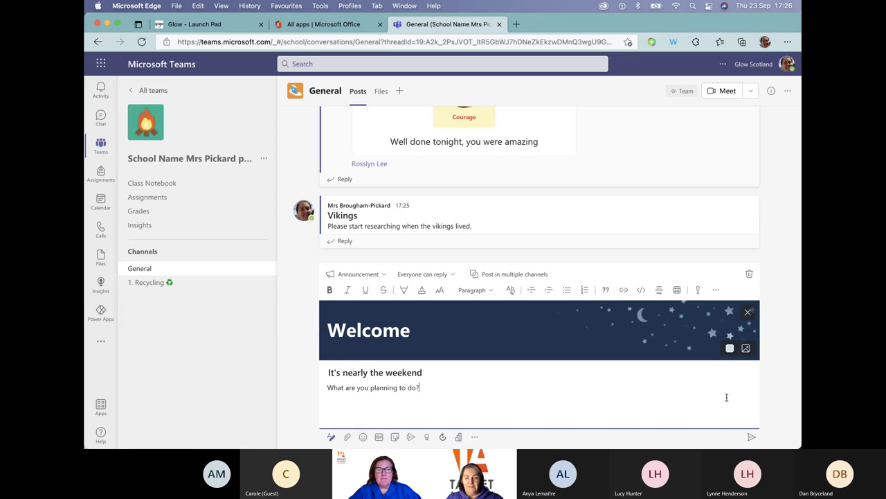
left_click(751, 438)
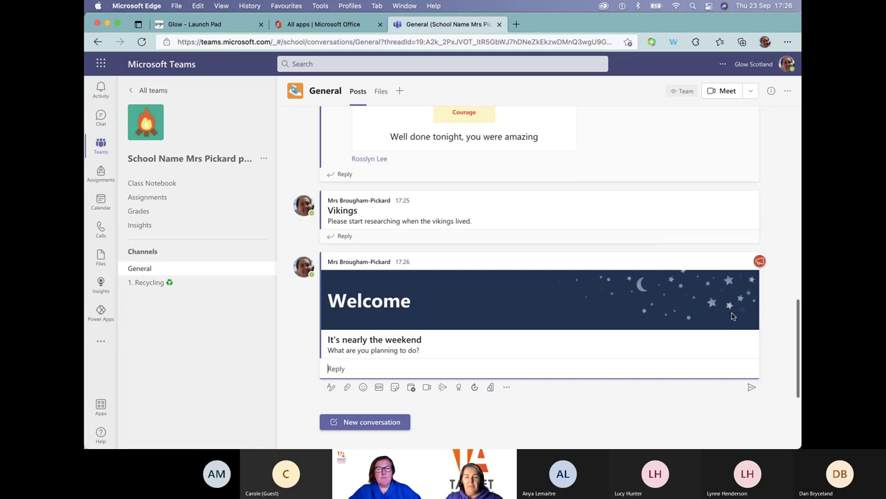
Translate the Welcome post from its more-options menu.
mouse_move(734, 308)
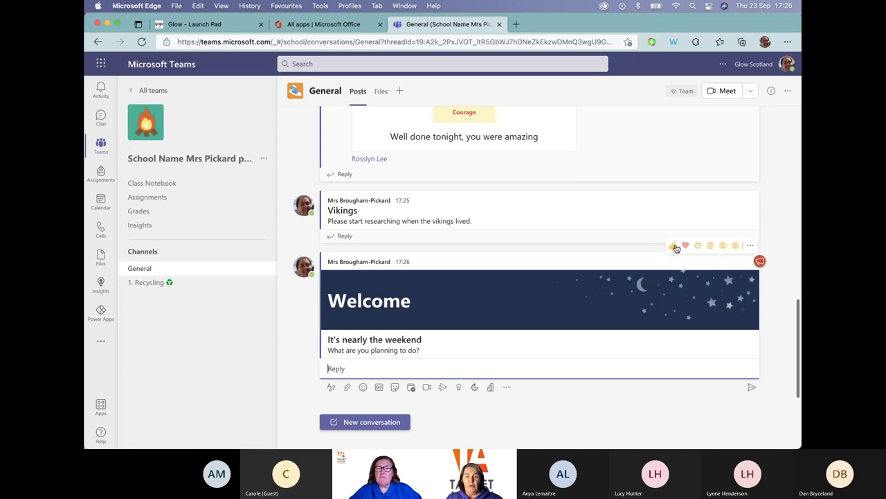
left_click(751, 246)
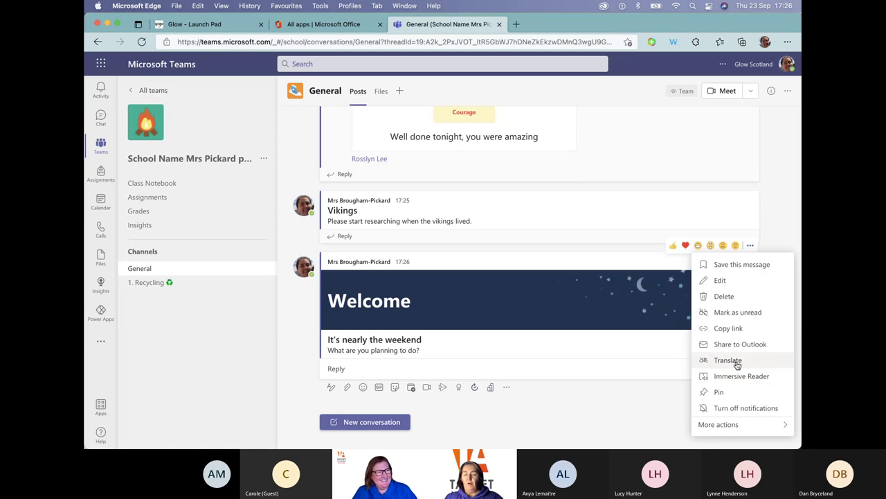
left_click(736, 364)
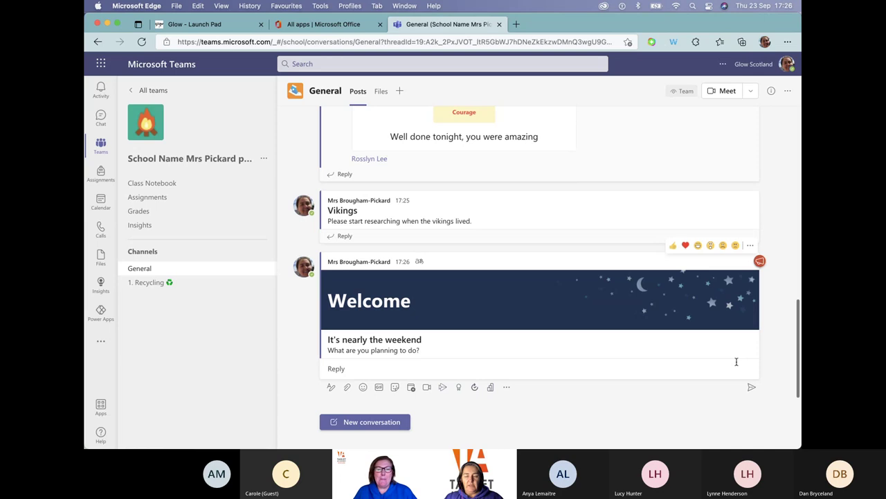
Check the Welcome post's More actions list, then close the menu without choosing.
left_click(752, 247)
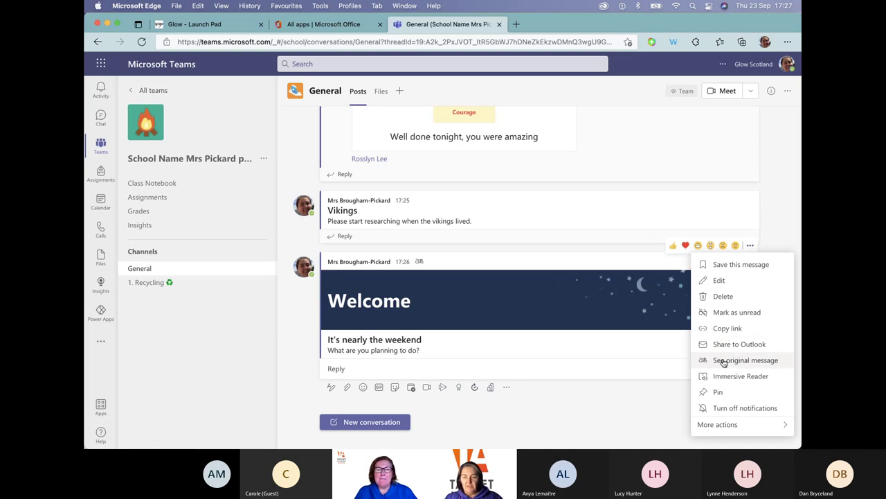
mouse_move(716, 426)
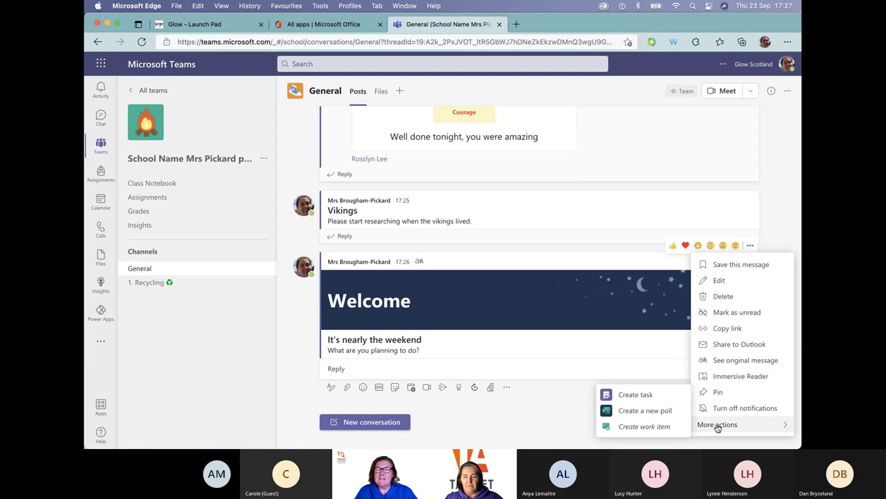
left_click(770, 230)
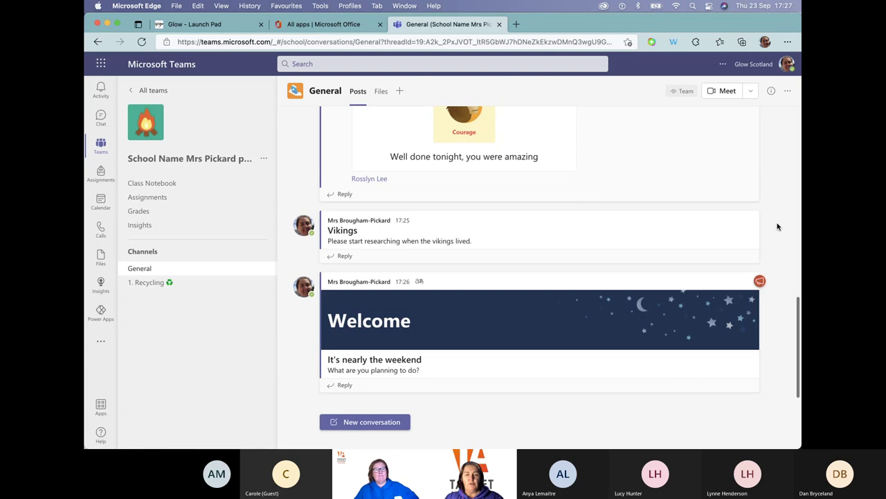
Go to the team's Class Notebook and choose to set up a OneNote Class Notebook.
scroll(487, 177, "up", 10)
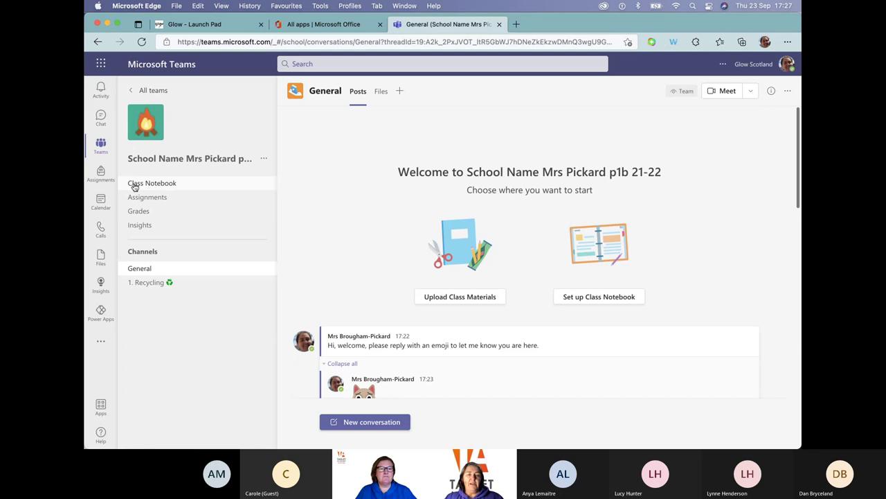
left_click(168, 187)
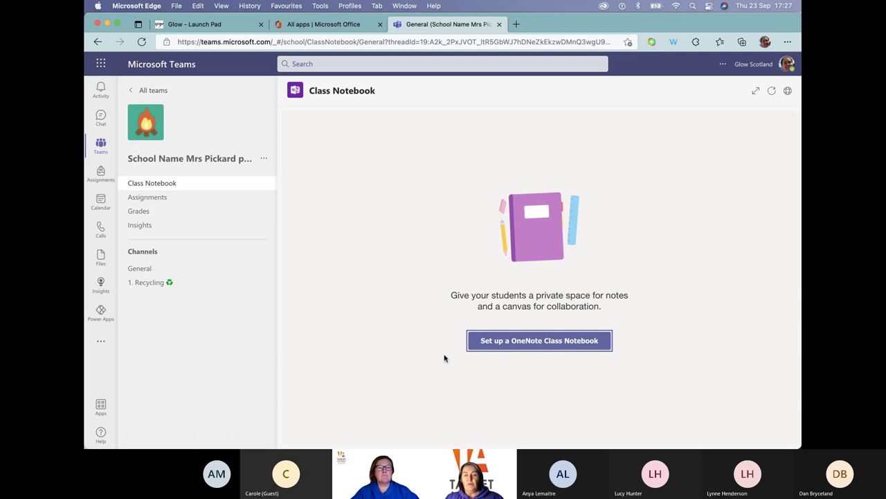
left_click(554, 342)
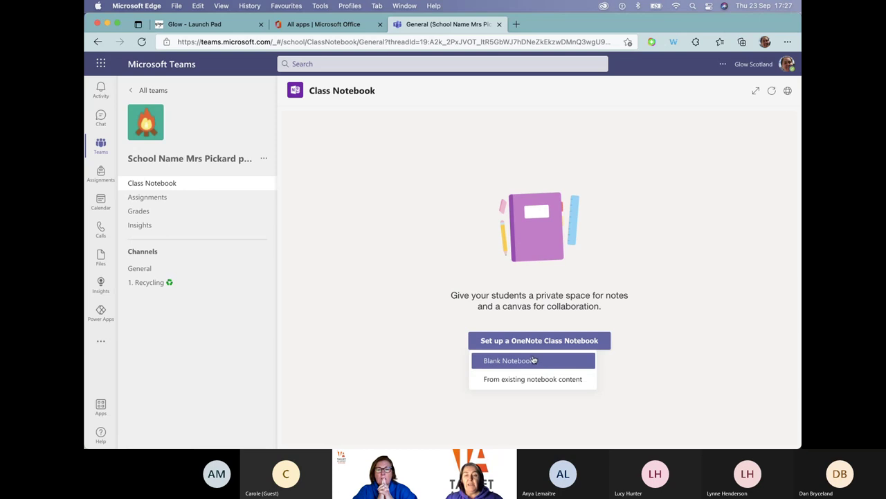
Choose Blank Notebook as the starting point for the Class Notebook.
left_click(503, 362)
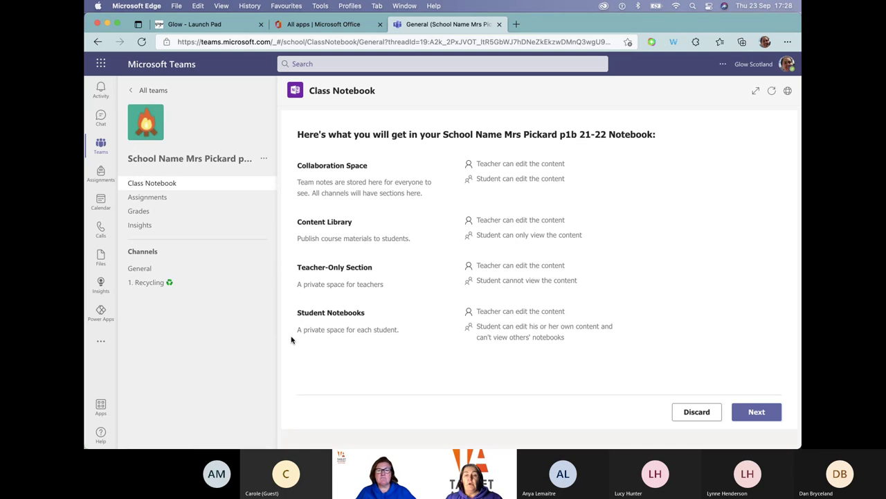
Delete the Quizzes, Homework and Class Notes student sections.
left_click(759, 413)
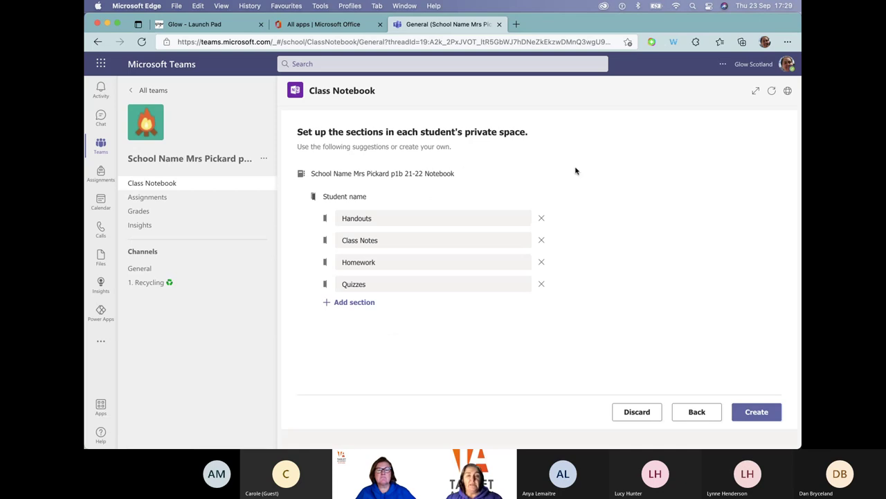
left_click(542, 284)
left_click(541, 263)
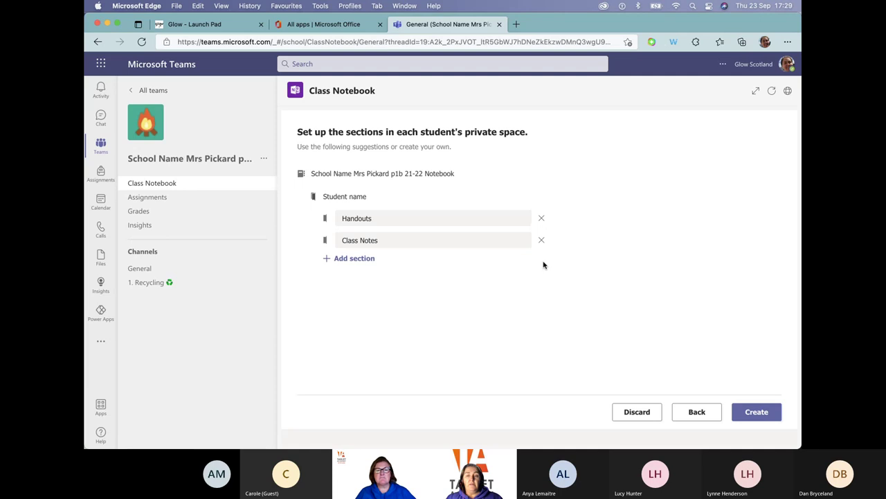
left_click(541, 241)
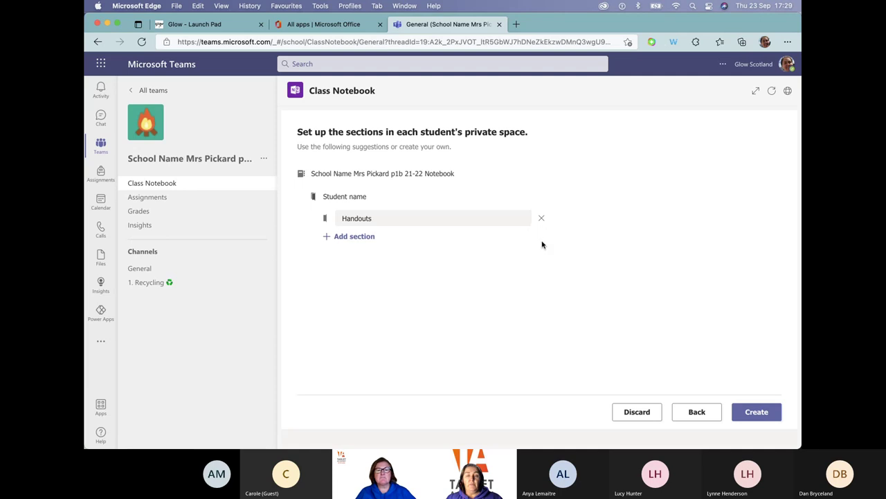
Rename Handouts to Literacy and add Numeracy, Biology and Maths sections.
left_click(385, 218)
left_click_drag(385, 219, 335, 216)
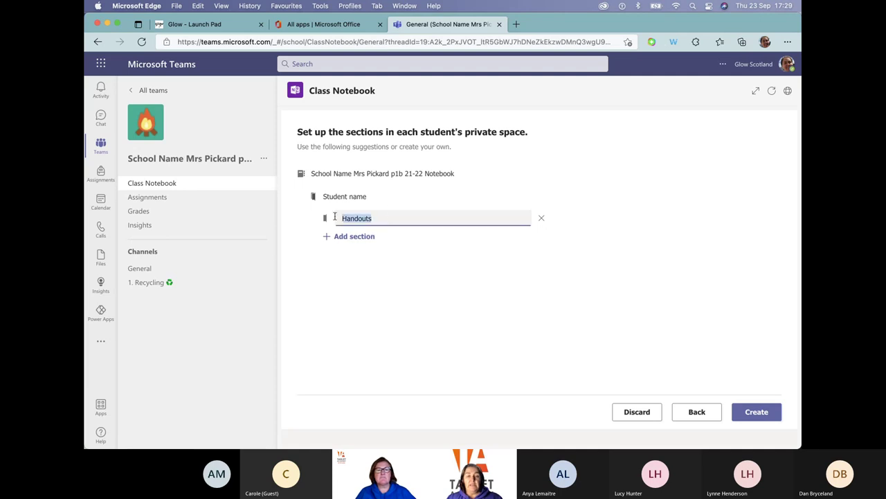
type("Literacy")
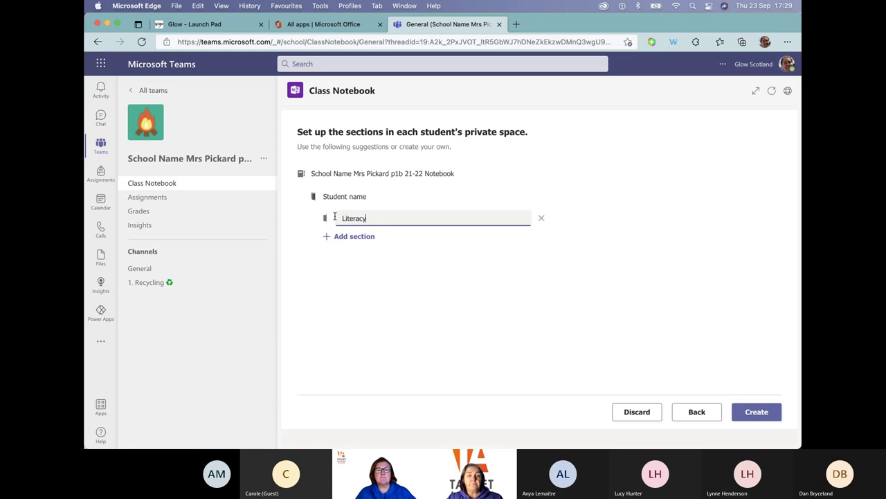
left_click(342, 235)
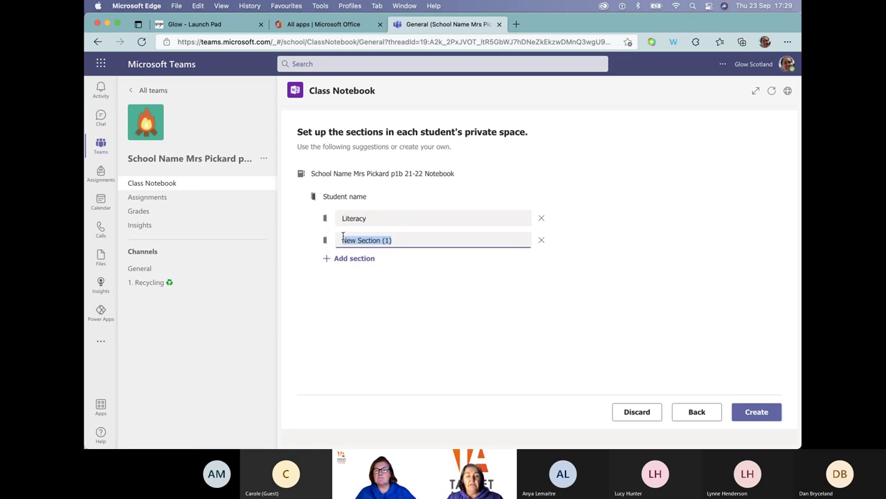
type("Numeracy")
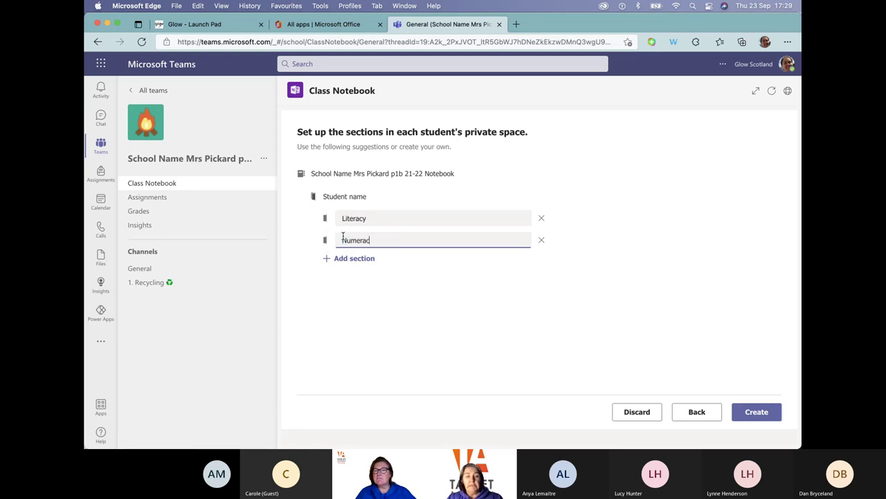
left_click(350, 260)
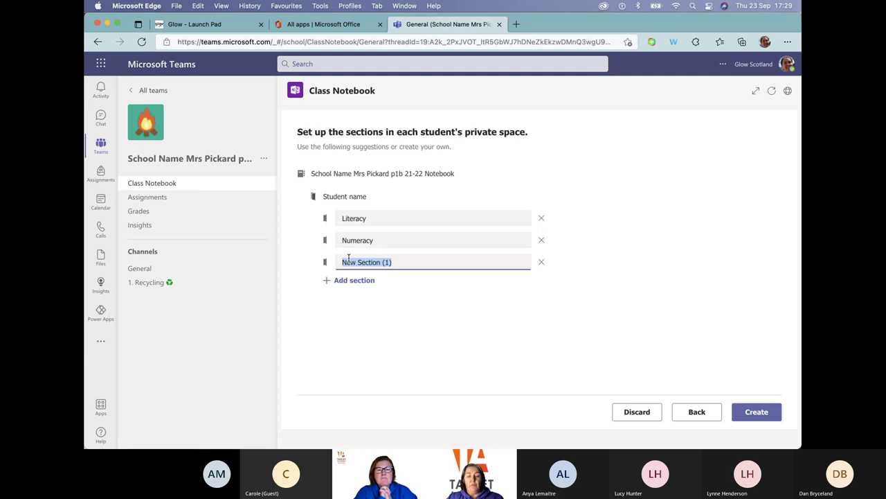
type("Biology")
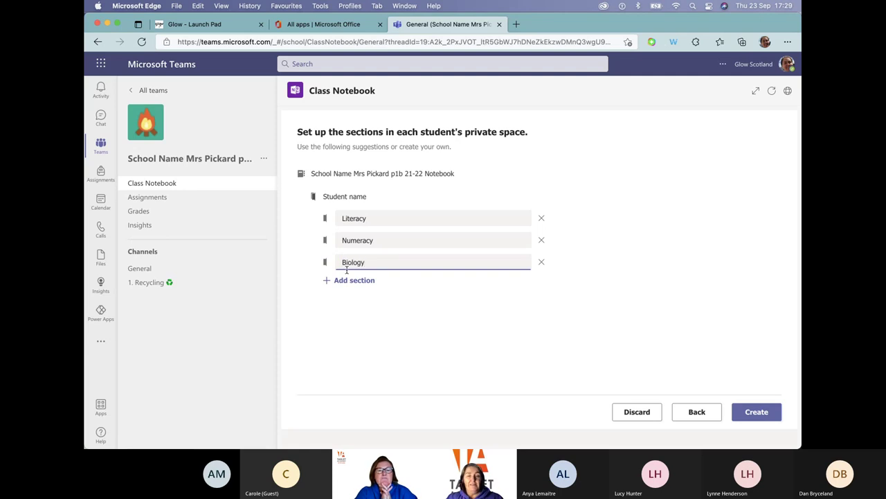
left_click(354, 280)
type("Maths")
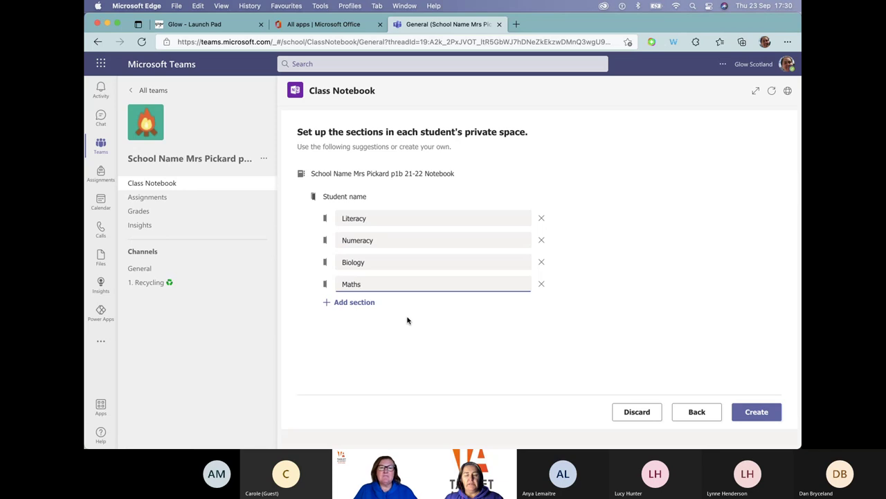
Add an Assessments section and remove the Biology and Maths sections.
left_click(360, 302)
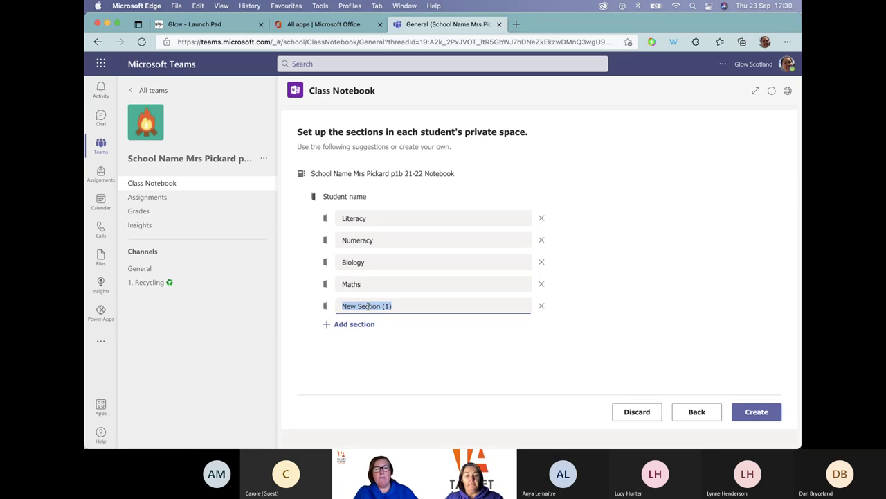
type("Assessme")
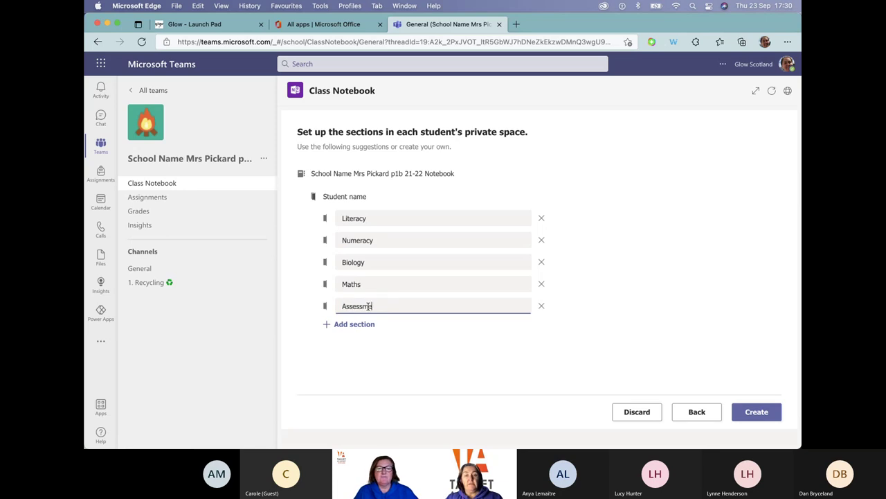
type("nts")
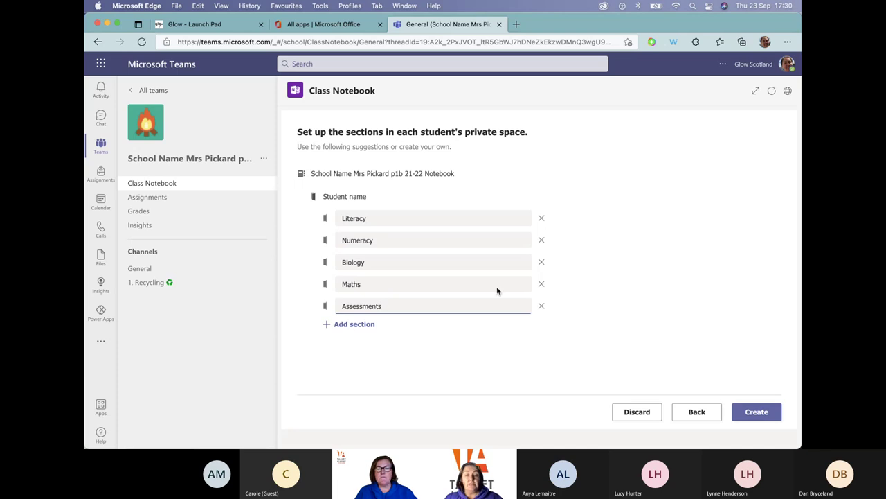
left_click(541, 263)
left_click(541, 263)
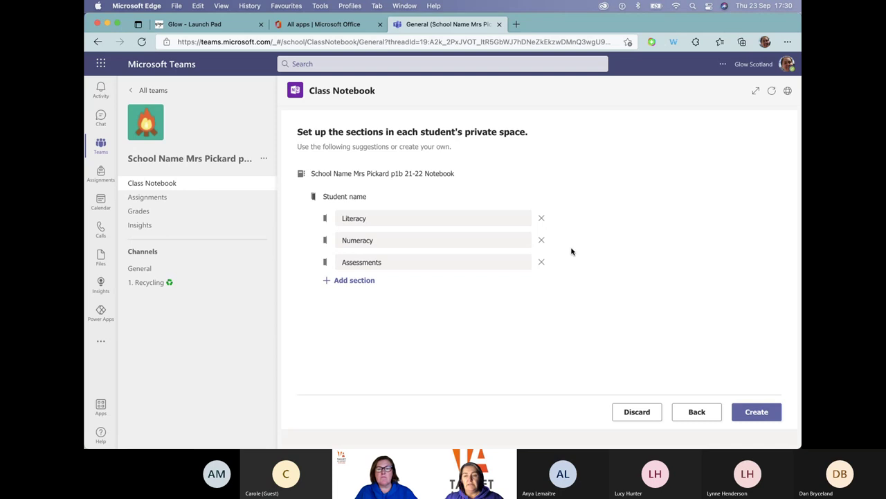
Create the Class Notebook with these sections, then show the team's options menu.
left_click(757, 412)
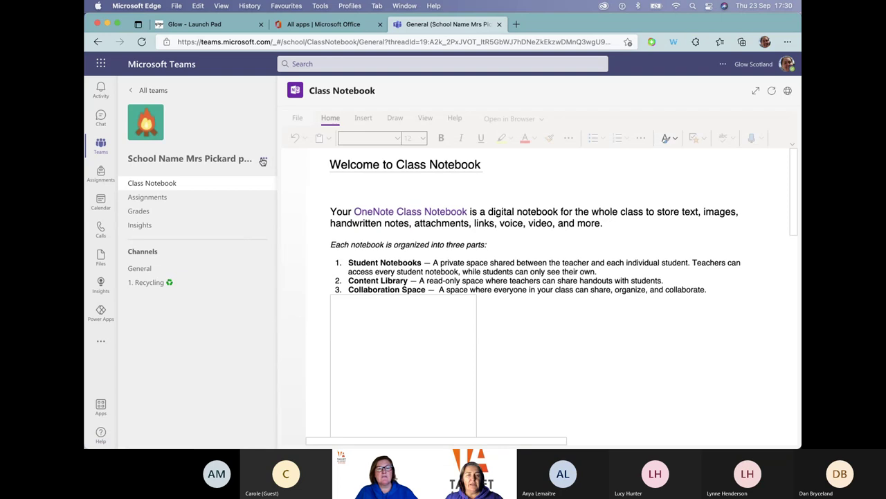
left_click(264, 162)
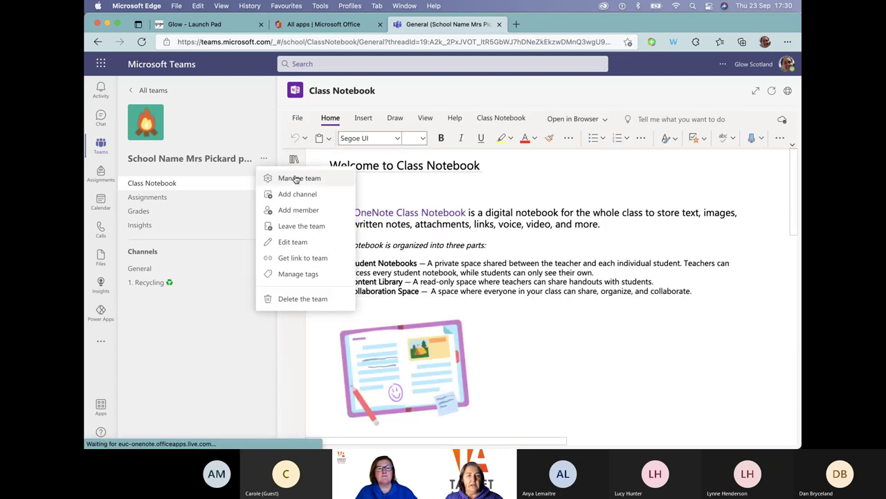
Search for the staff member by name, add them as a student, and close the window.
left_click(299, 210)
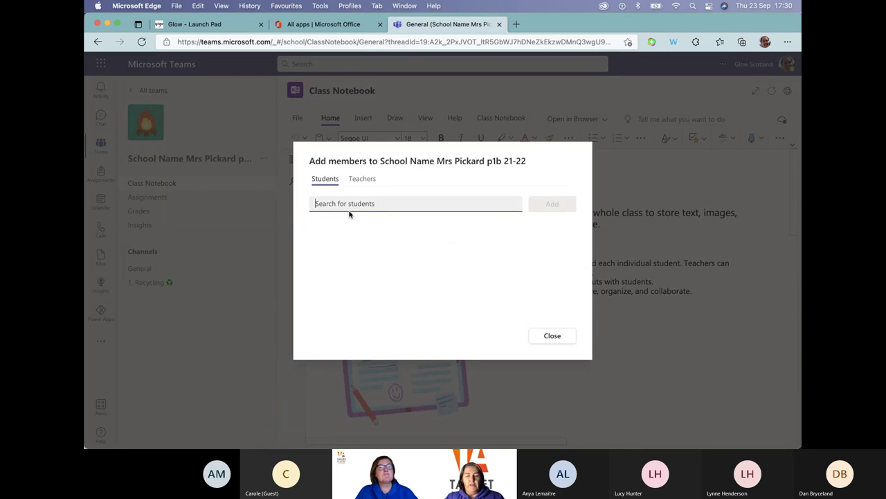
type("sa")
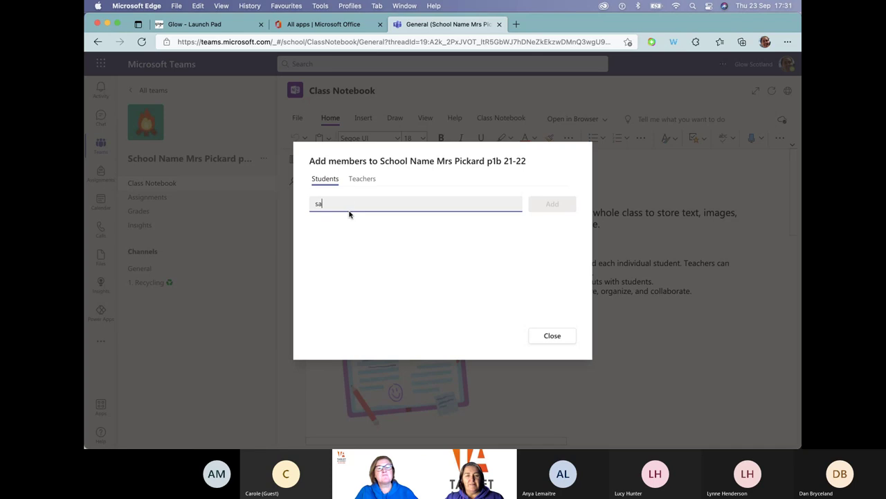
type("rah")
left_click(364, 237)
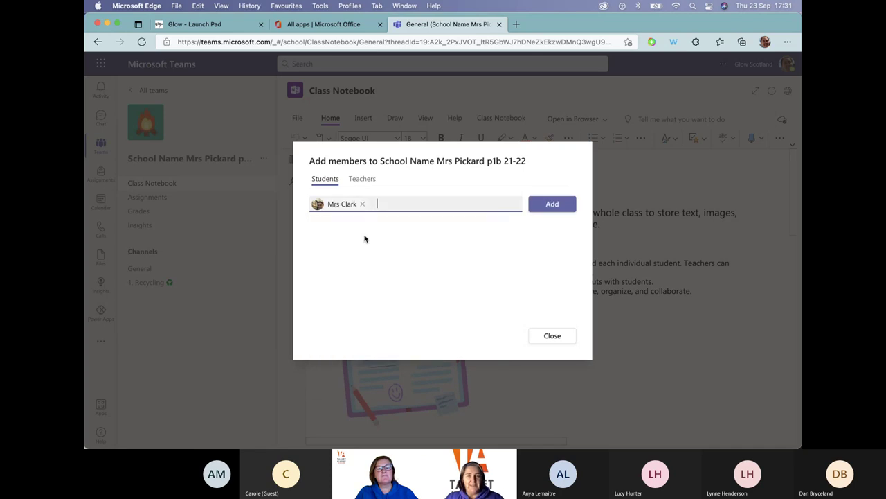
left_click(553, 205)
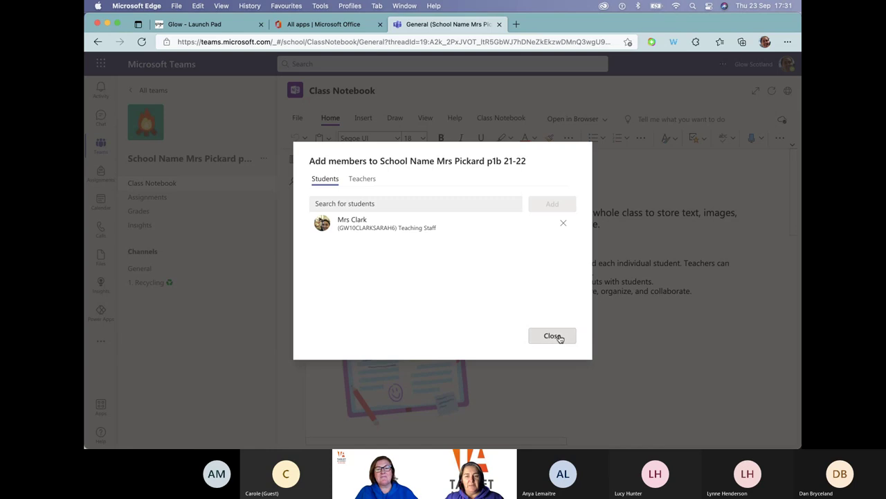
left_click(558, 337)
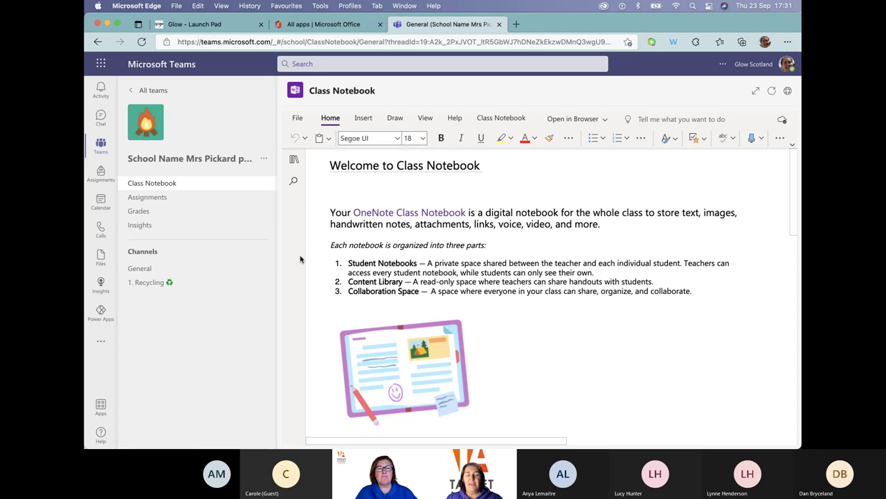
left_click(295, 161)
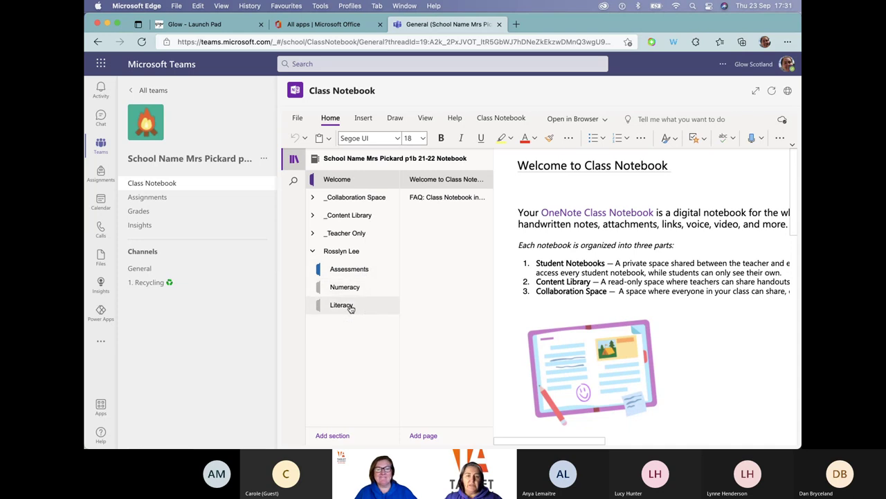
left_click(313, 251)
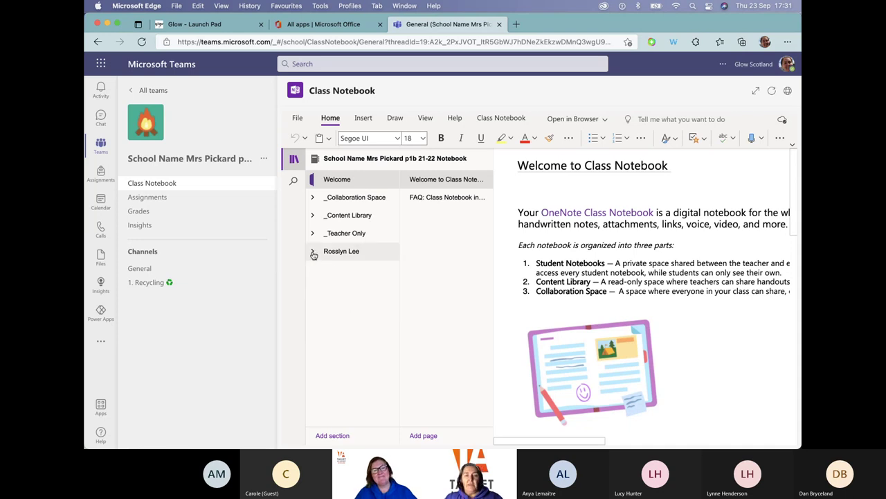
left_click(771, 91)
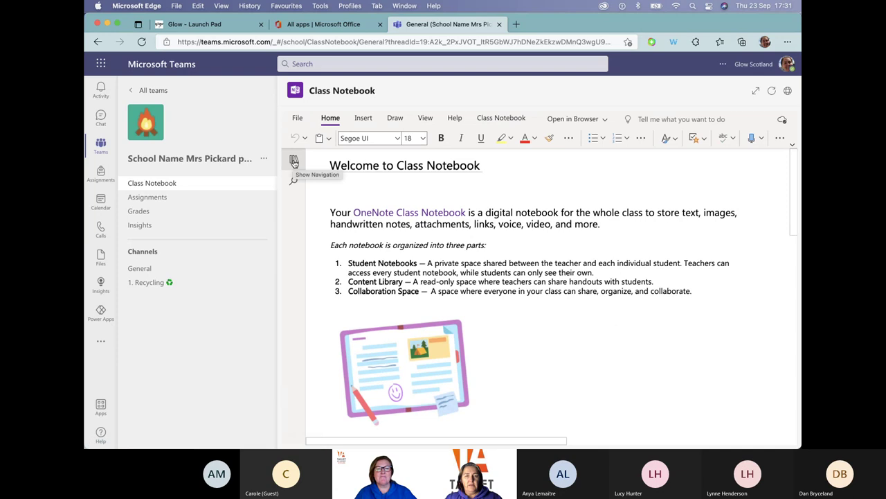
left_click(293, 161)
left_click(294, 161)
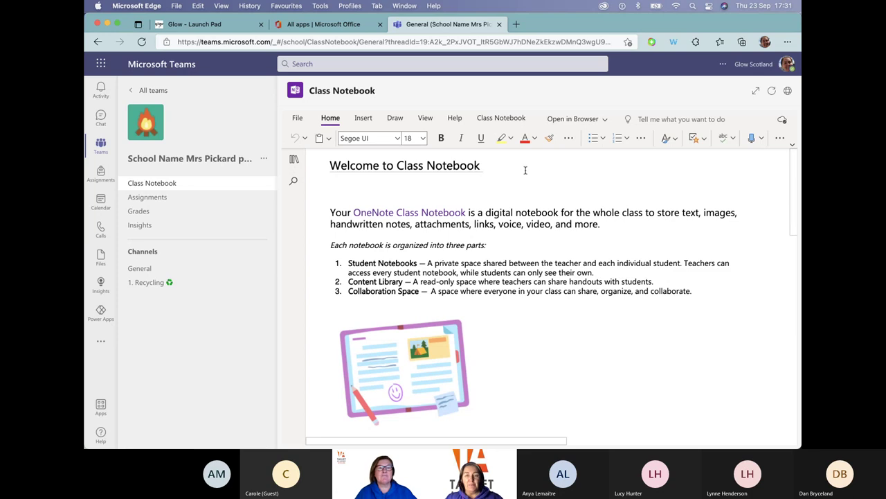
Open the p1b 21-22 Class Notebook in the OneNote desktop app from Recent notebooks.
left_click(603, 119)
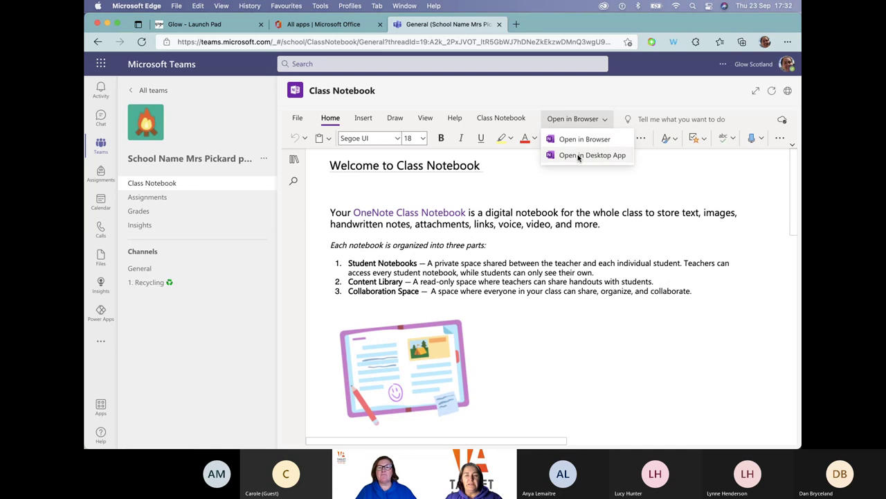
left_click(577, 155)
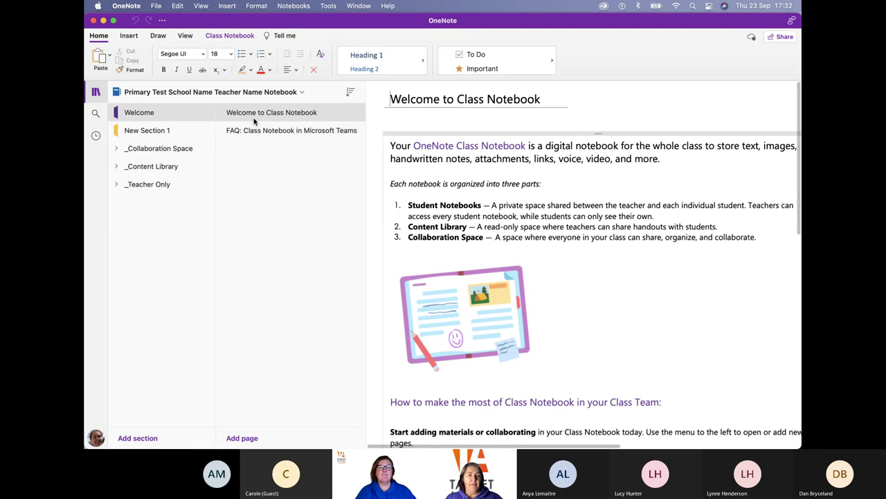
left_click(170, 93)
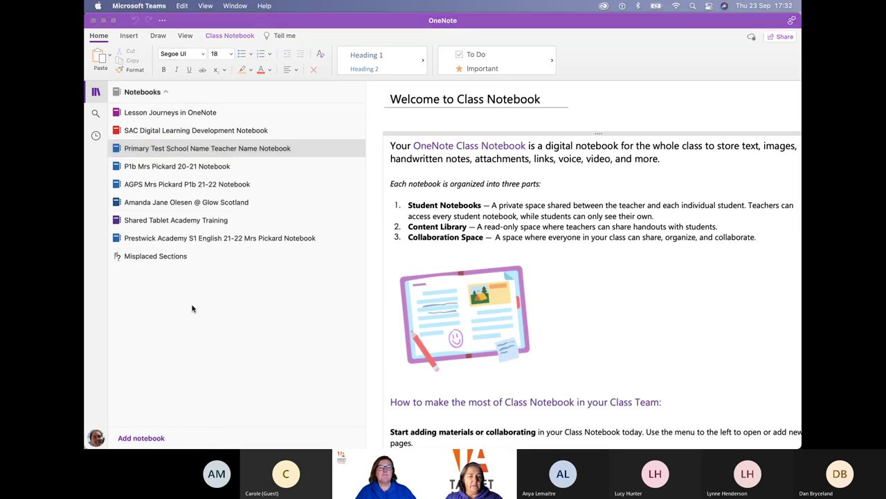
left_click(154, 438)
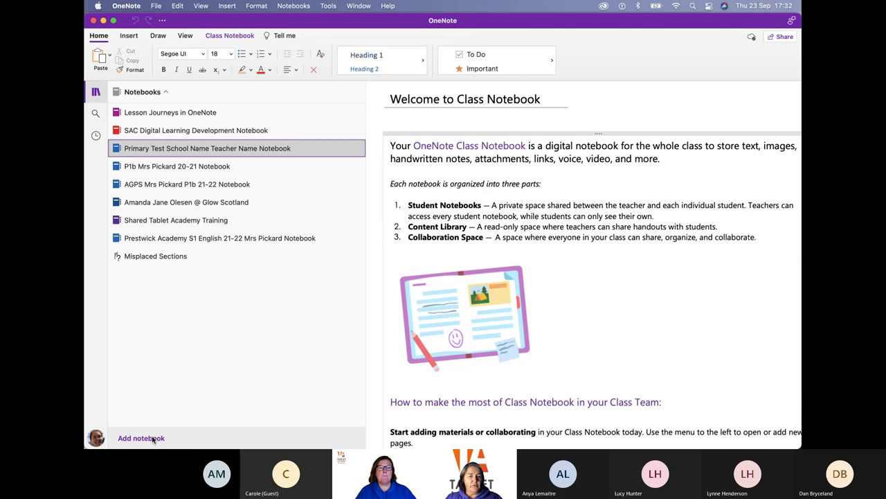
left_click(154, 438)
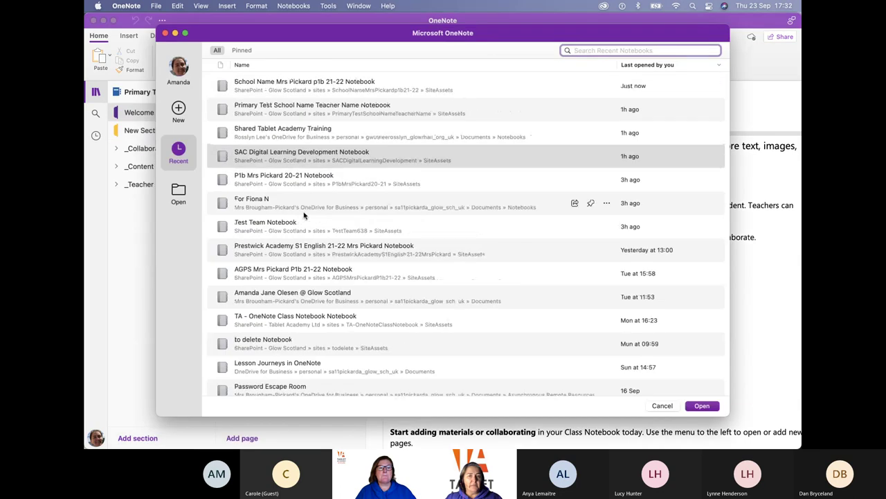
double_click(274, 84)
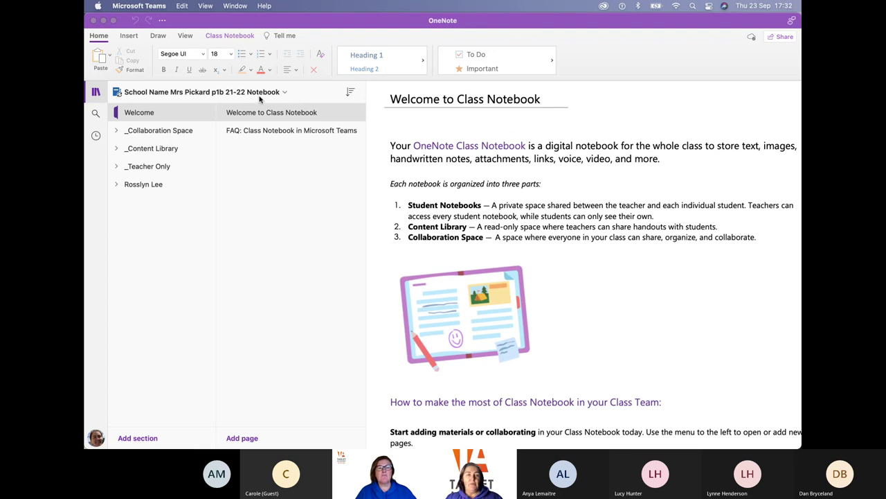
Retitle the welcome page 'Welcome to our Class'.
left_click(546, 97)
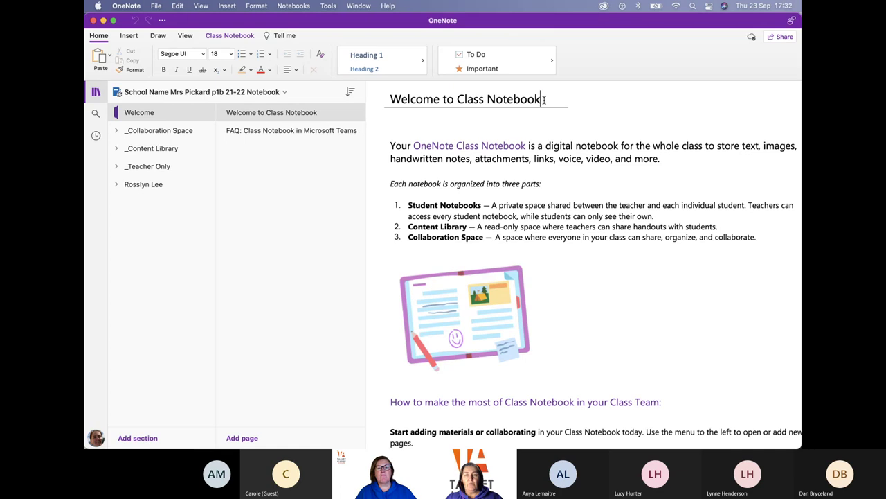
left_click_drag(545, 99, 461, 99)
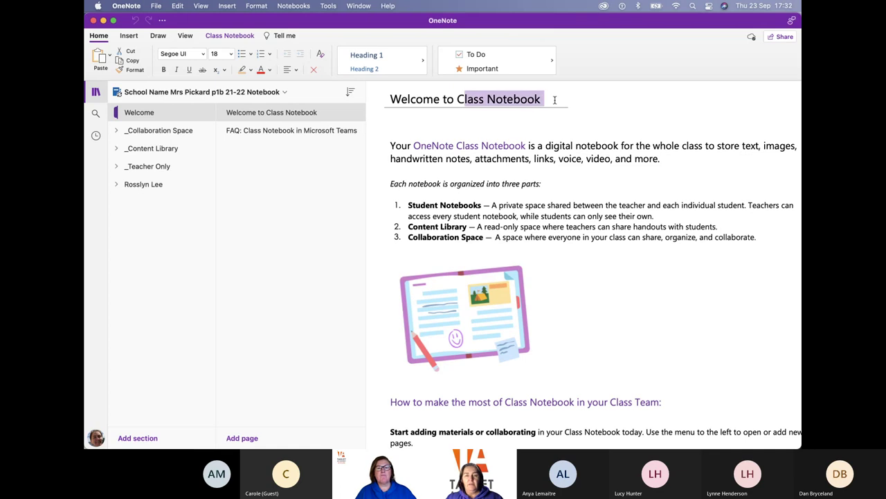
key("BackSpace")
type("our Class")
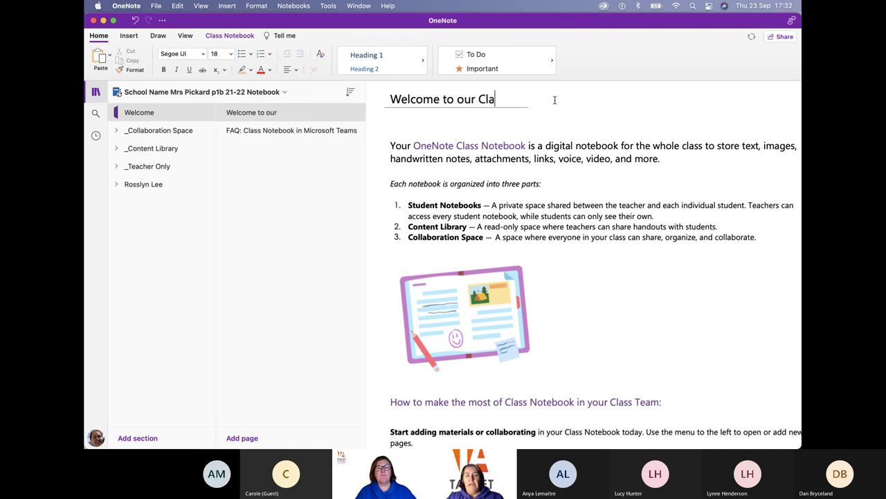
Delete all of the welcome page's body text and picture.
left_click(455, 133)
scroll(482, 207, "down", 5)
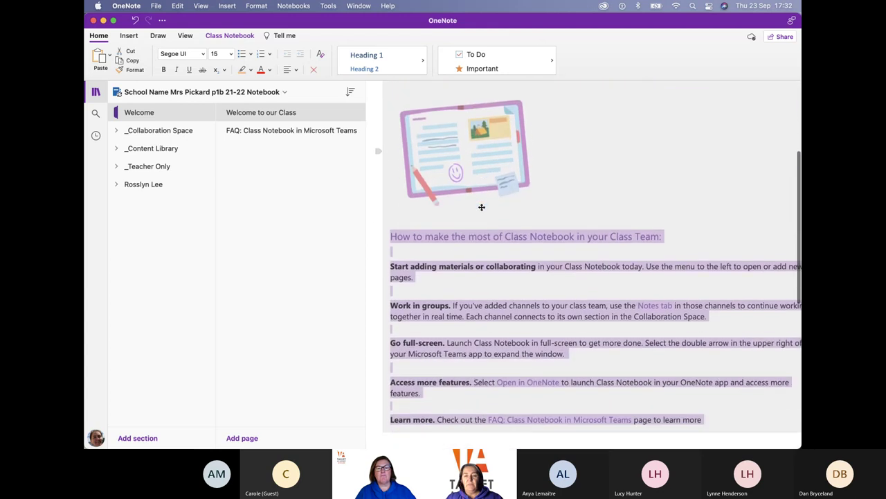
scroll(481, 207, "up", 8)
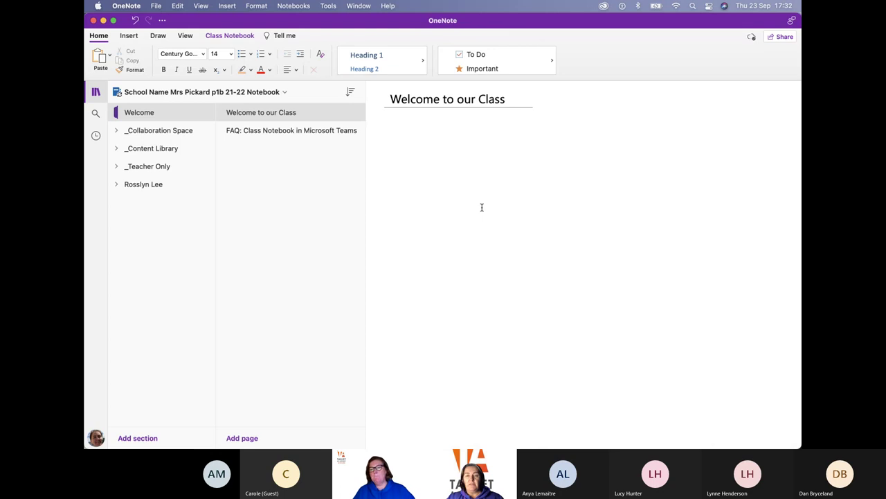
key("BackSpace")
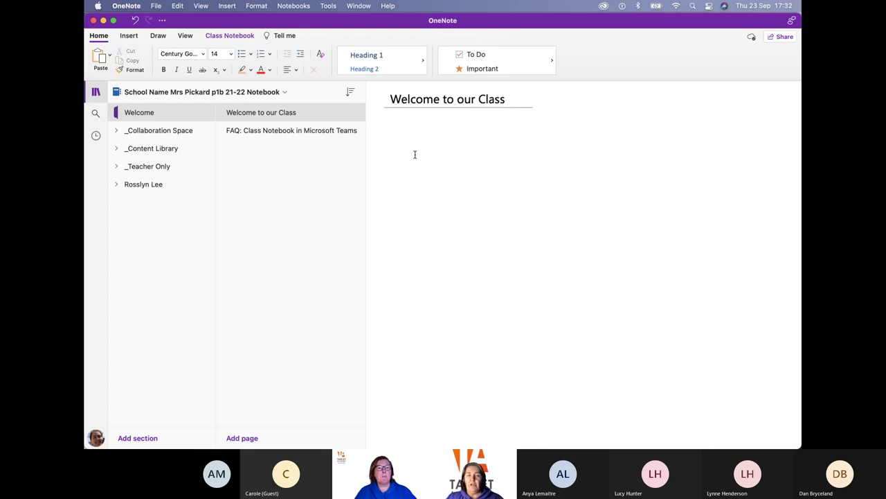
Delete the 'FAQ: Class Notebook in Microsoft Teams' page from the Welcome section.
left_click(311, 131)
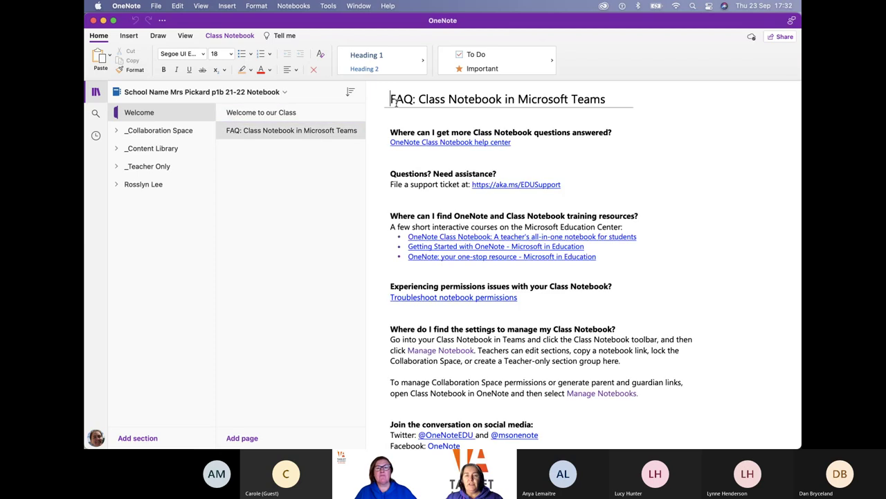
right_click(284, 135)
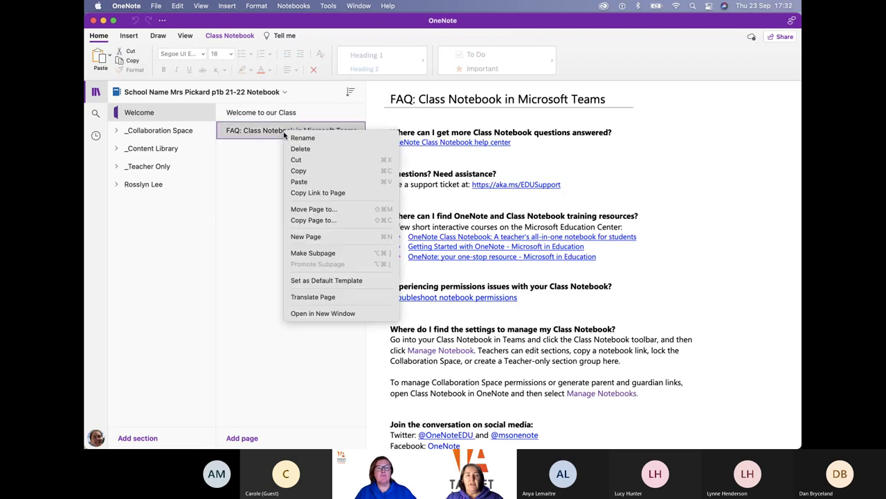
left_click(298, 148)
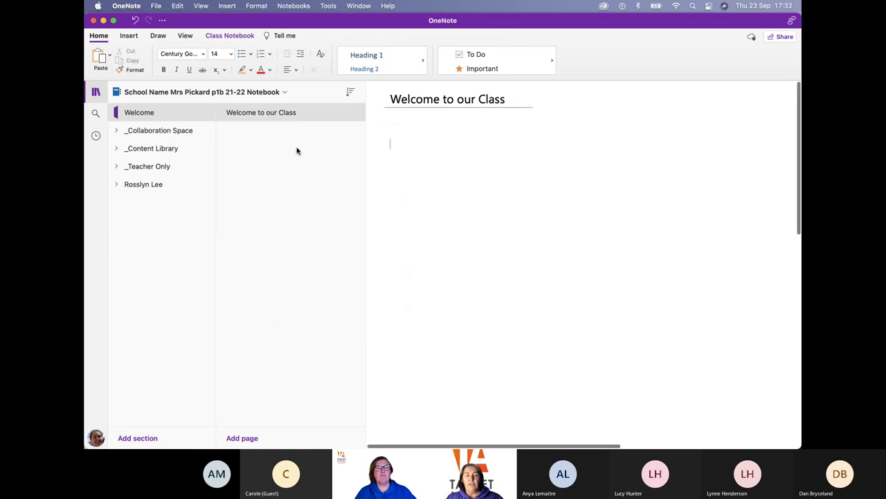
Open the _Collaboration Space's getting-started section and expand the _Content Library group.
left_click(117, 131)
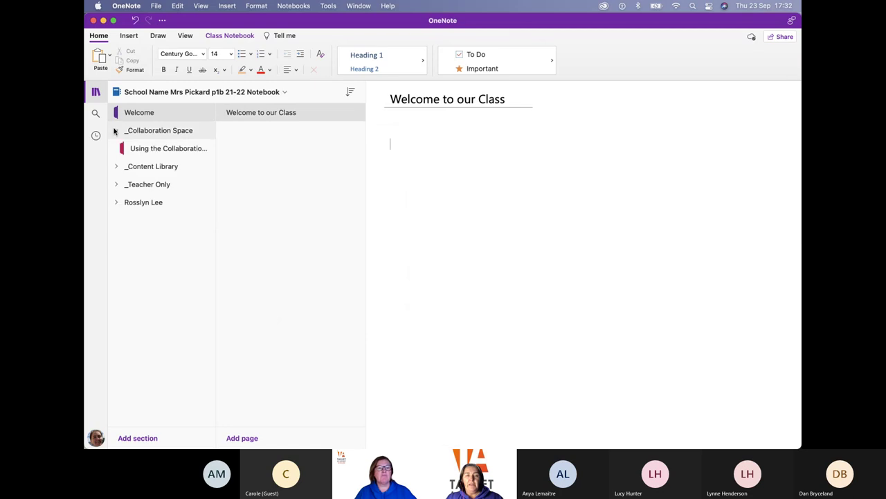
left_click(146, 148)
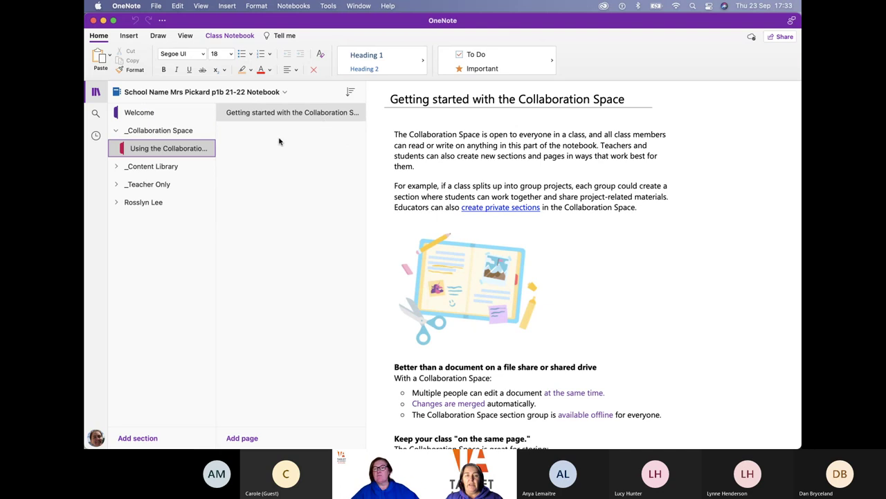
left_click(115, 169)
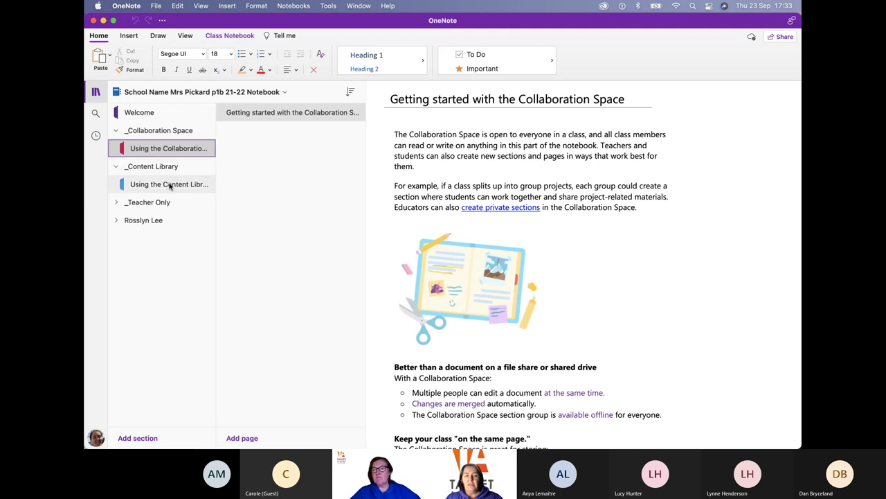